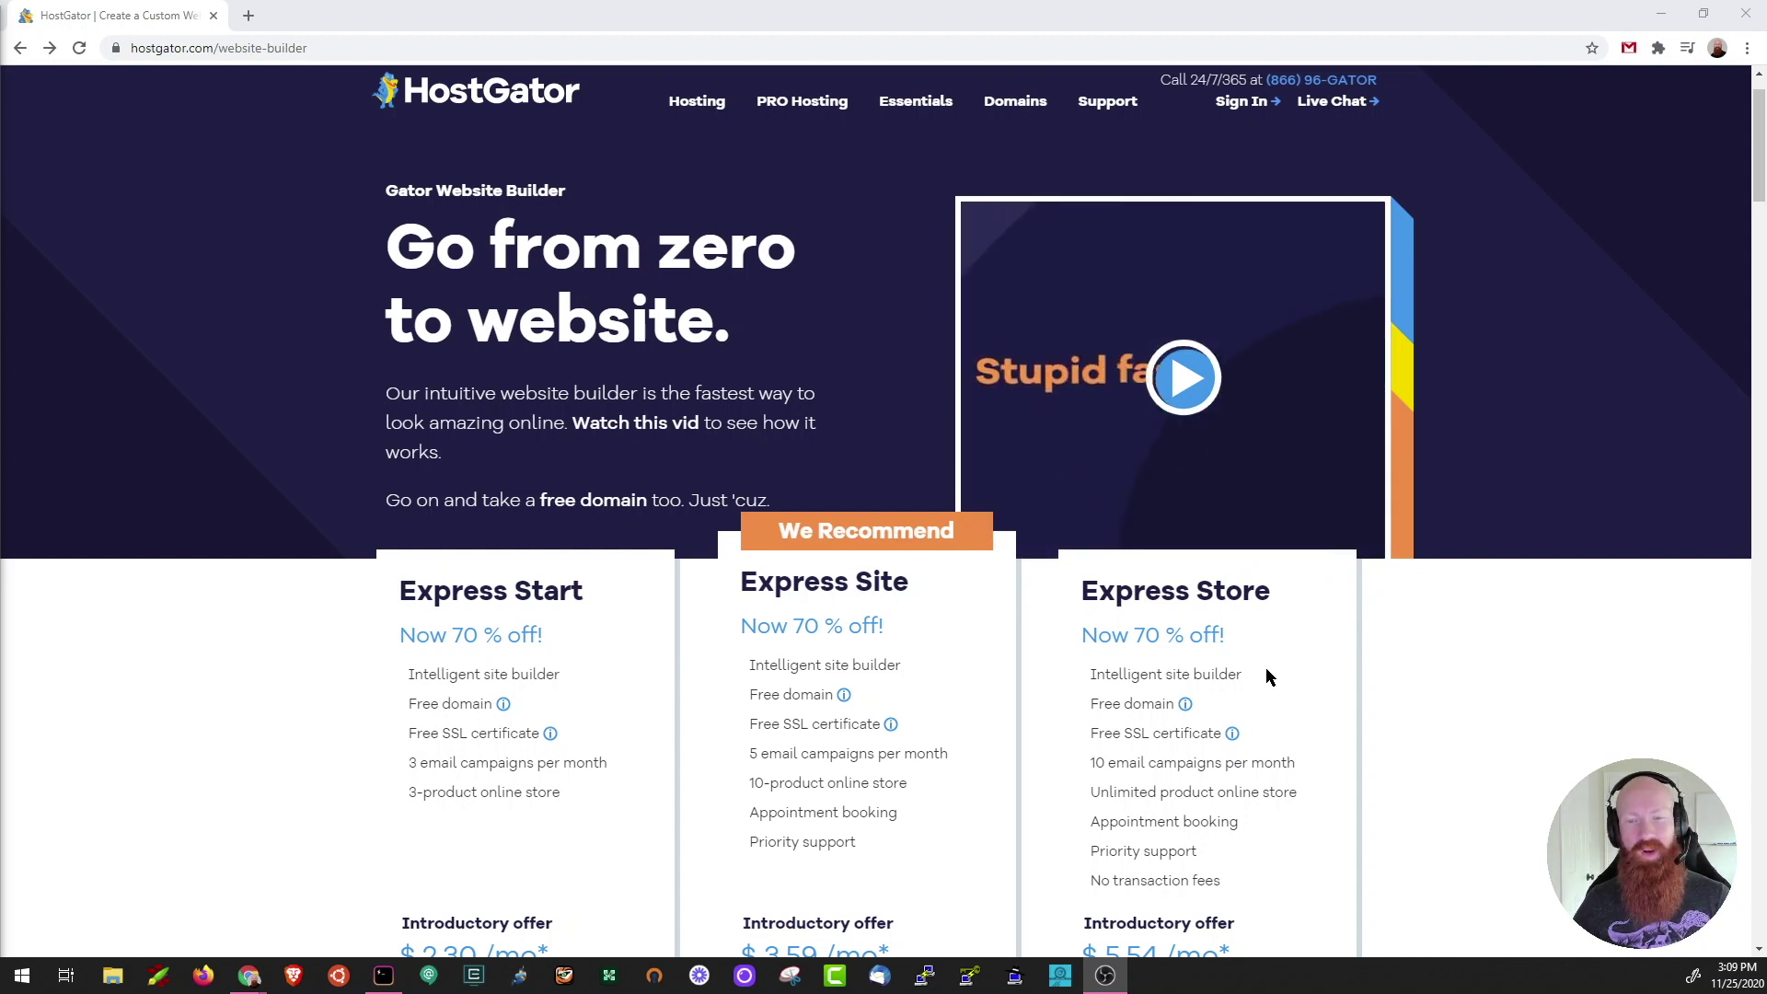
Sign in to Gator Website Builder after passing the 'I'm not a robot' reCAPTCHA check
{"action": "mouse_move", "coordinate": [1240, 101]}
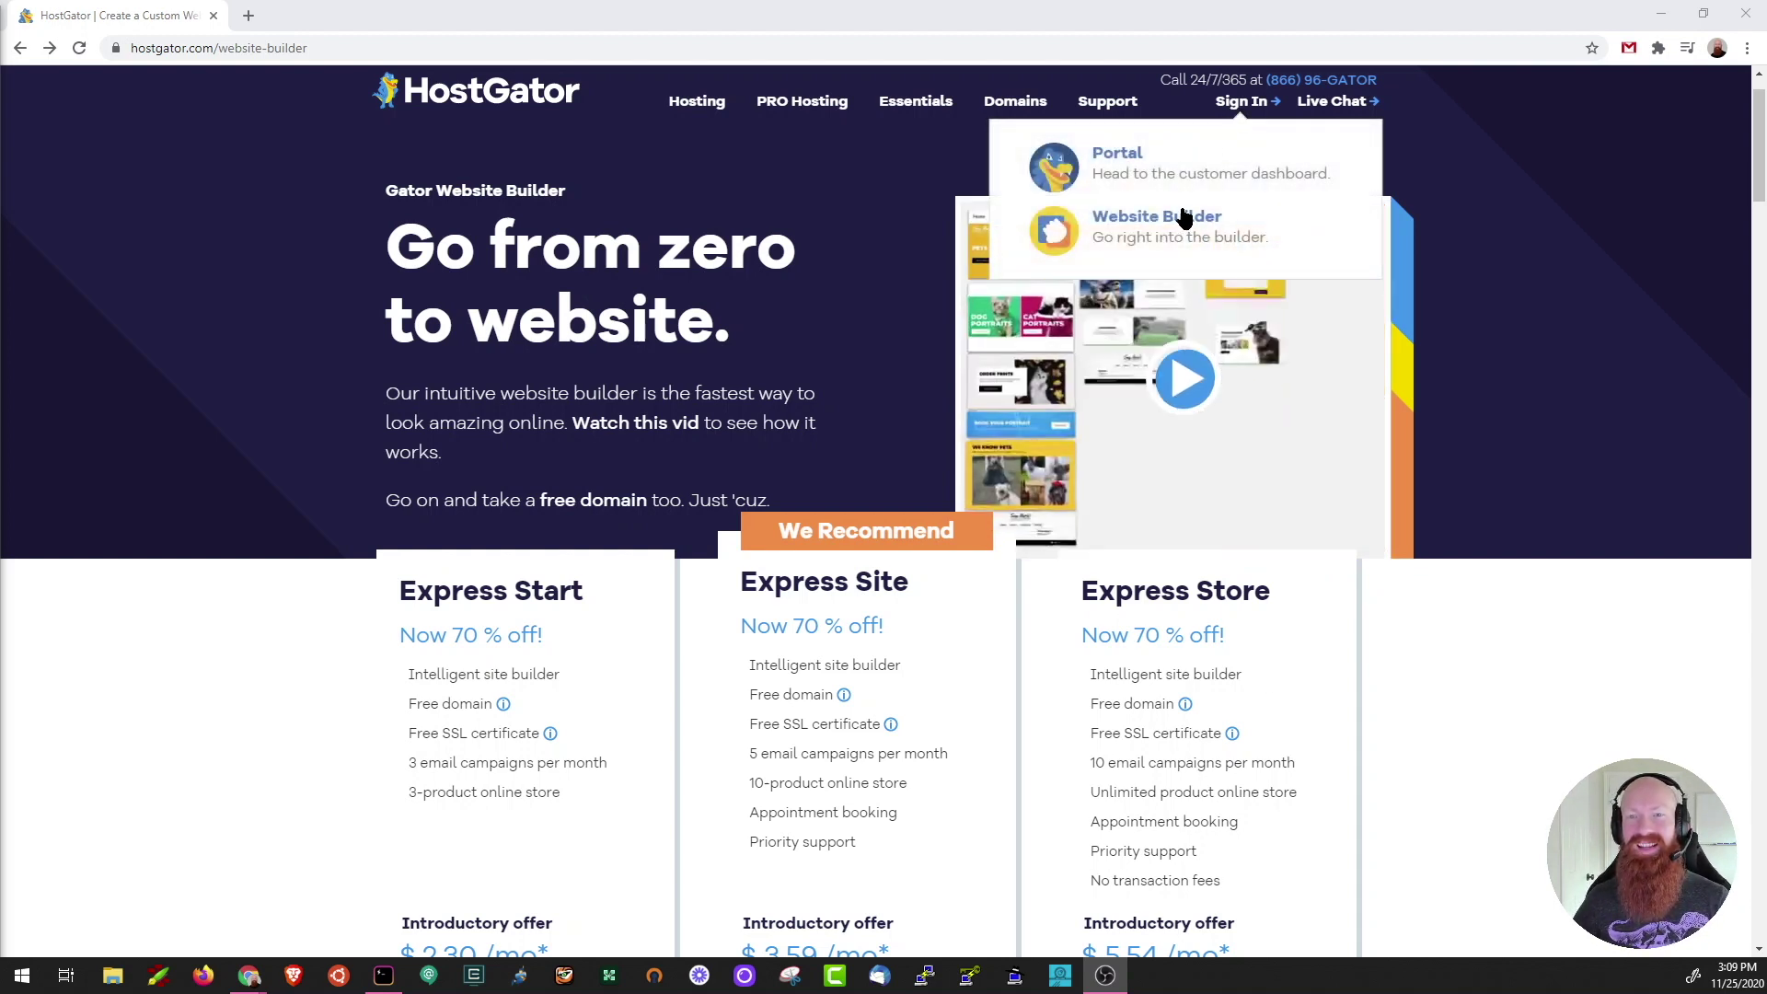
{"action": "left_click", "coordinate": [1178, 223]}
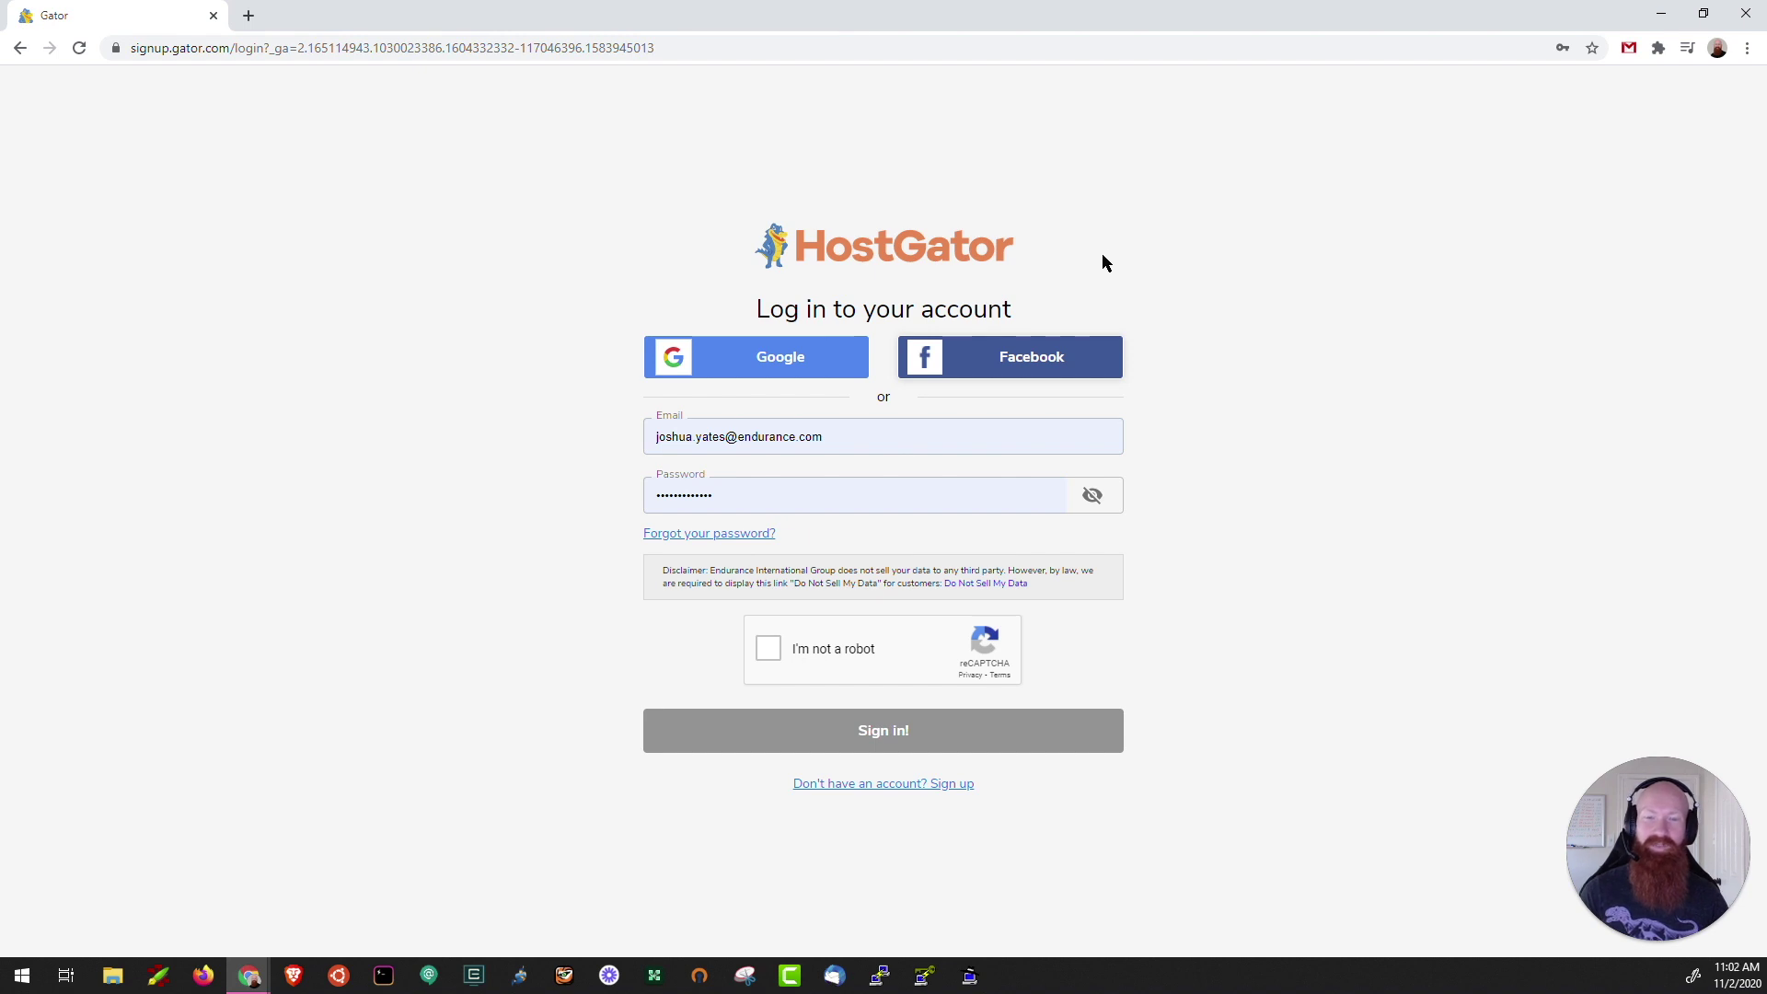
{"action": "left_click", "coordinate": [770, 650]}
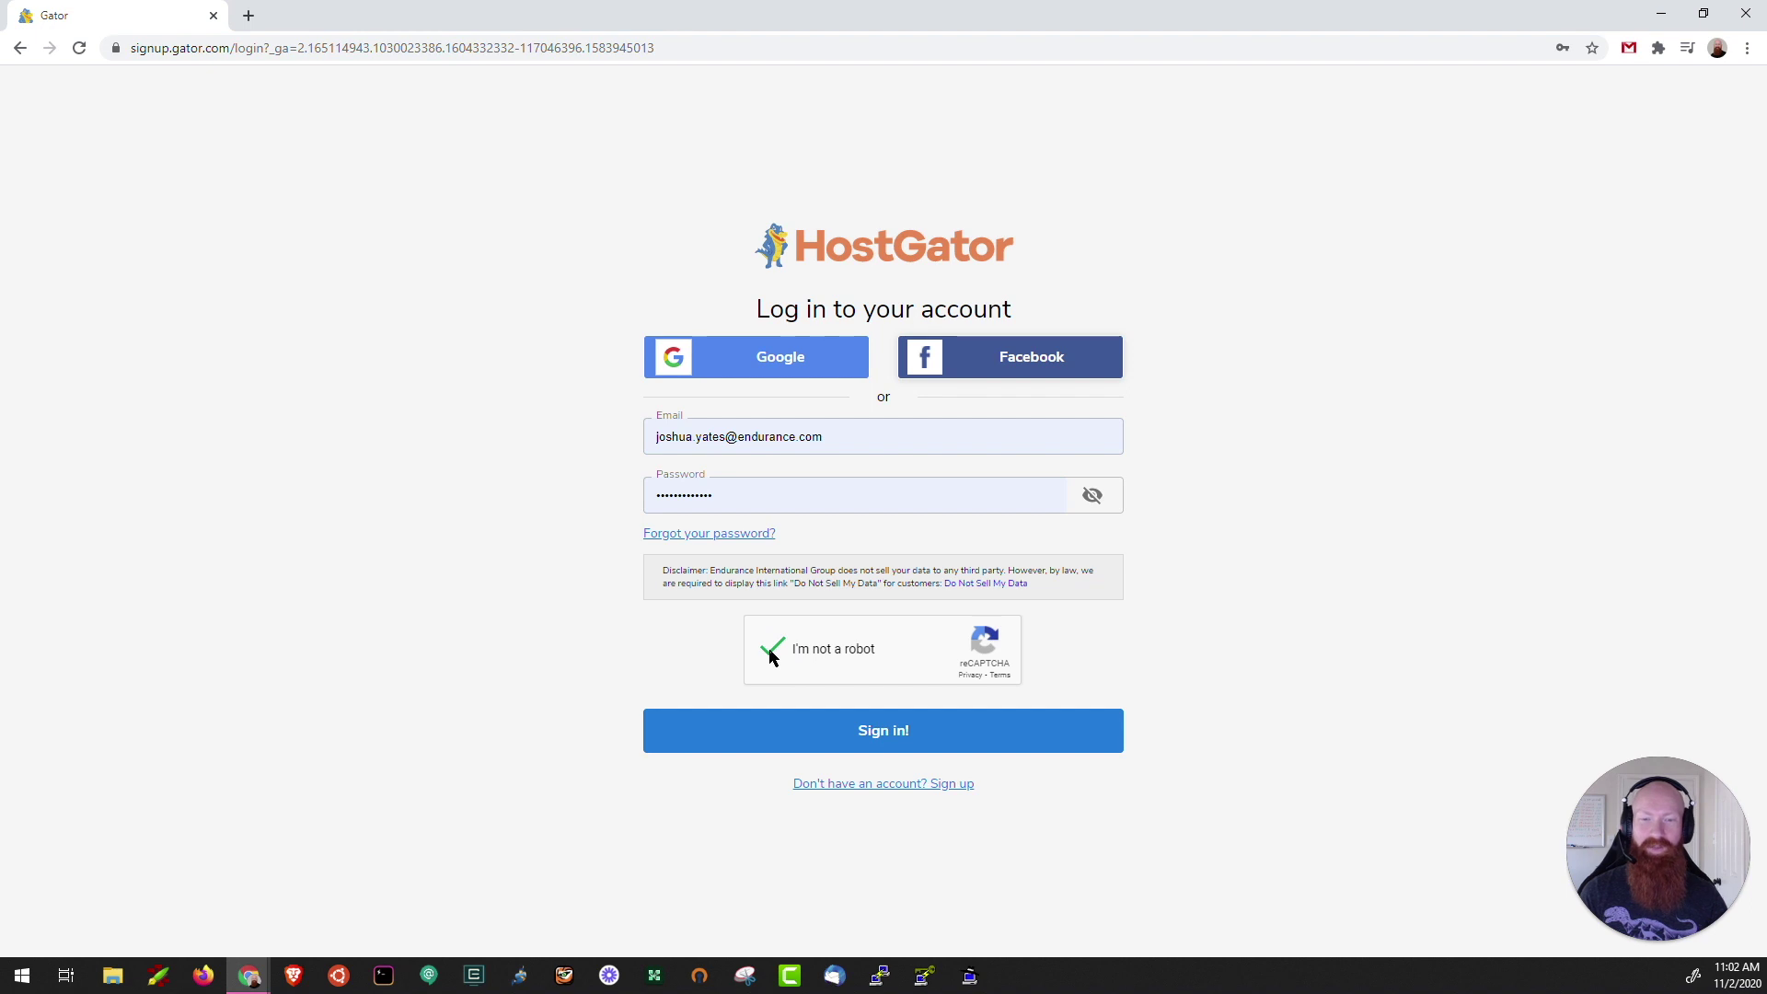
{"action": "left_click", "coordinate": [898, 748]}
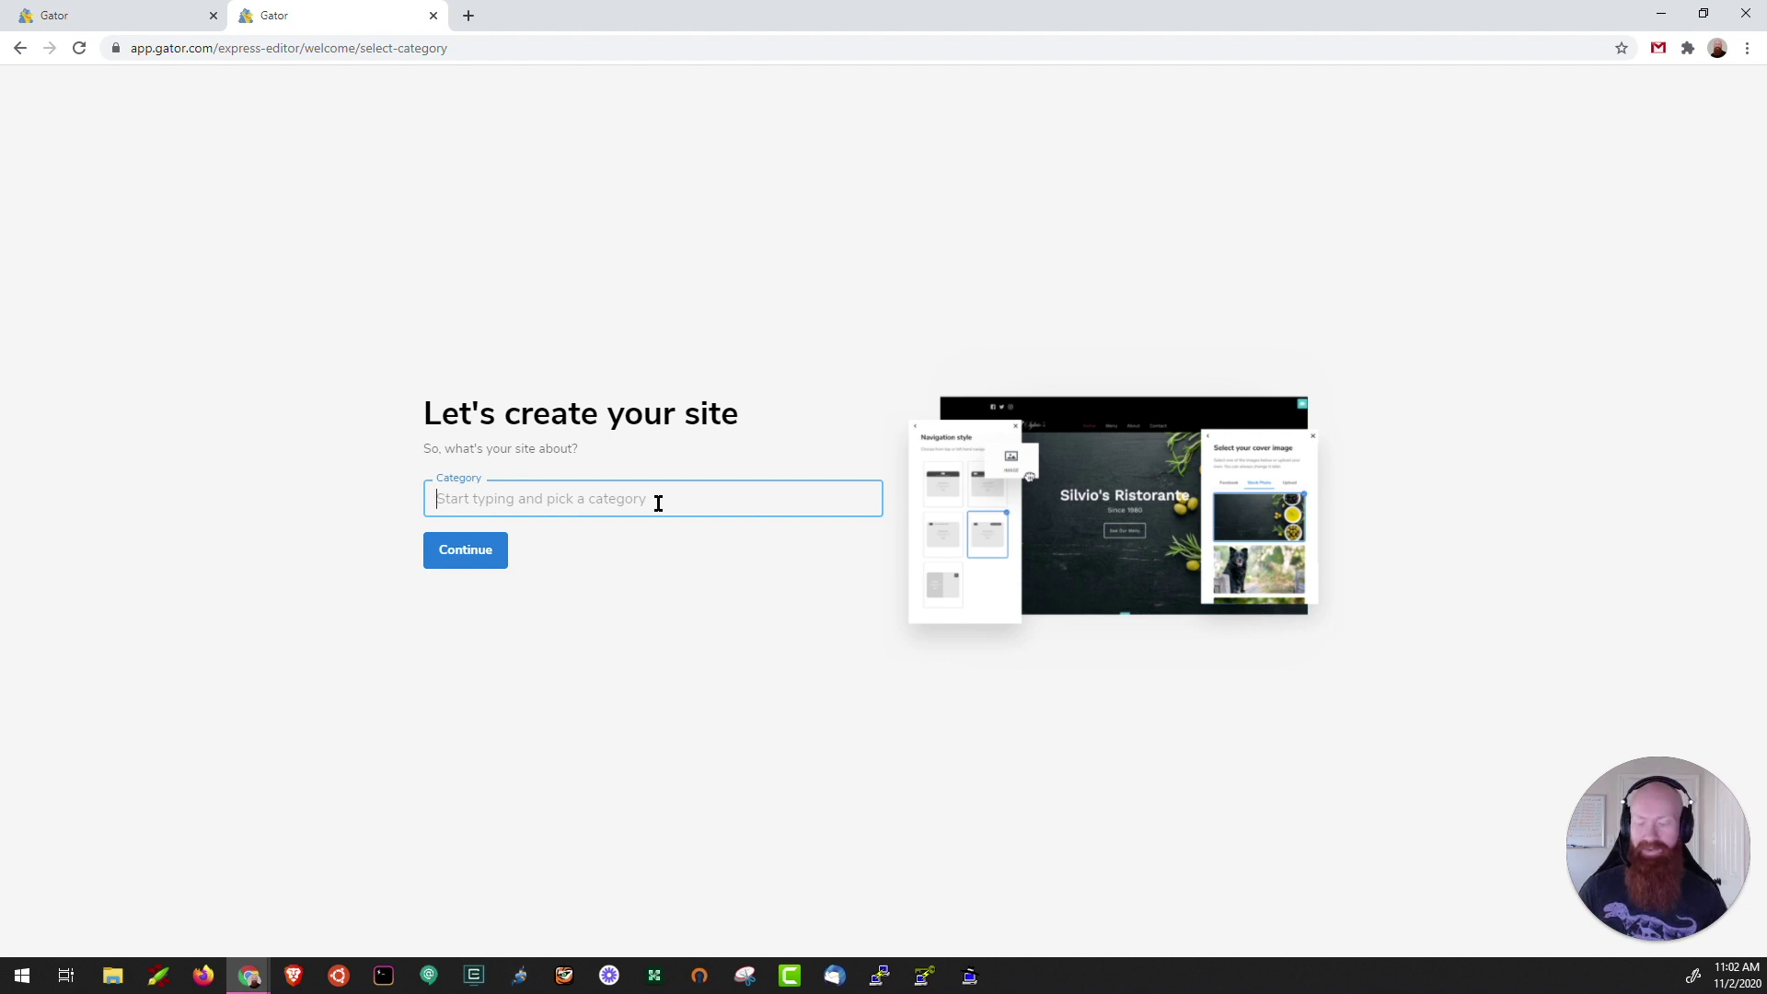
Choose Surfing as the site category from the 'Surf' suggestions and continue
{"action": "type", "text": "Surf"}
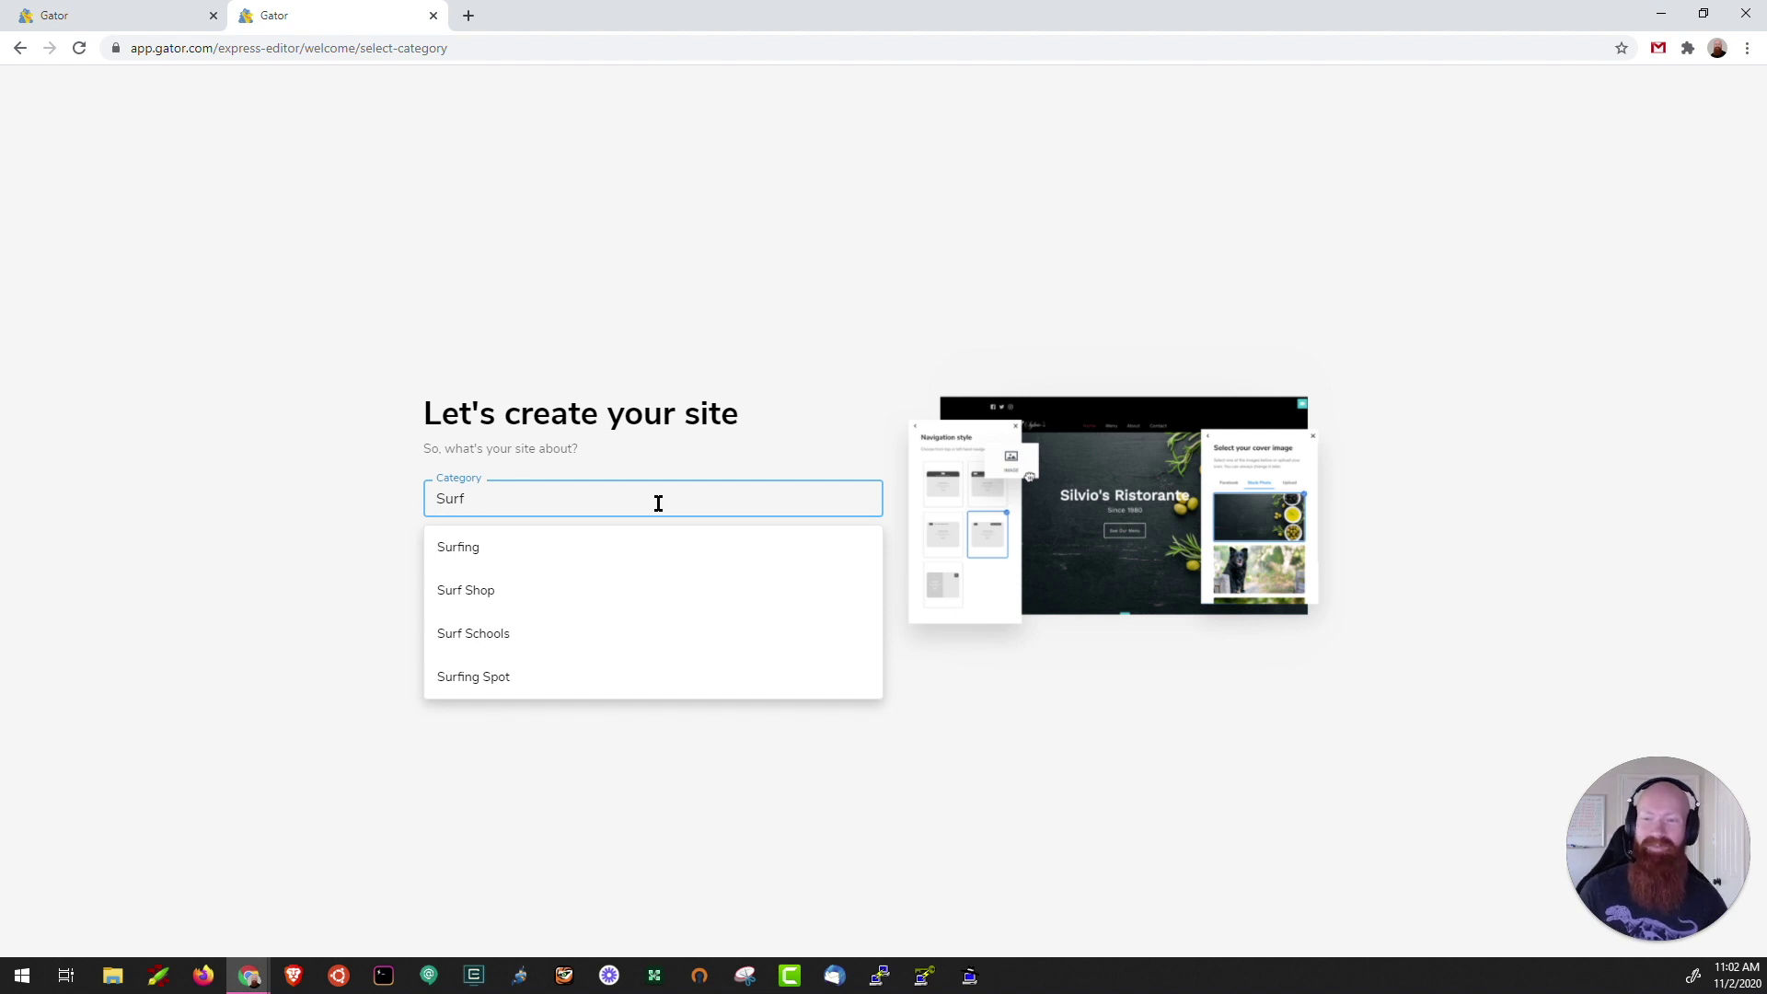
{"action": "left_click", "coordinate": [482, 553]}
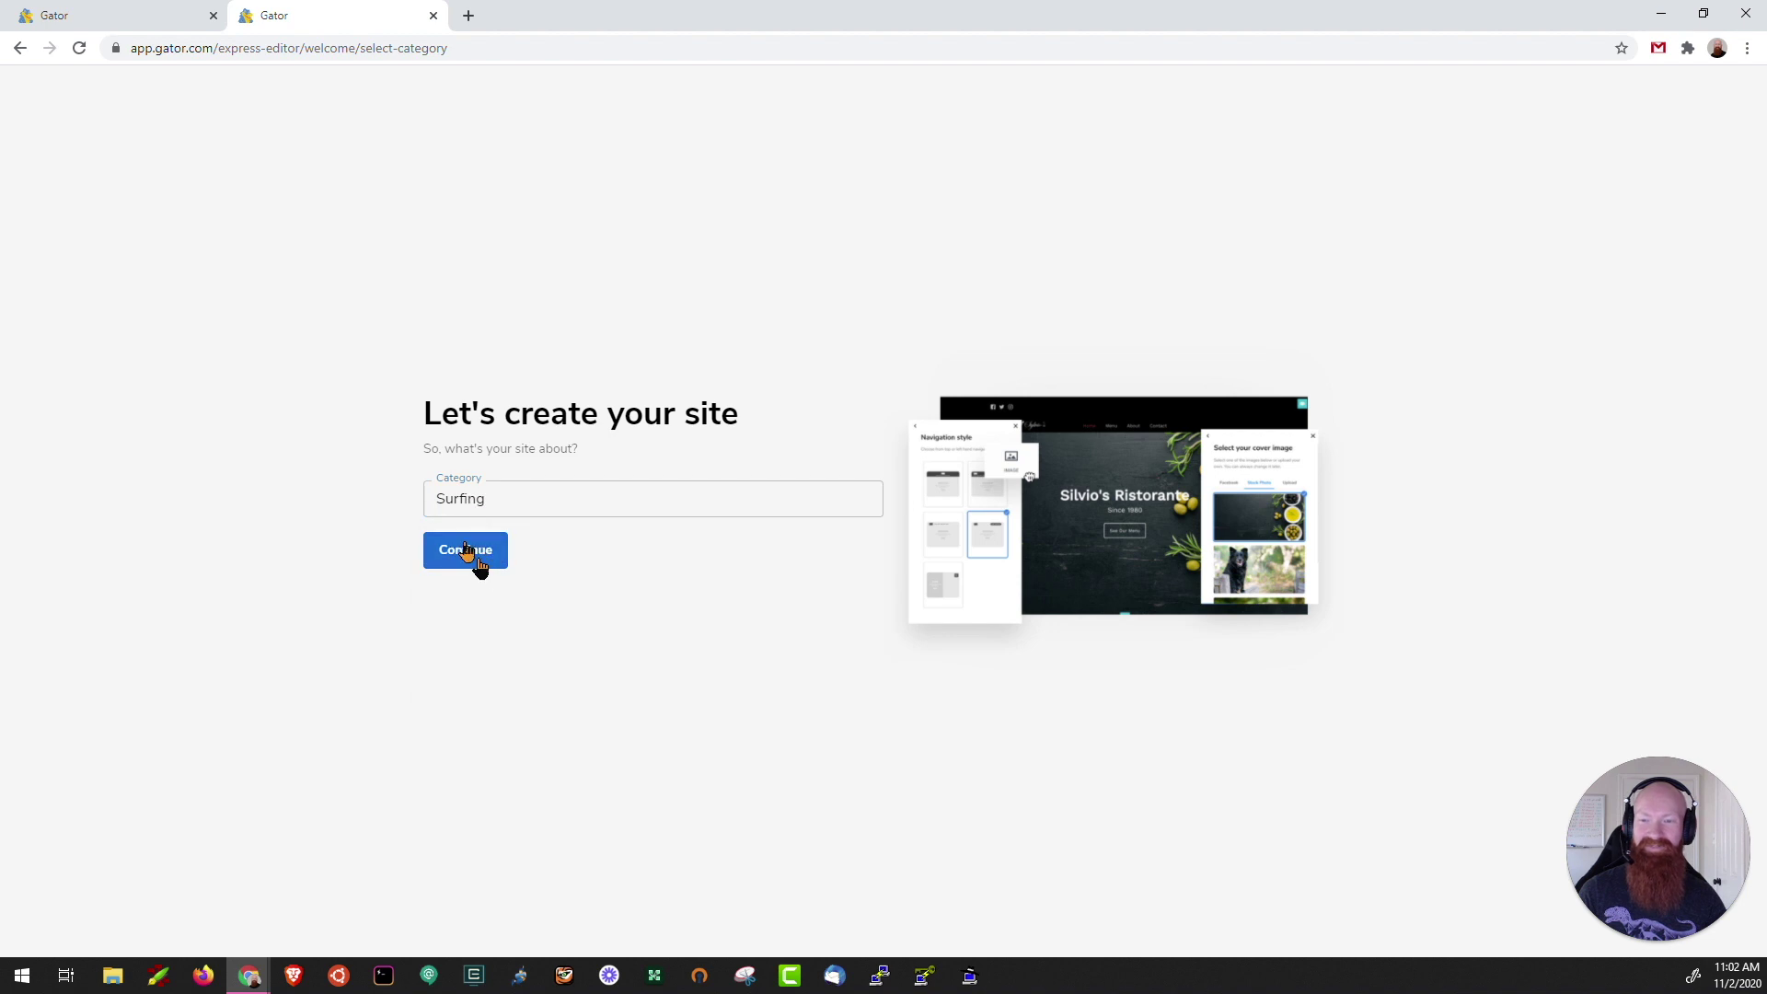
{"action": "left_click", "coordinate": [475, 558]}
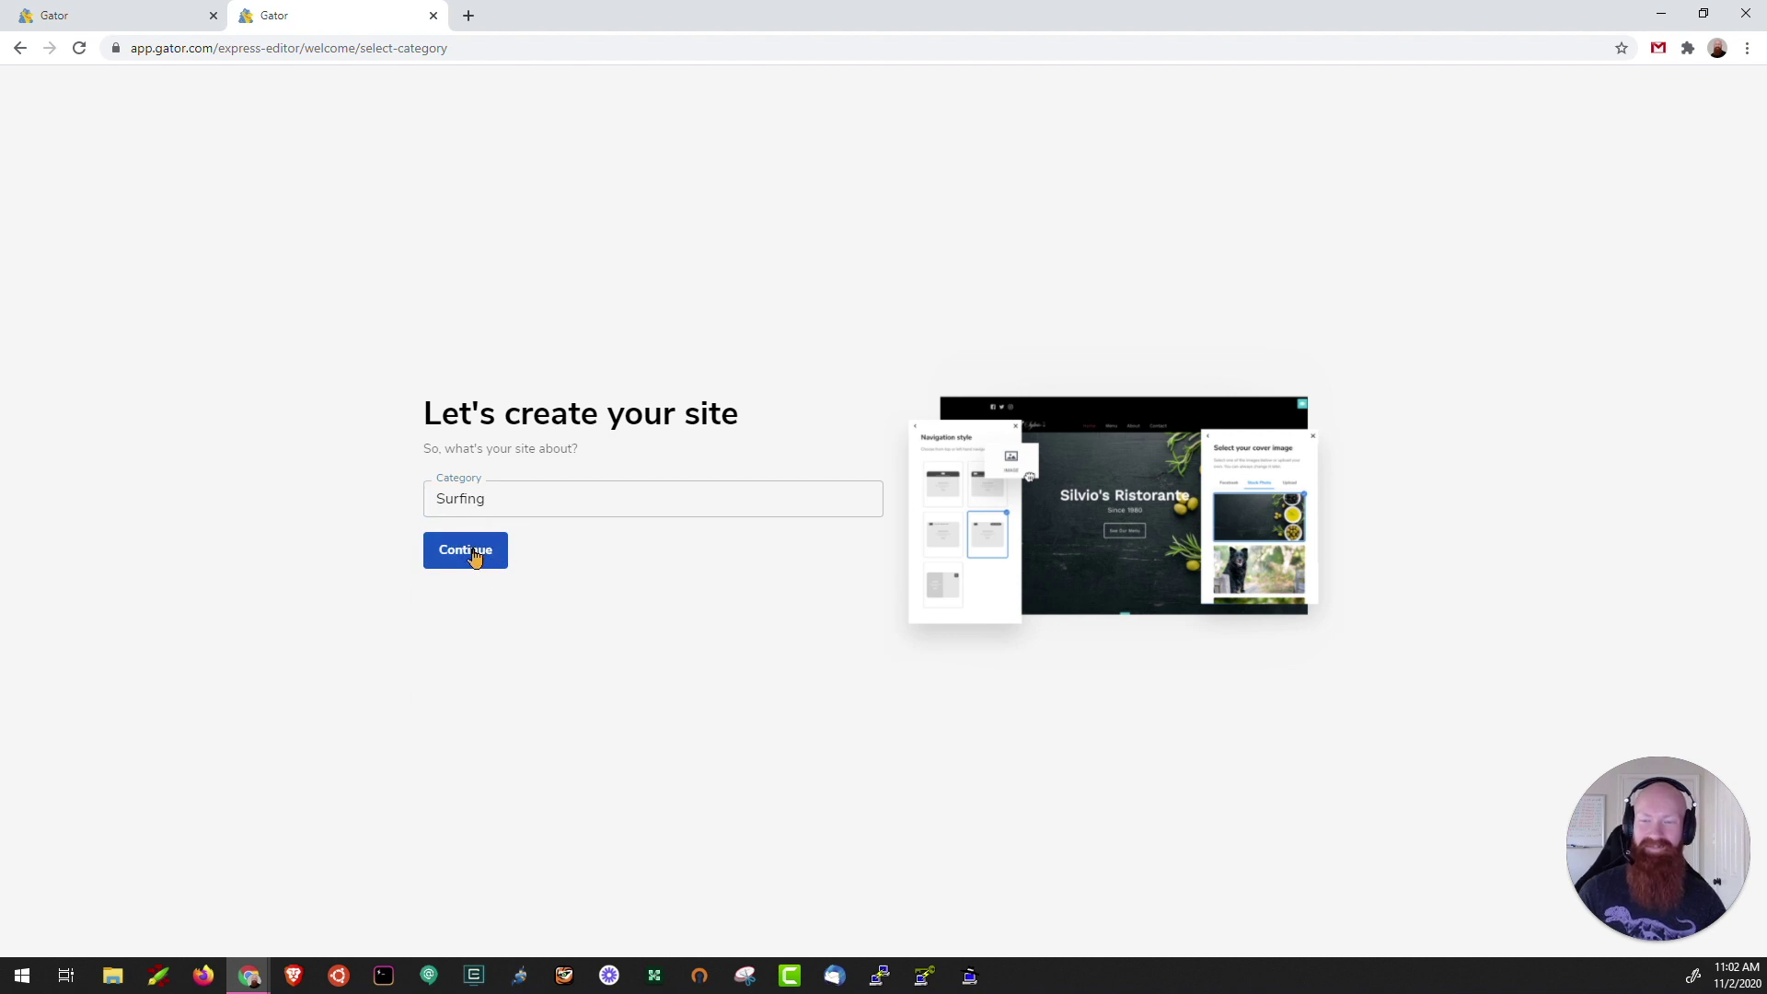
{"action": "left_click", "coordinate": [474, 557]}
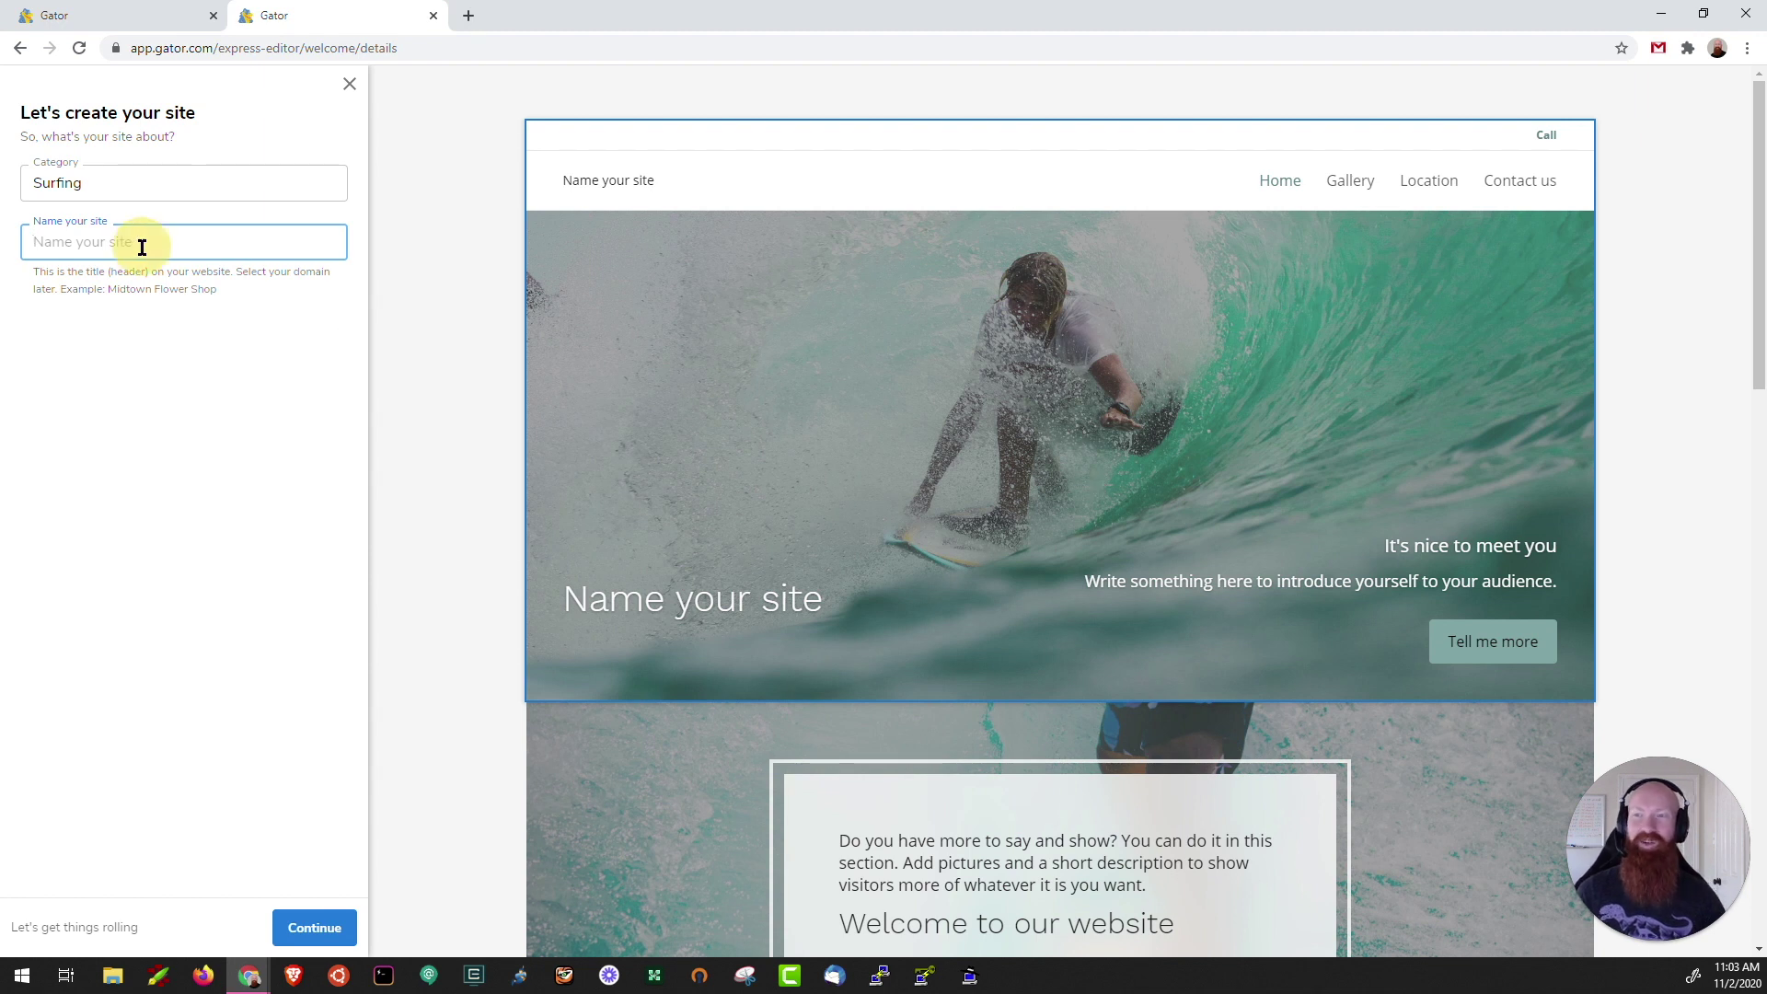
Name the site 'HostGator Surf', fixing the stray letter, and continue
{"action": "type", "text": "Host"}
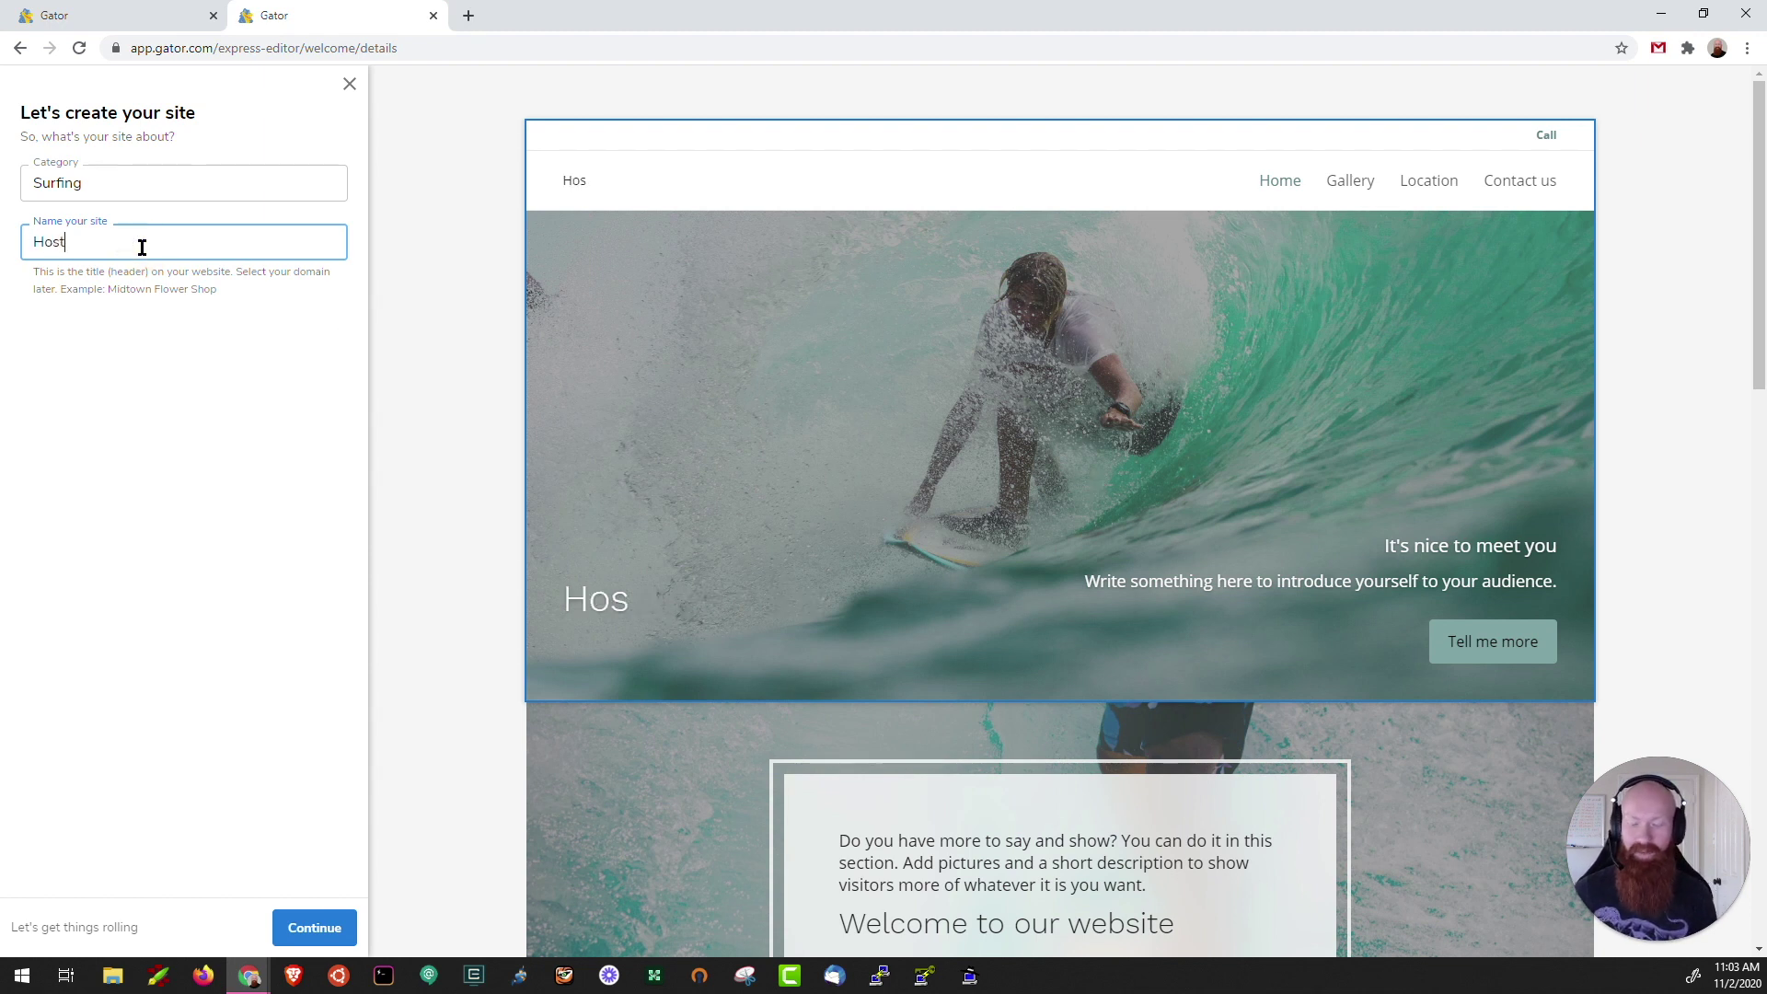
{"action": "type", "text": "Ga"}
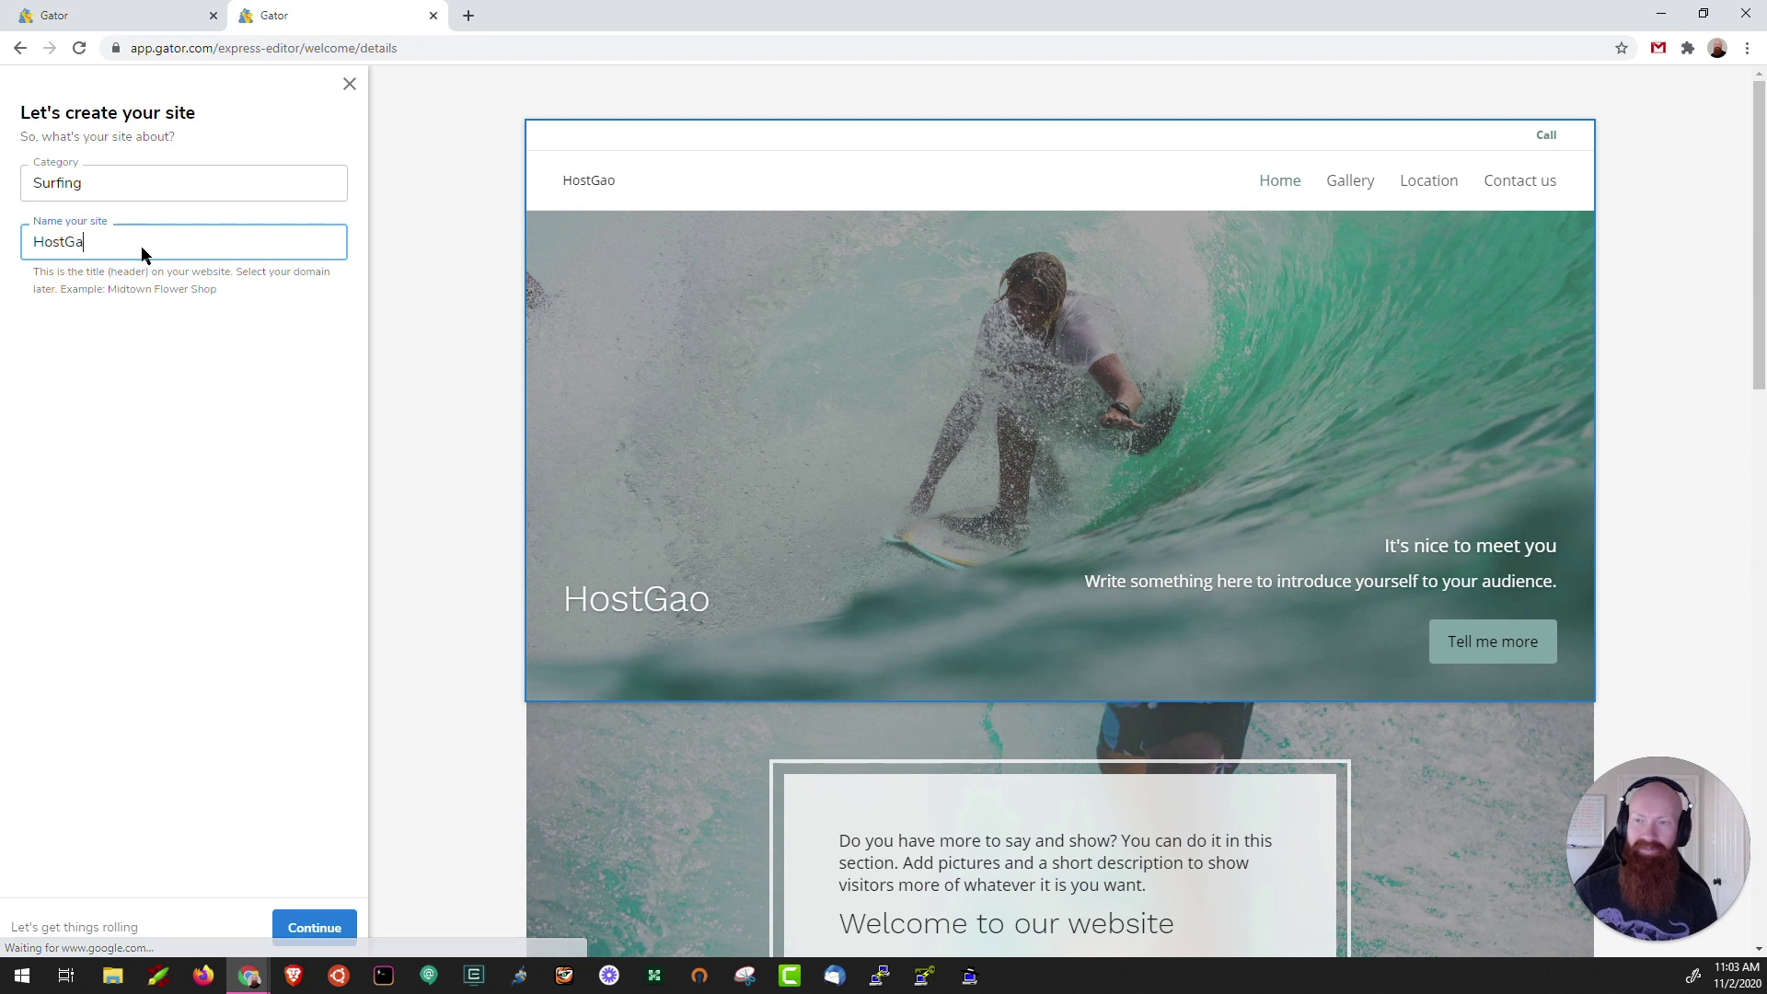
{"action": "type", "text": "tor Surfg"}
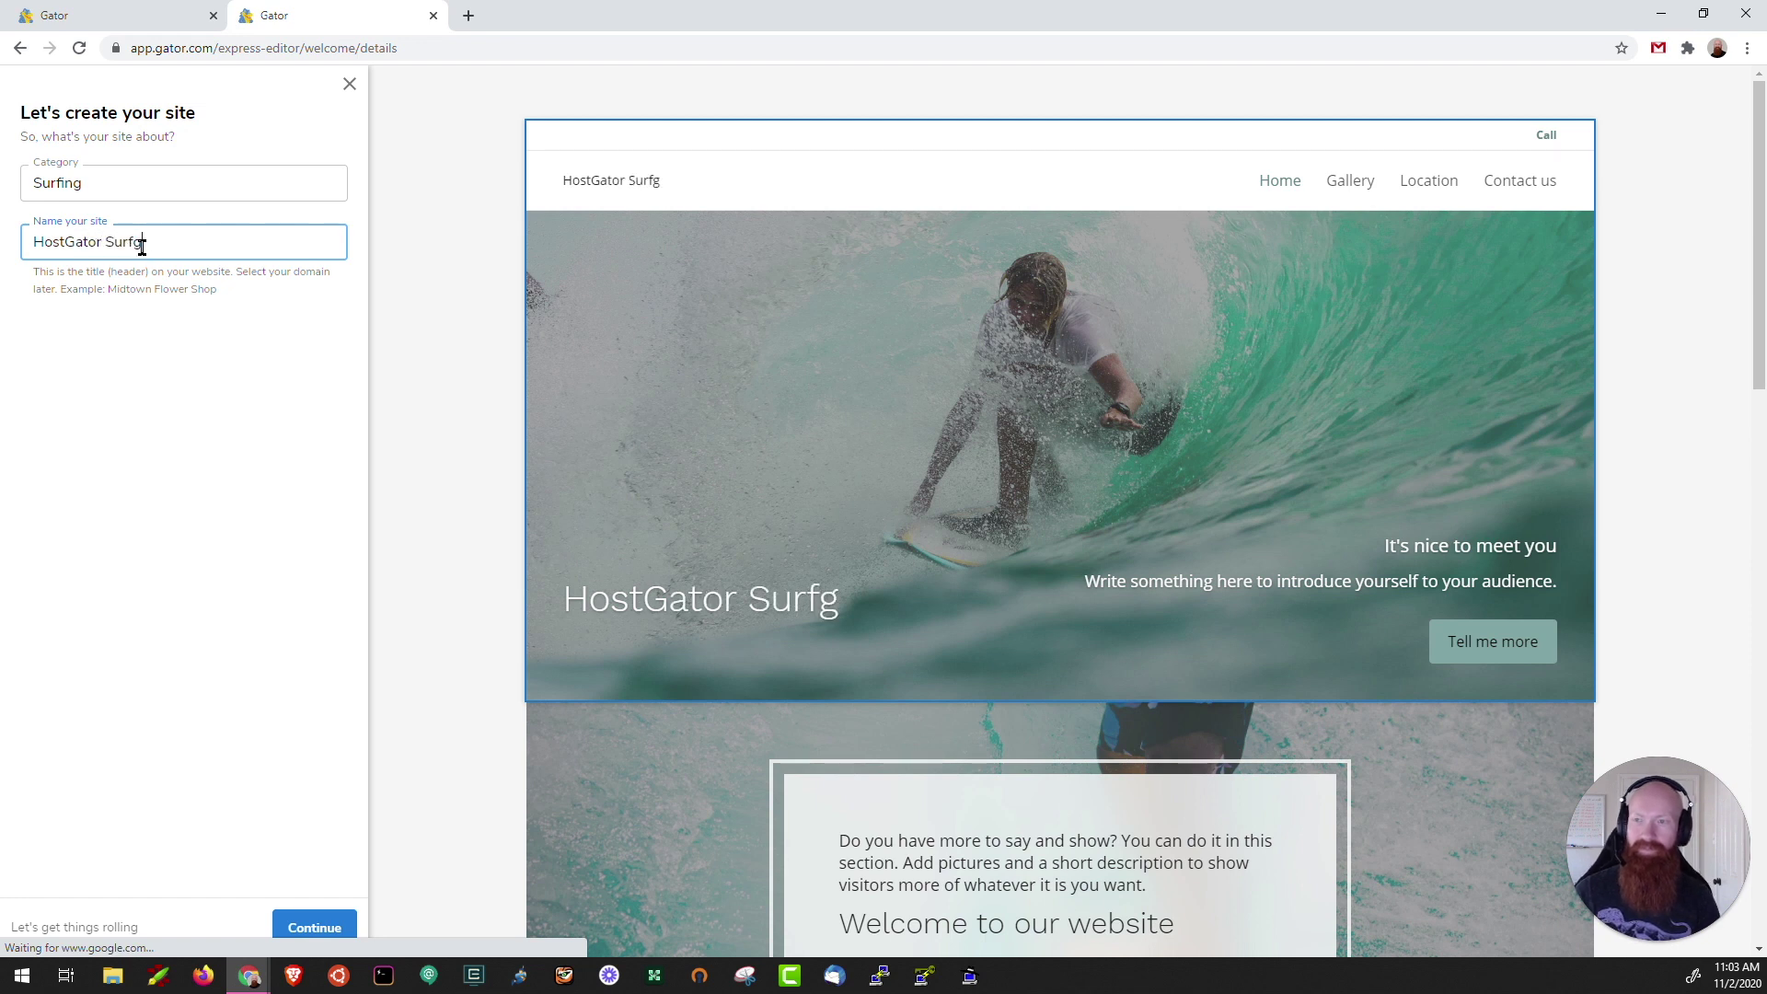
{"action": "key", "text": "BackSpace"}
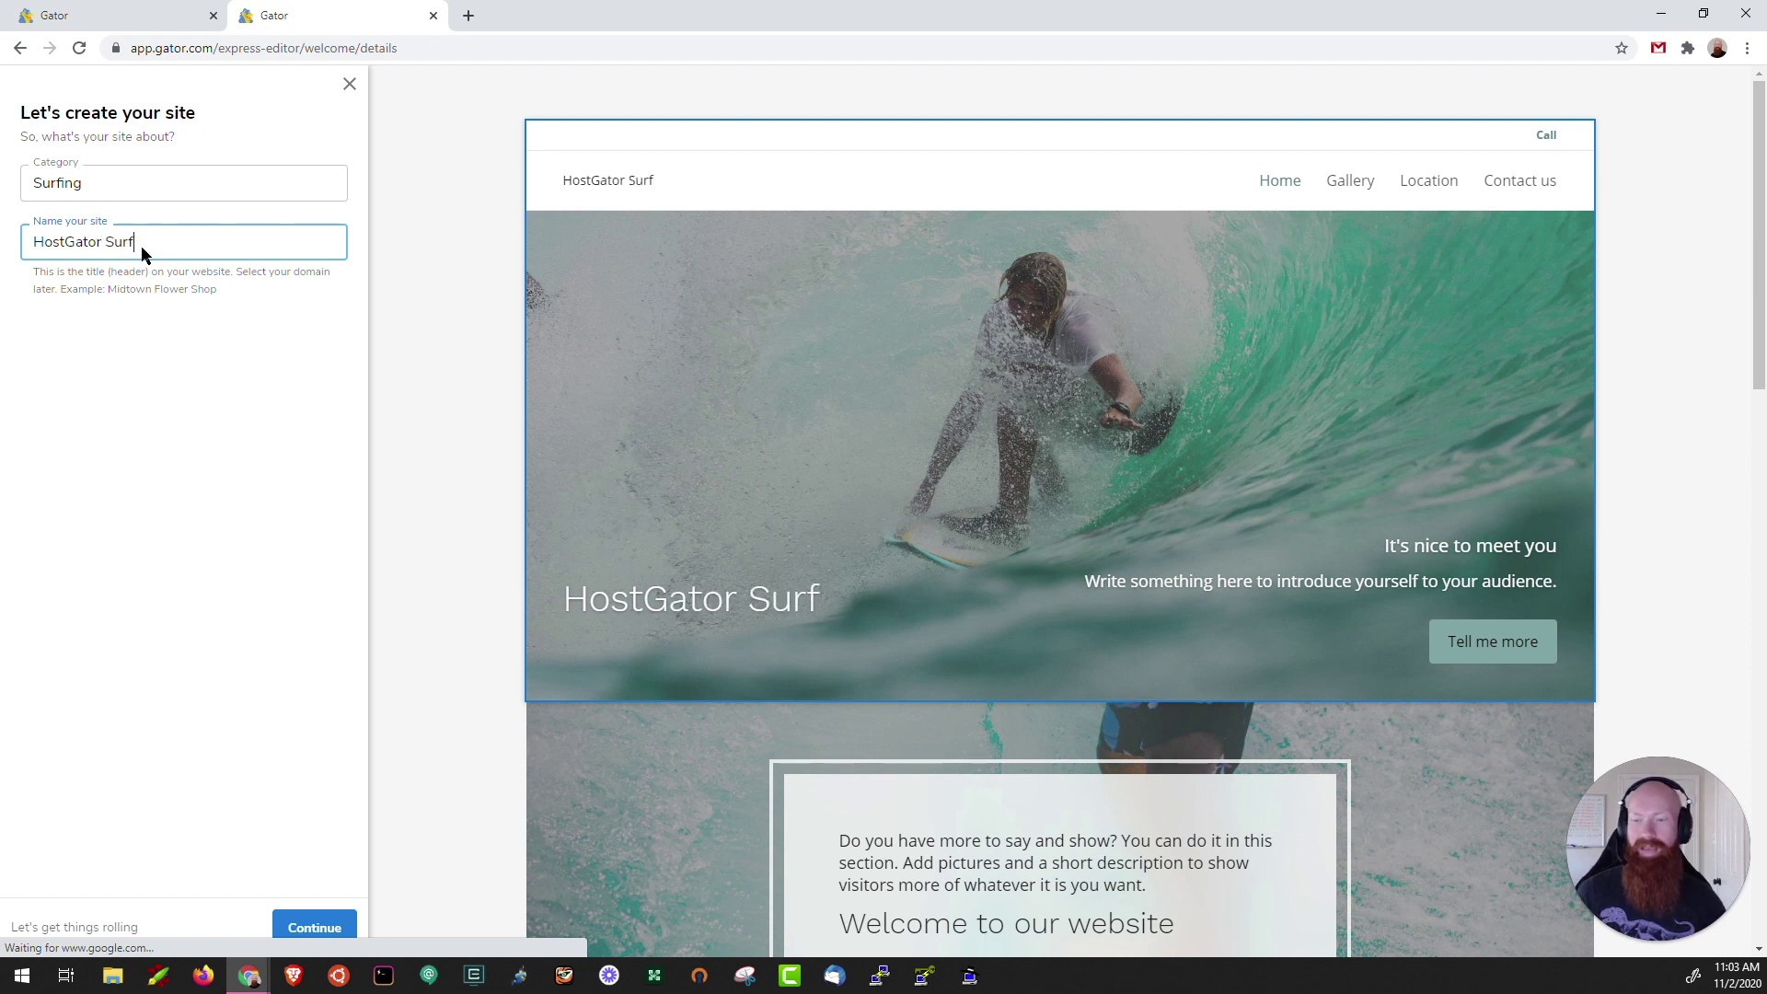
{"action": "left_click", "coordinate": [315, 928]}
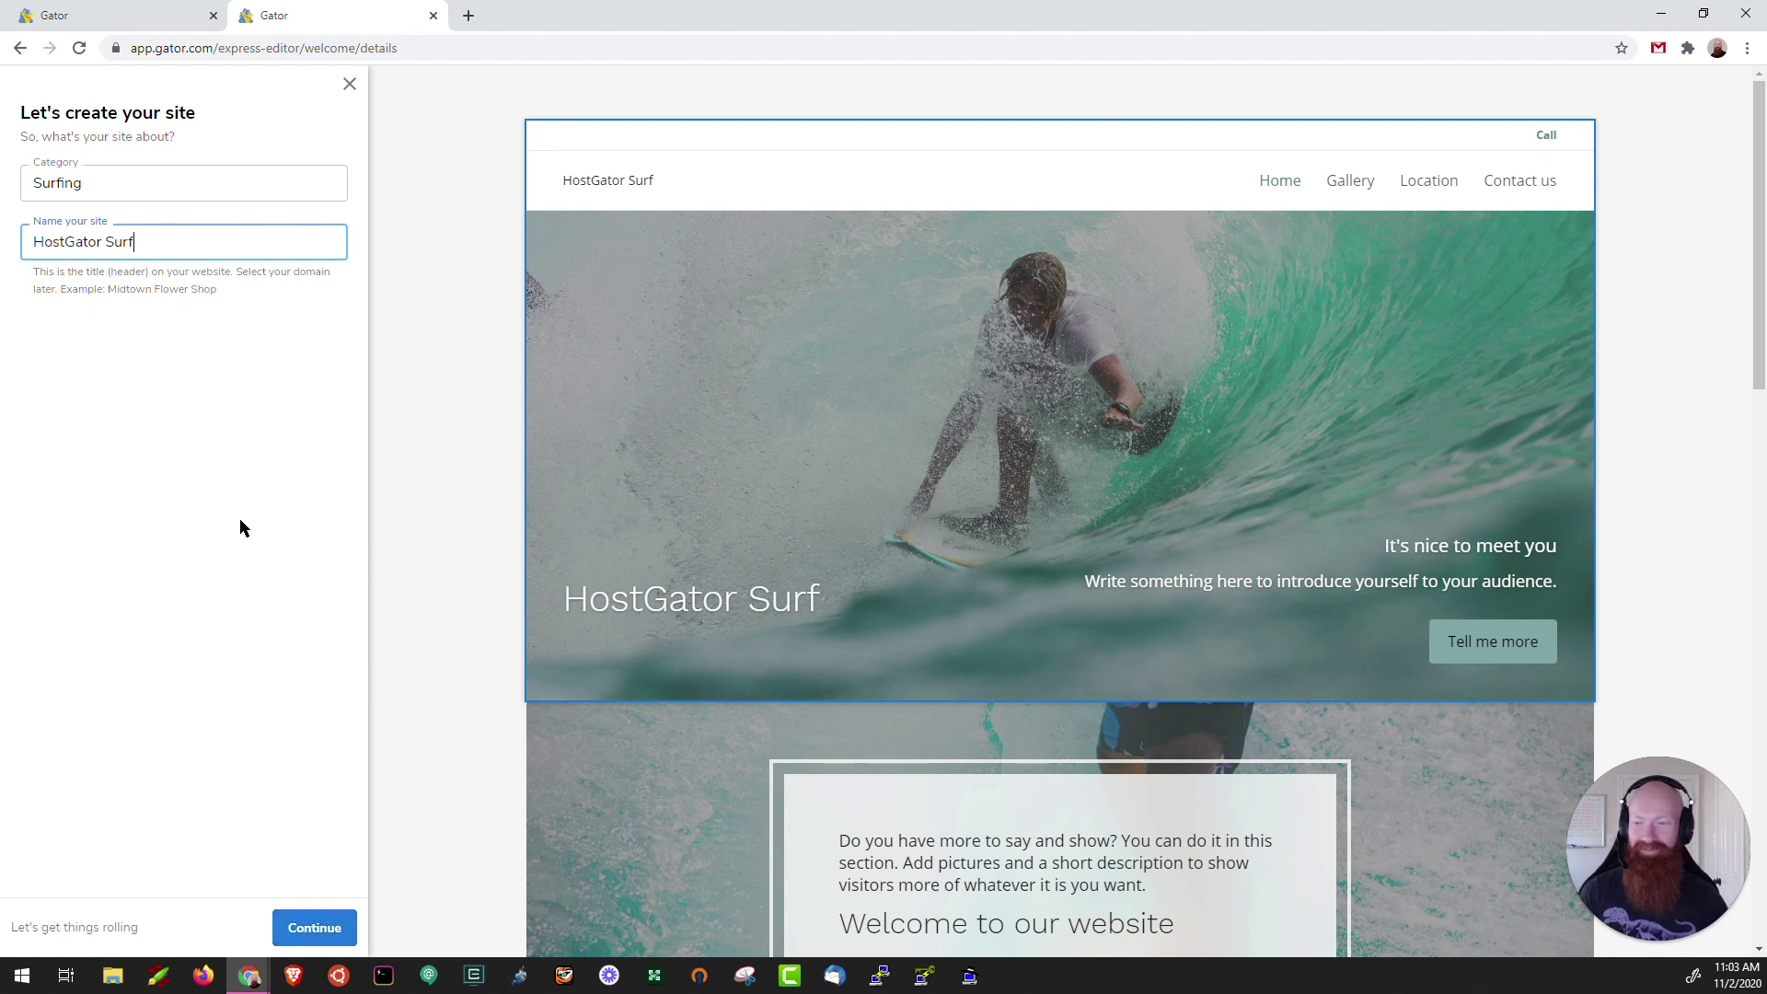
{"action": "left_click", "coordinate": [314, 936]}
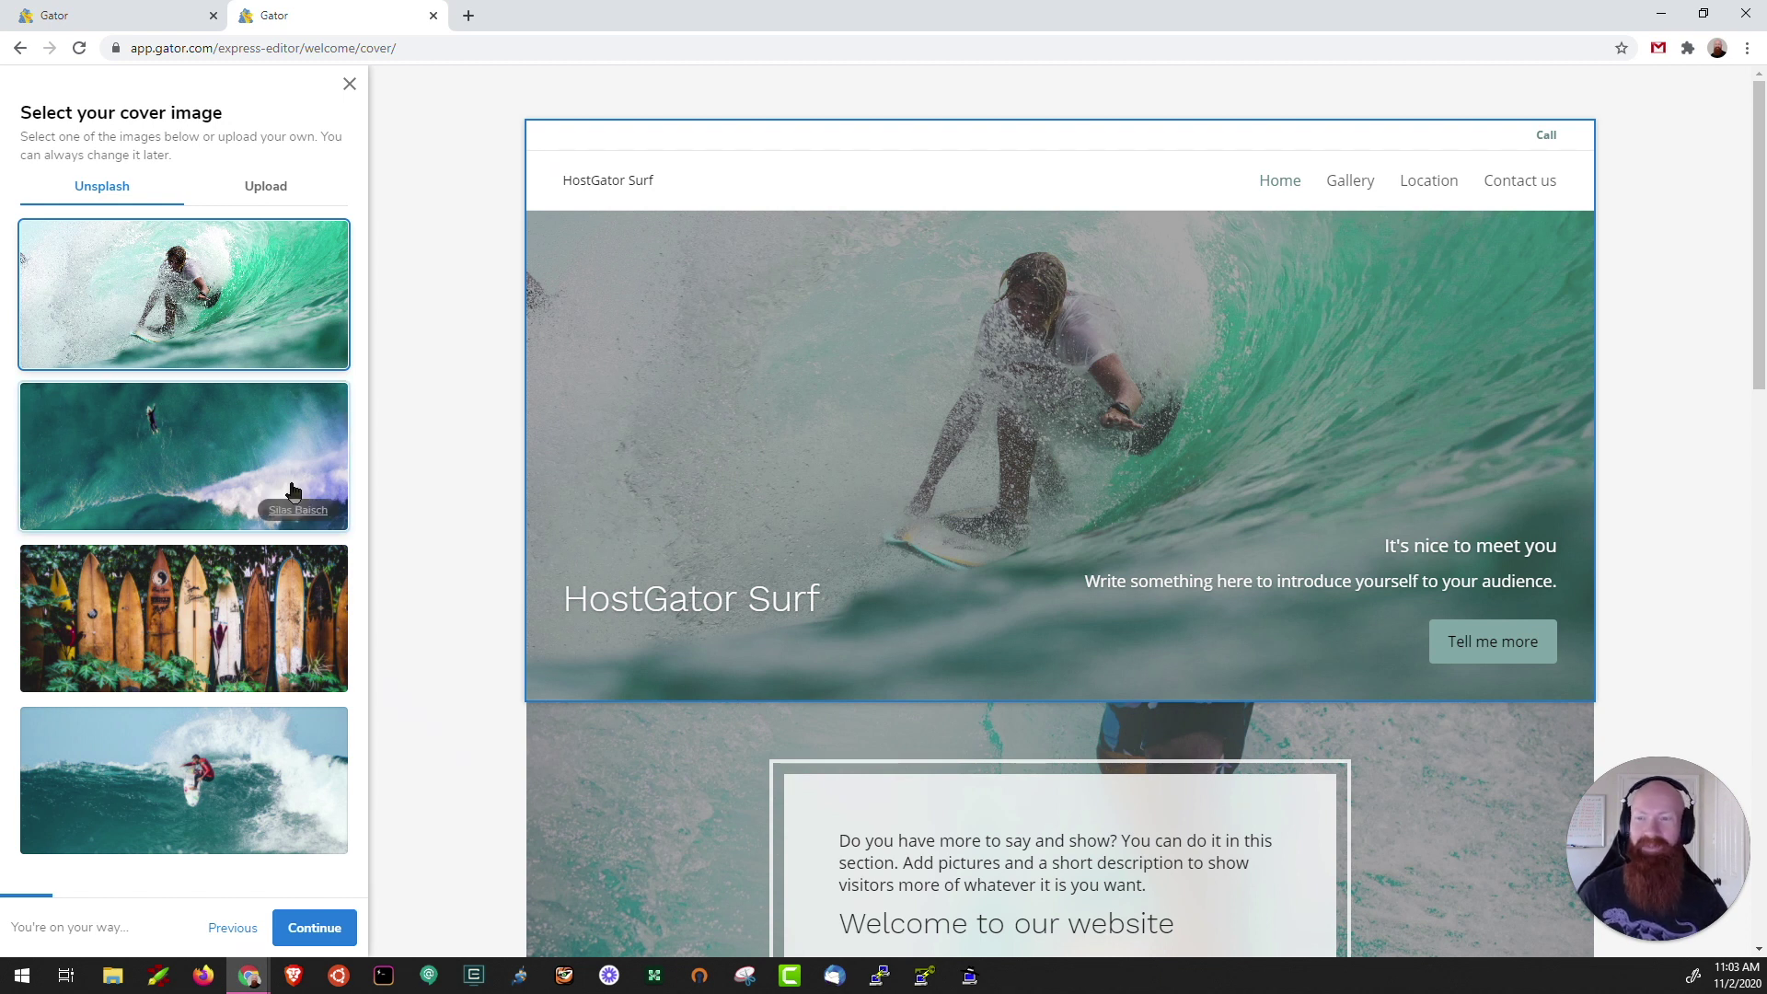
Use the Unsplash surfboards photo as the cover image and continue to the logo step
{"action": "left_click", "coordinate": [241, 456]}
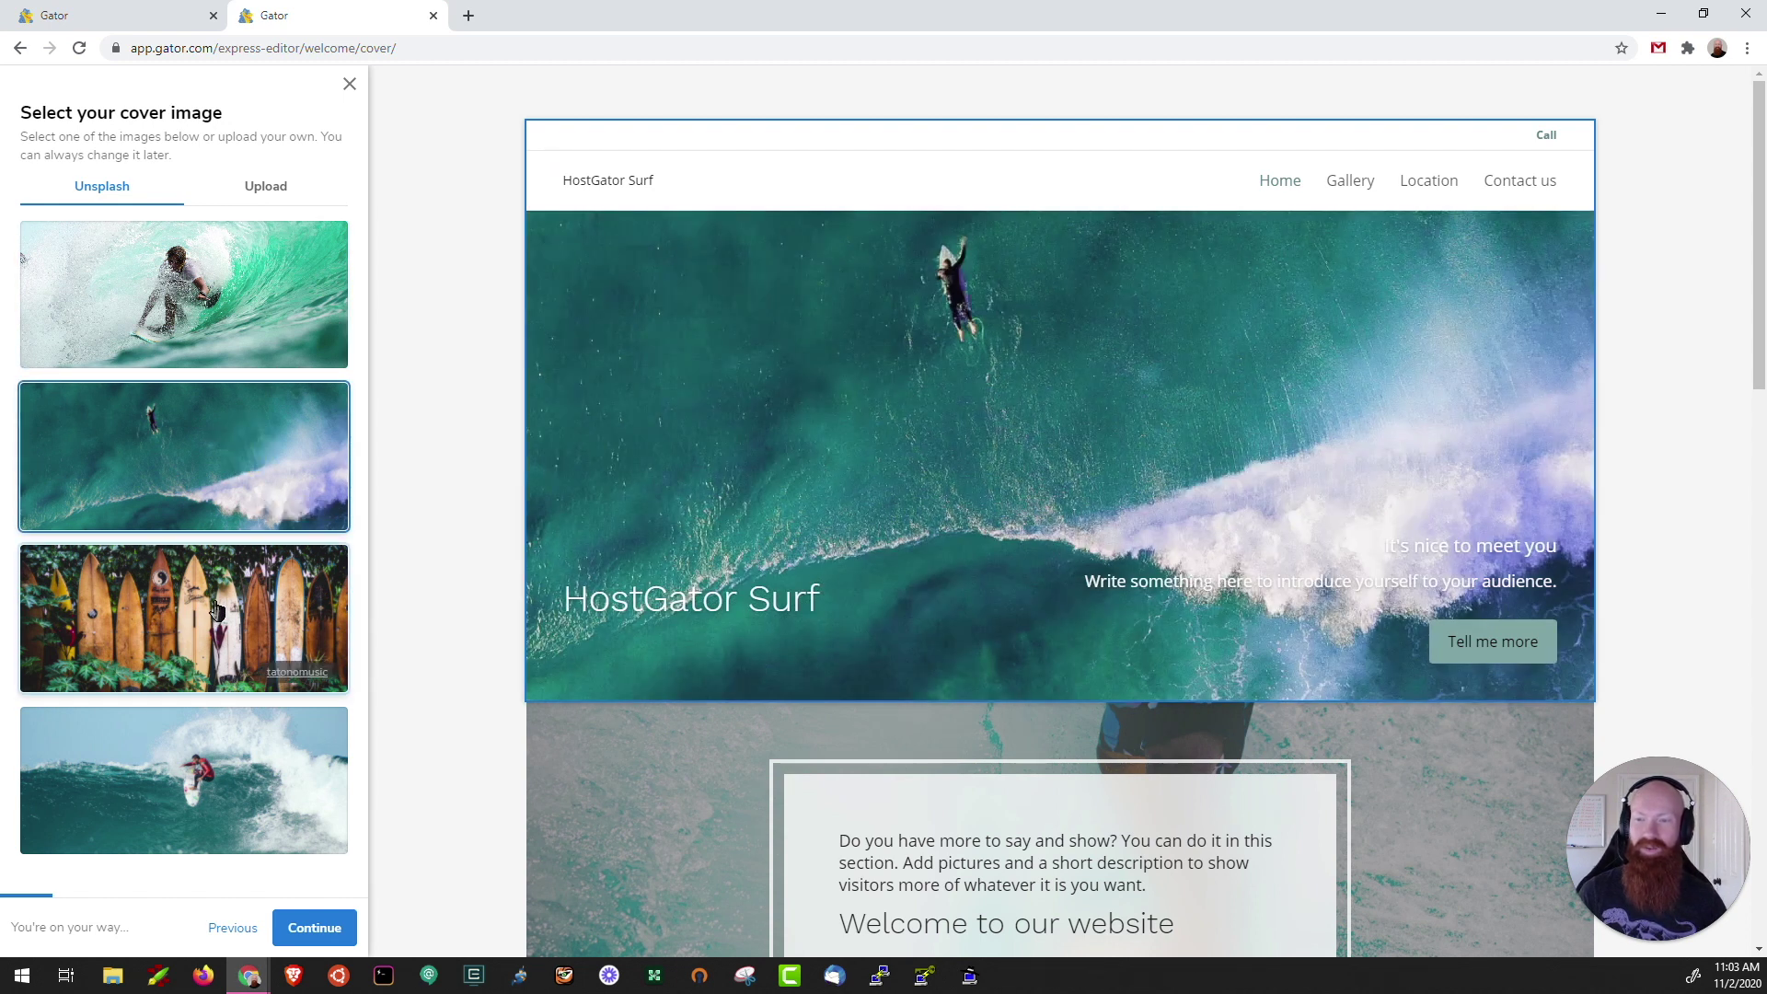
{"action": "left_click", "coordinate": [214, 603]}
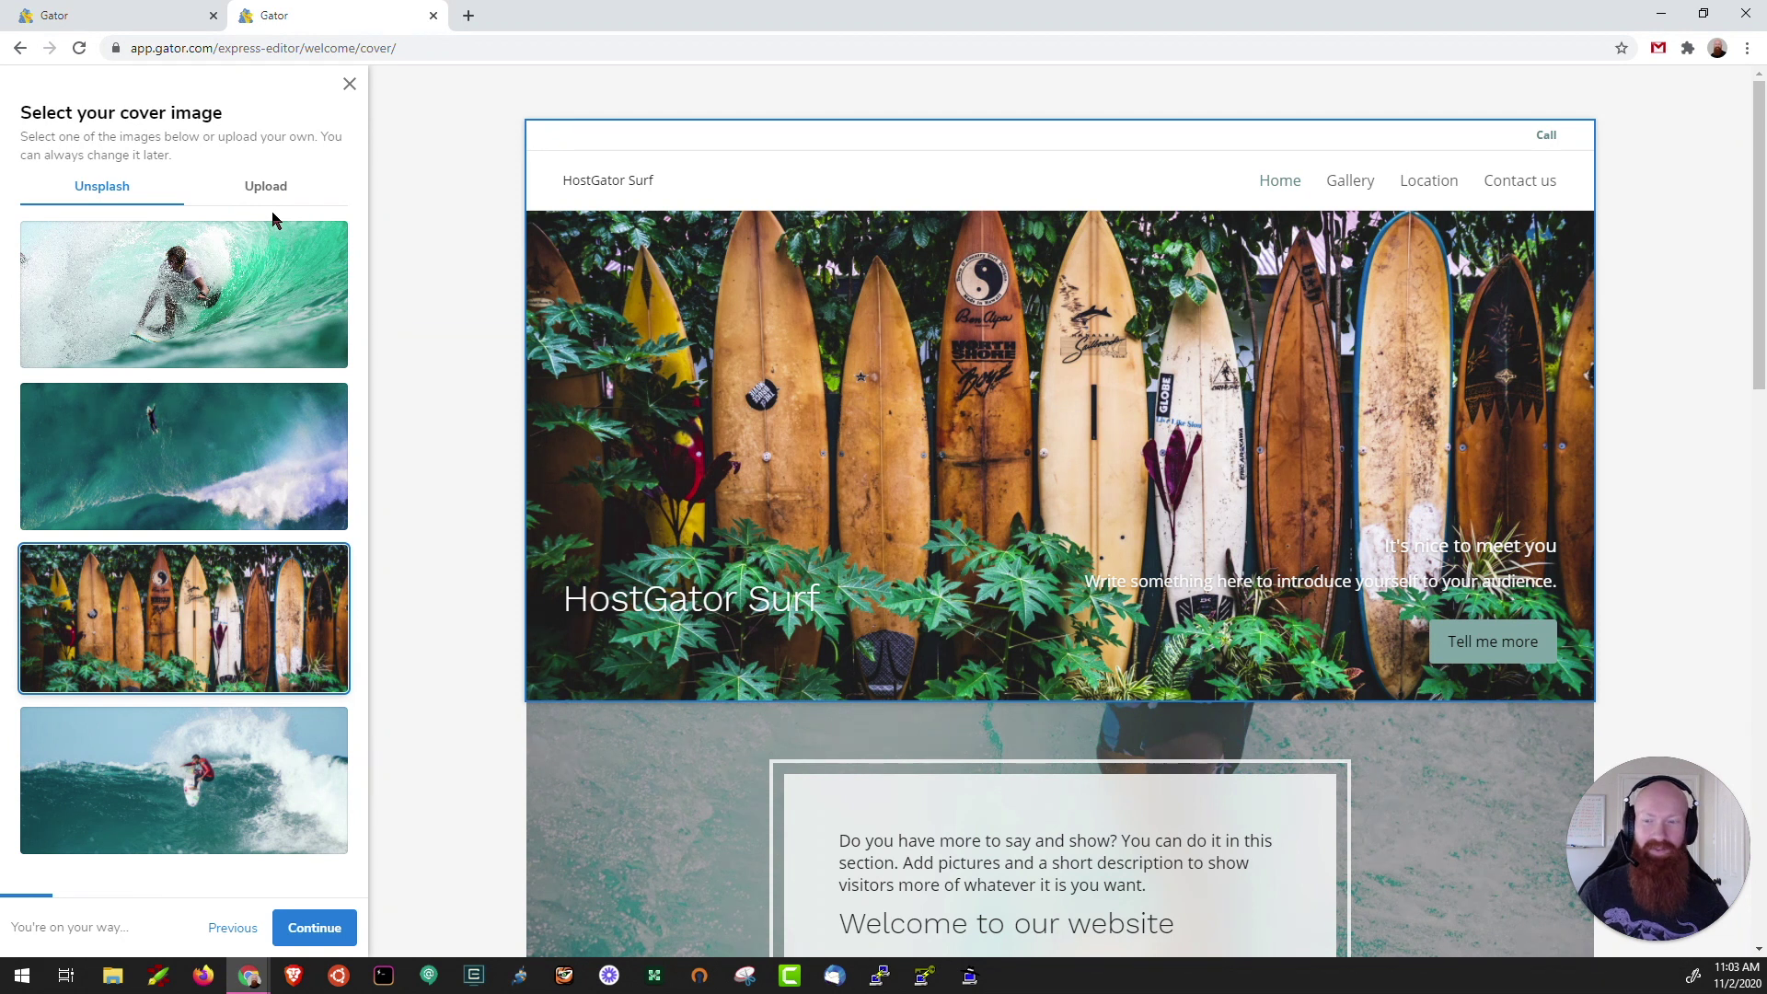
{"action": "left_click", "coordinate": [318, 926]}
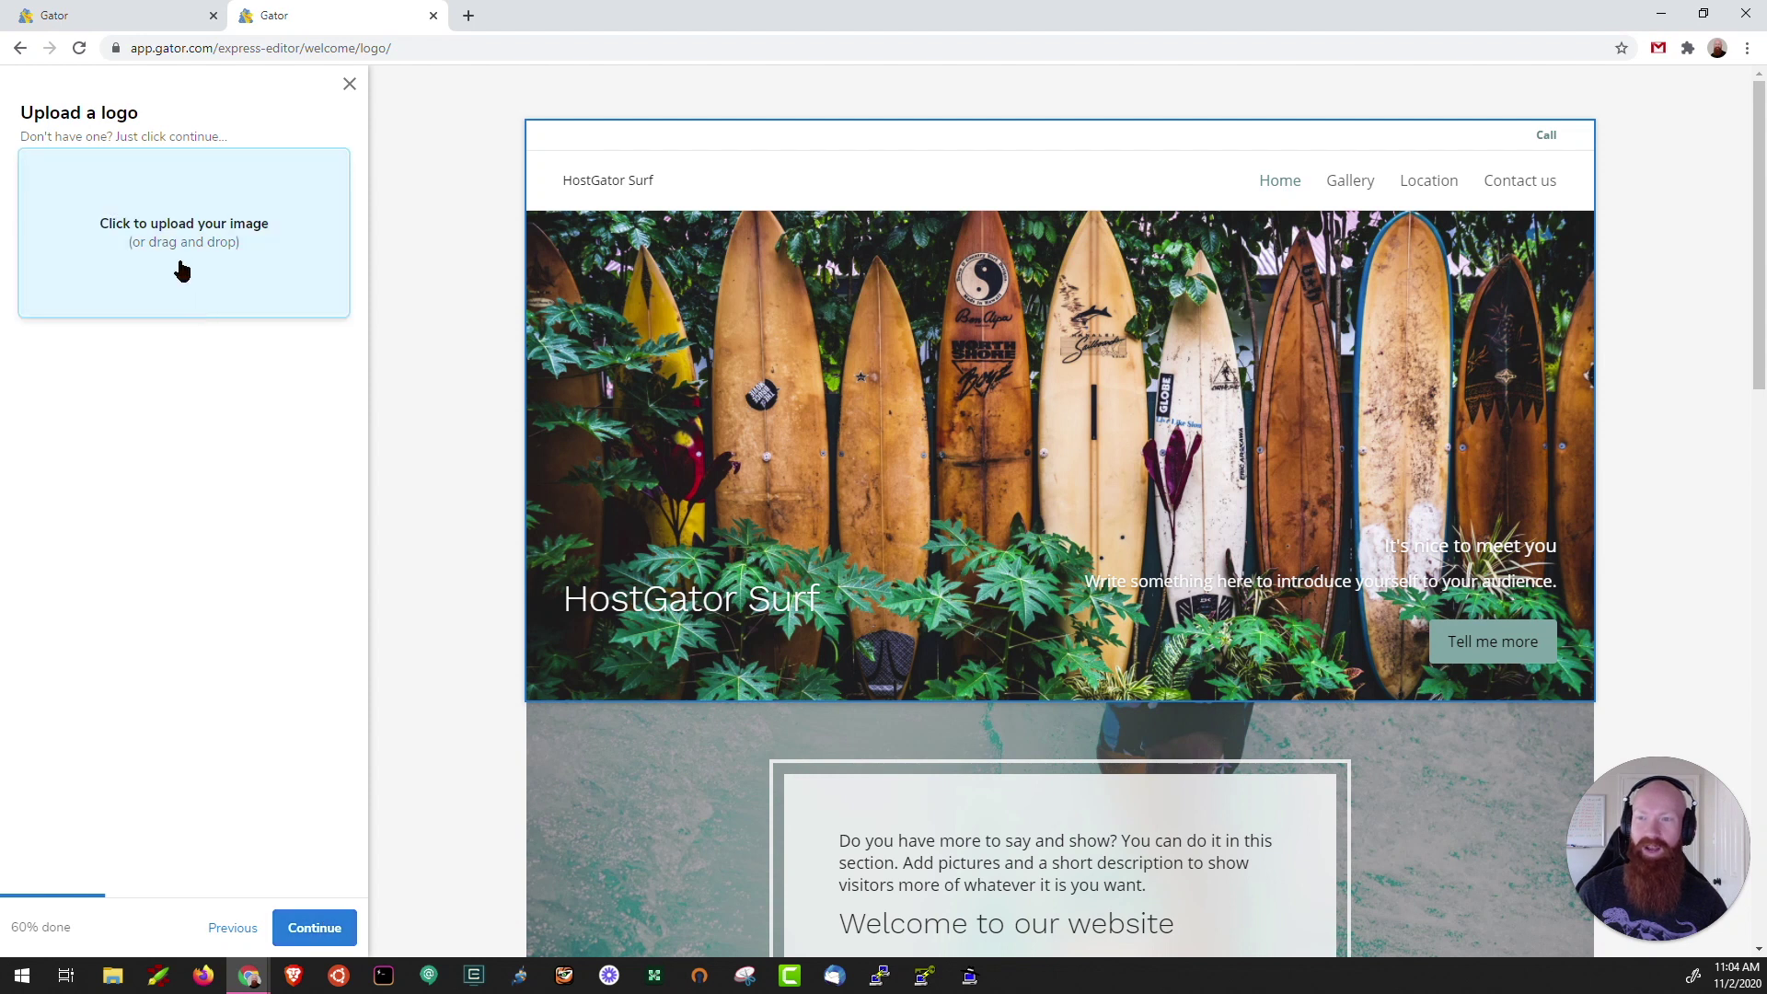
Skip the logo and pick the Goudy Book Letter font pair after comparing other pairs
{"action": "left_click", "coordinate": [329, 929]}
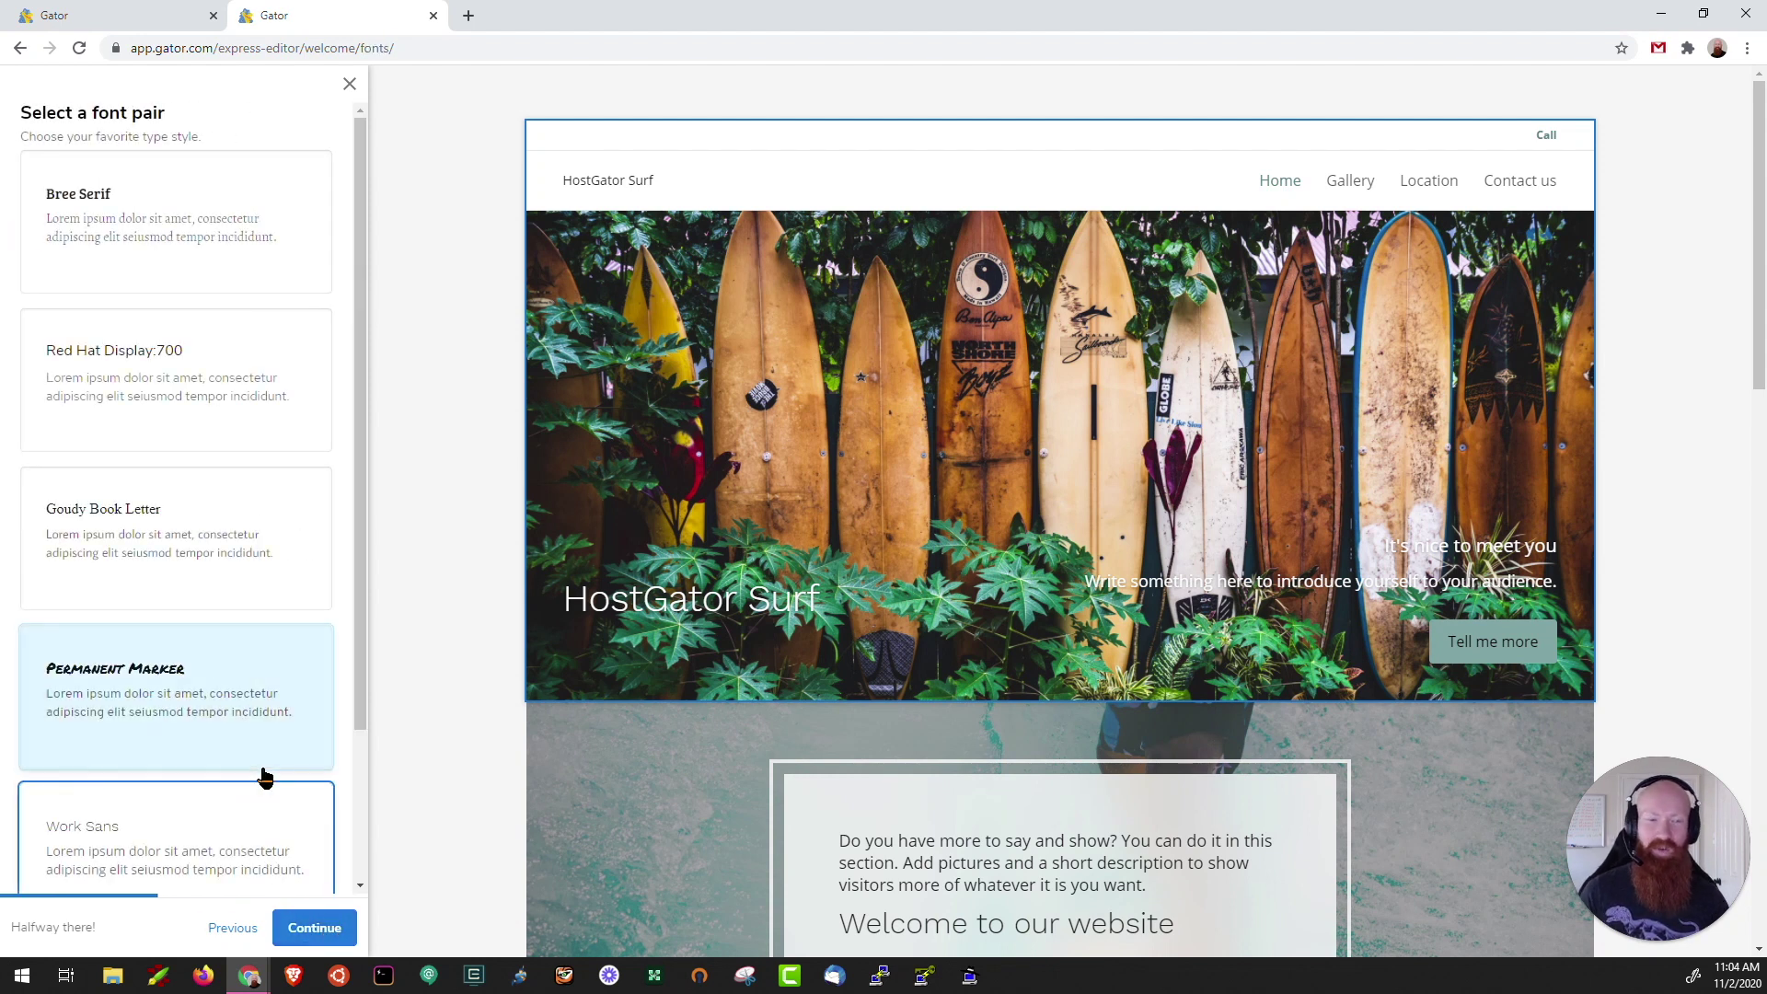
{"action": "left_click", "coordinate": [157, 232]}
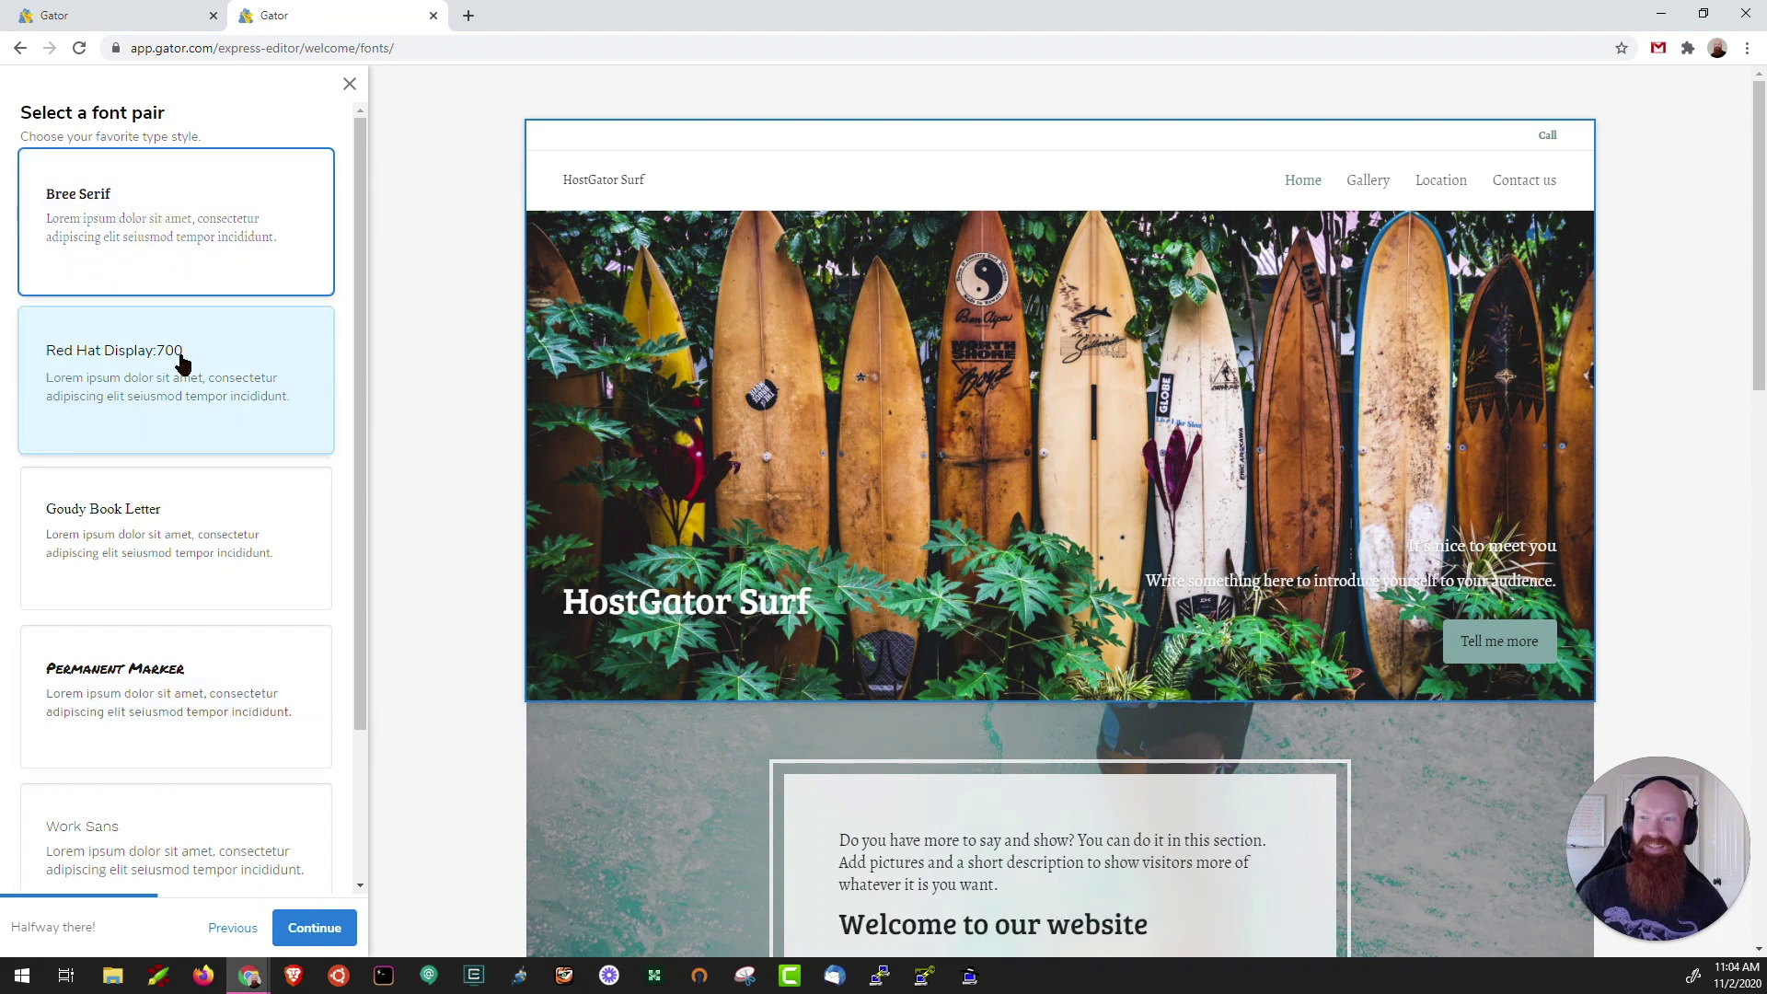
{"action": "left_click", "coordinate": [182, 364]}
{"action": "left_click", "coordinate": [210, 552]}
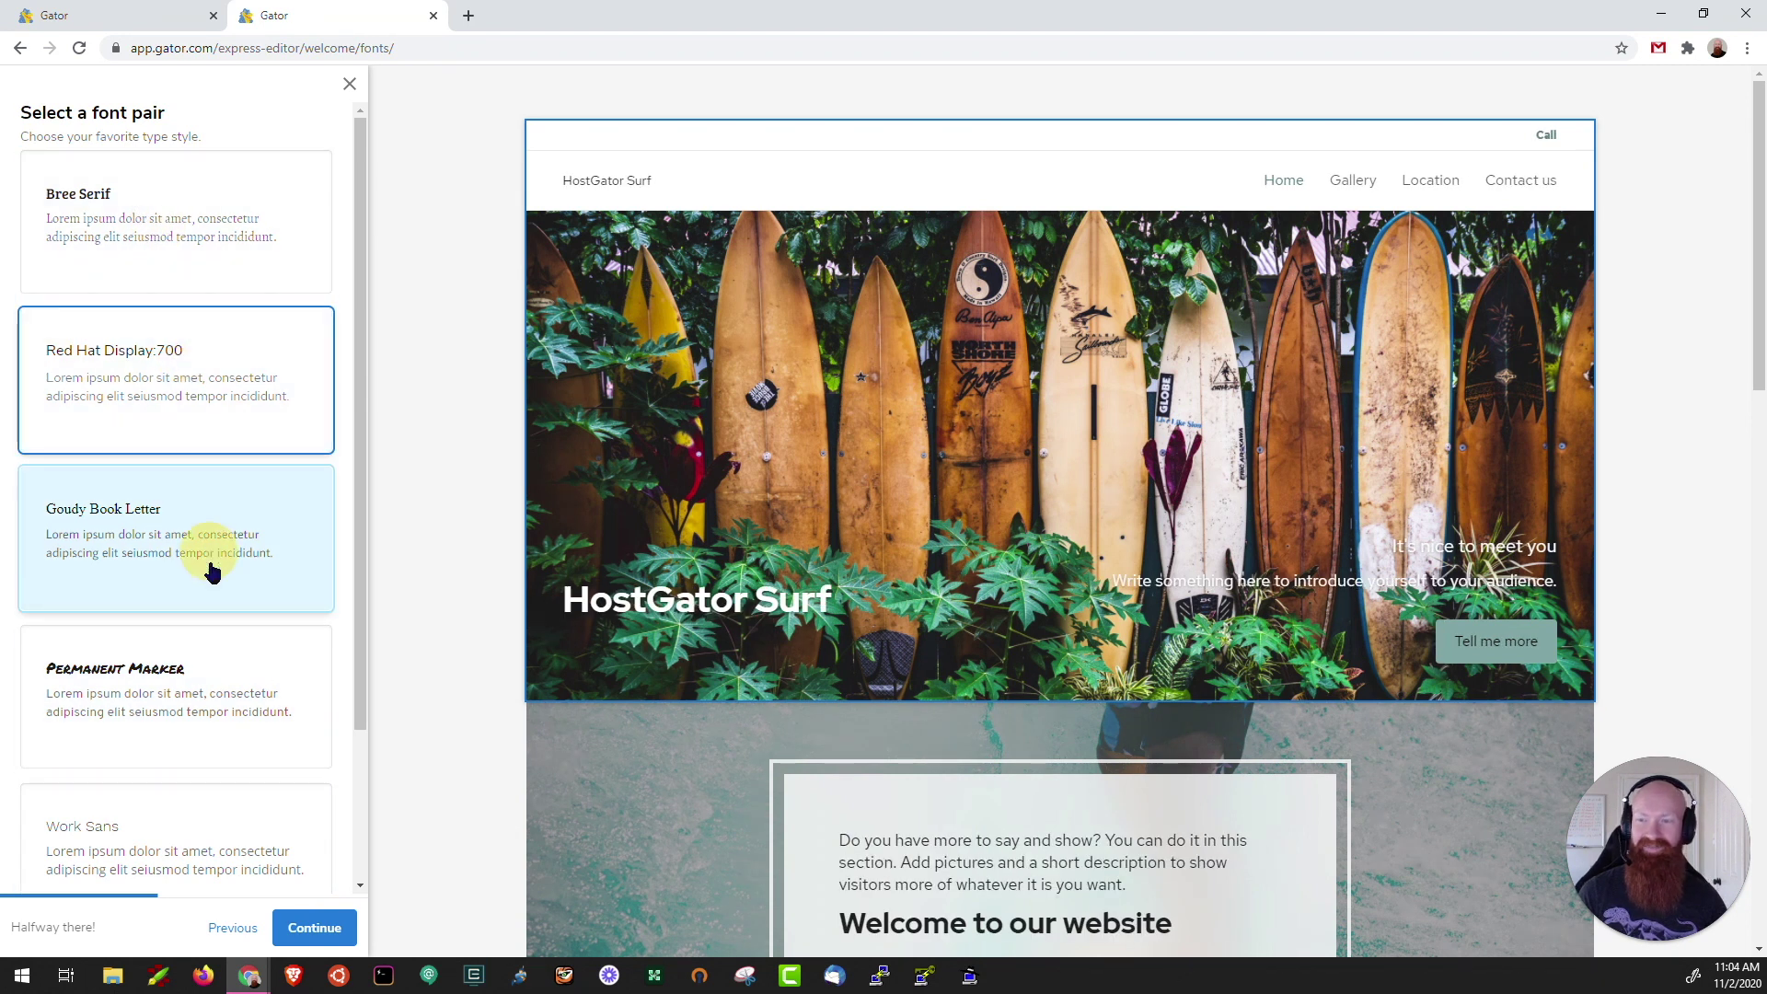
{"action": "left_click", "coordinate": [213, 661]}
{"action": "left_click", "coordinate": [180, 536]}
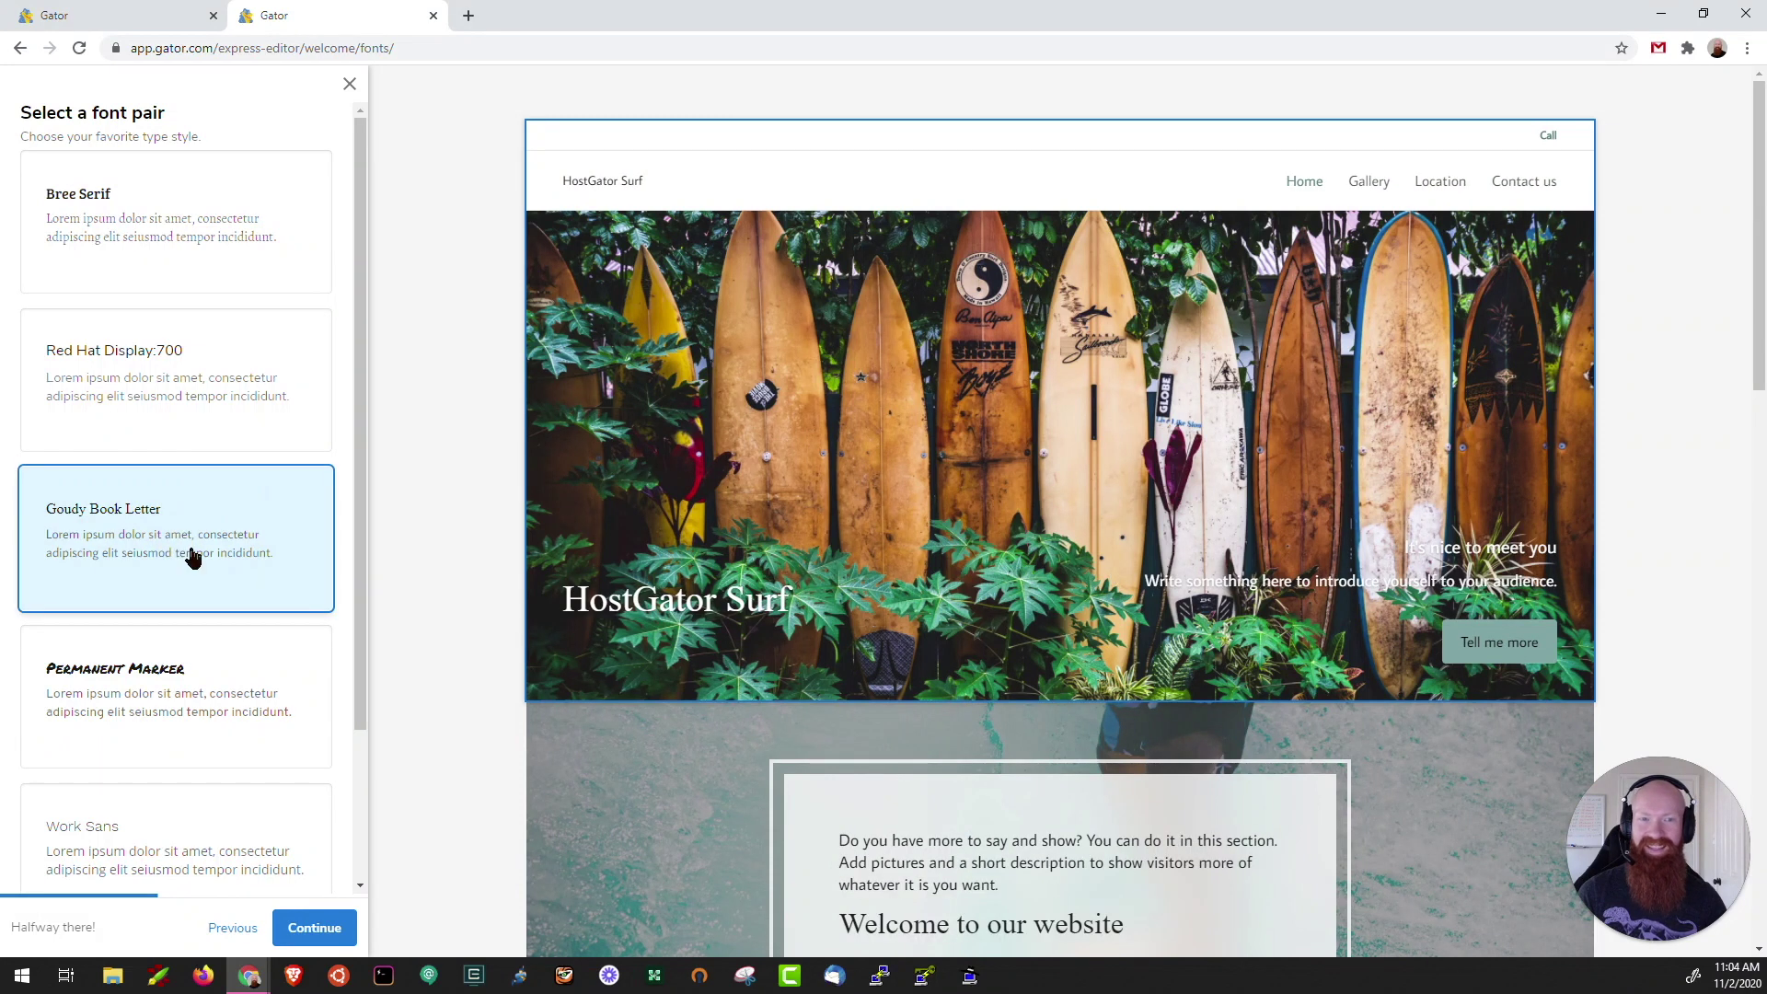
{"action": "left_click", "coordinate": [322, 929]}
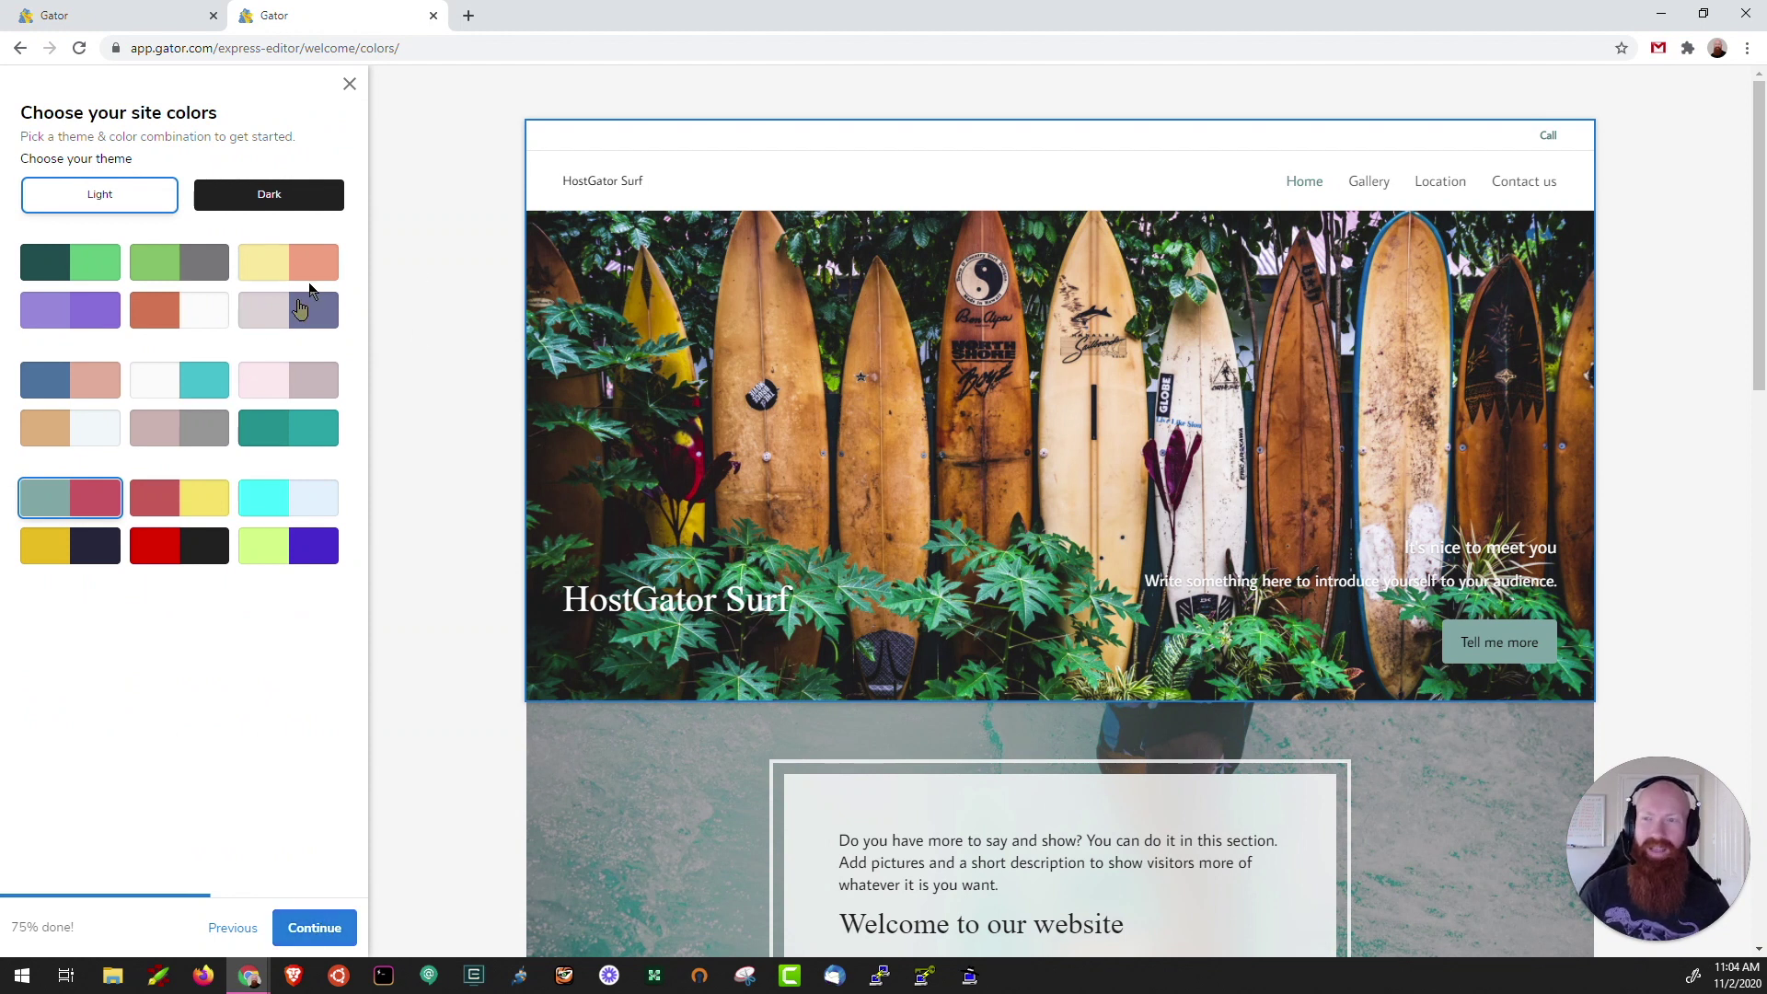
Keep the light colour theme after previewing the dark one
{"action": "left_click", "coordinate": [58, 275]}
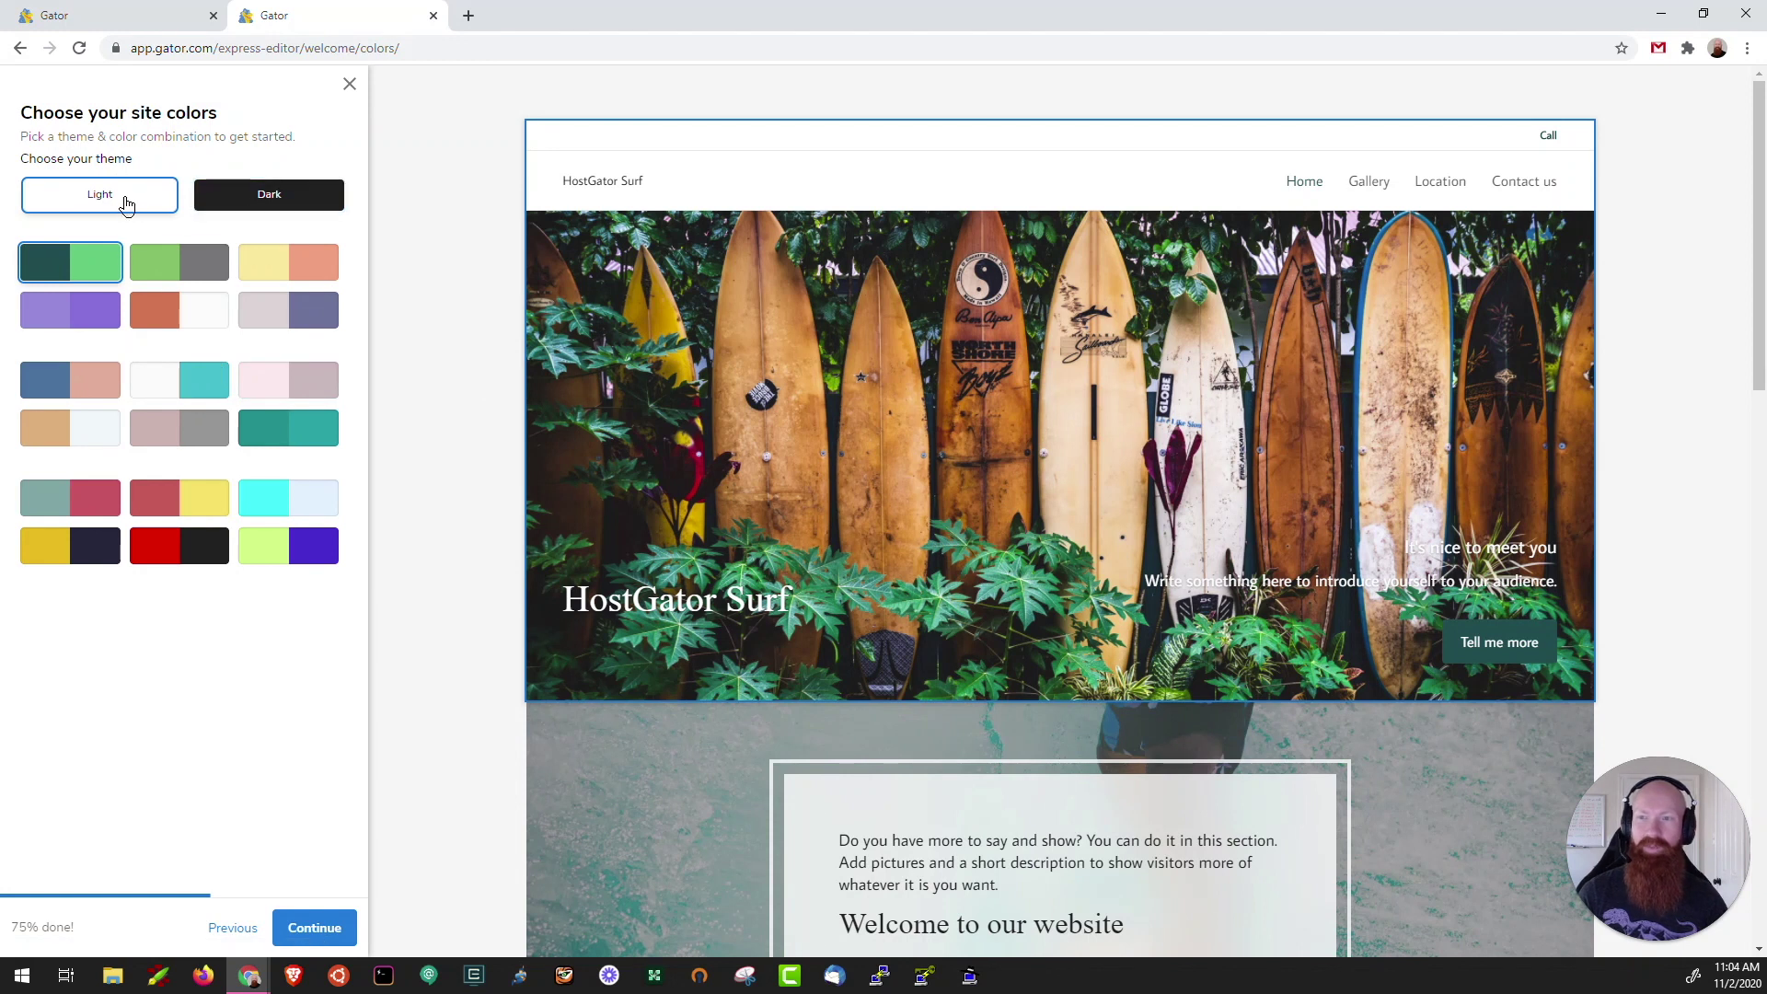
{"action": "left_click", "coordinate": [304, 203]}
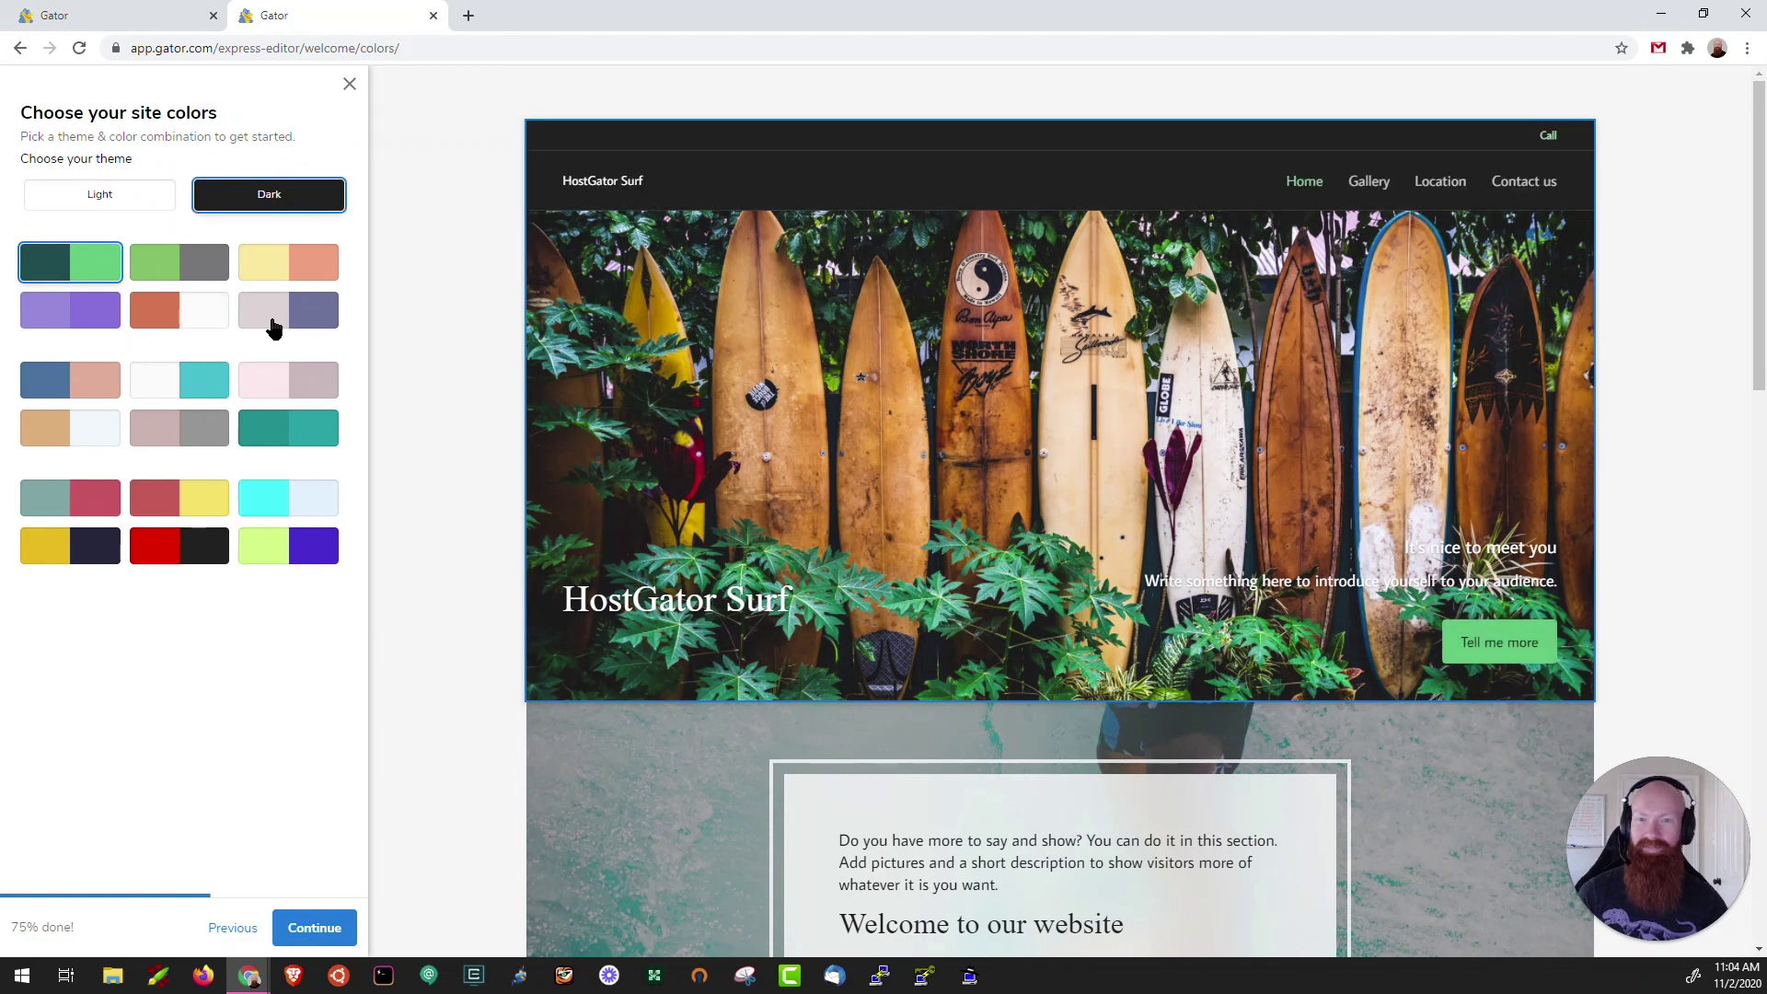
{"action": "left_click", "coordinate": [99, 195]}
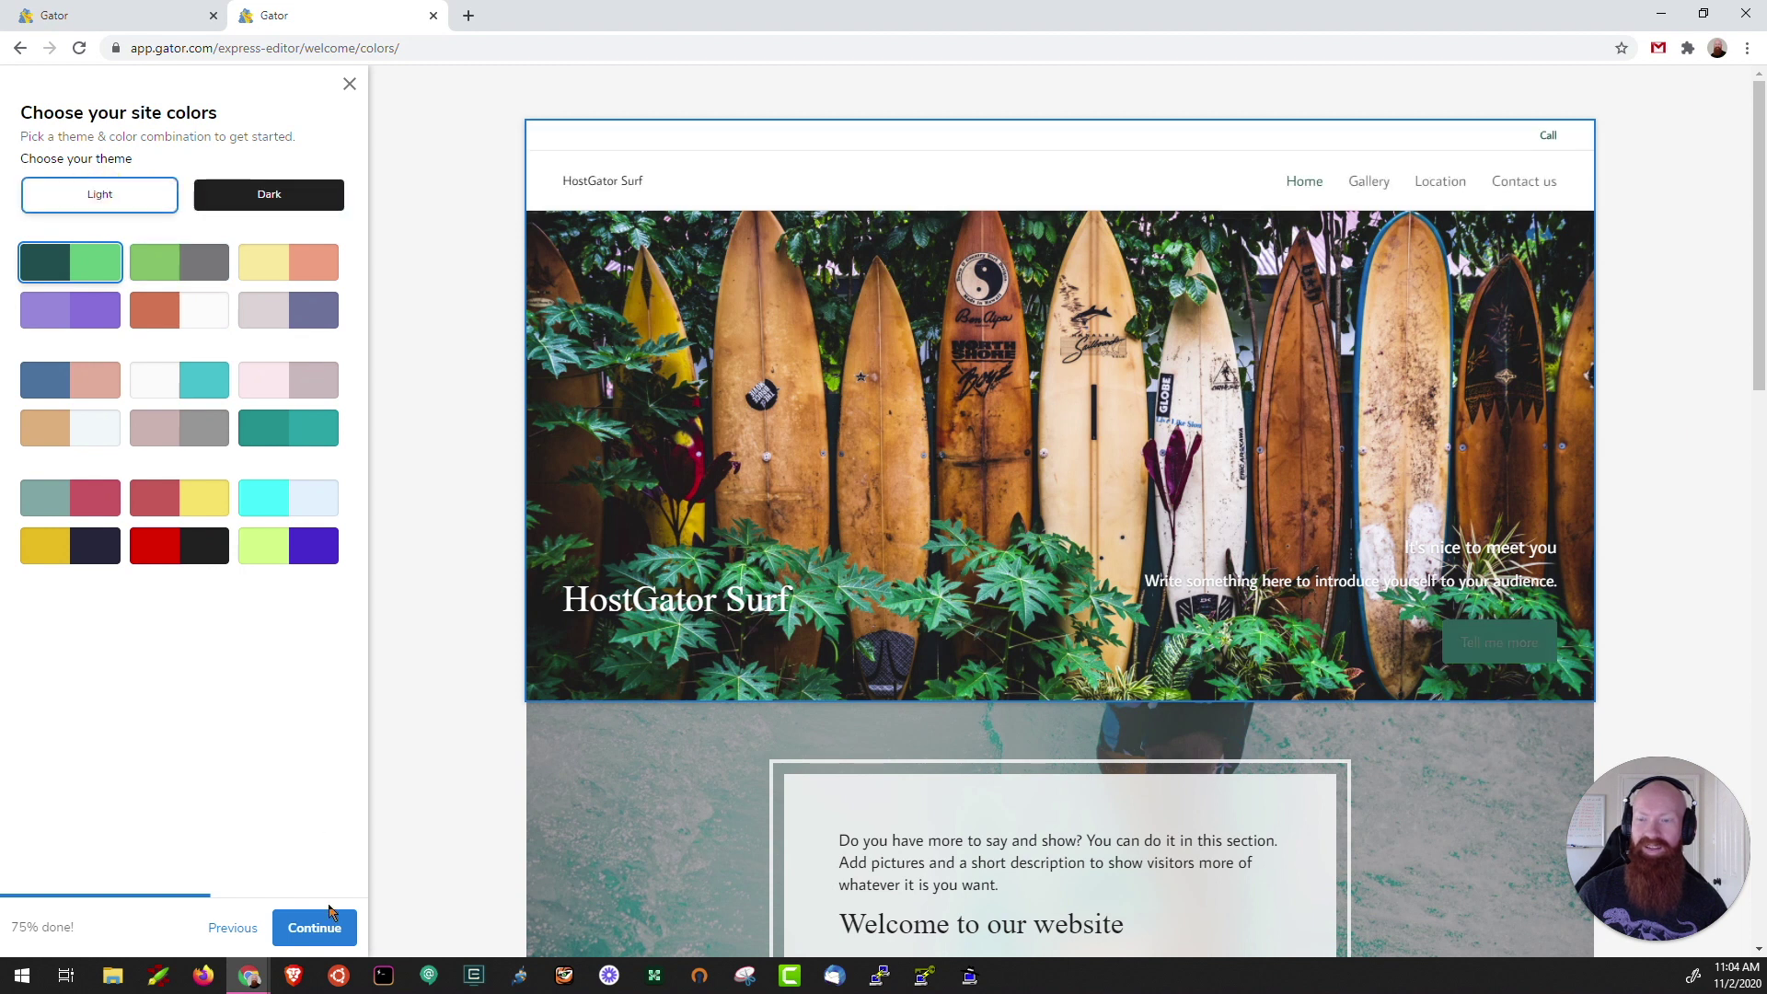
{"action": "left_click", "coordinate": [329, 931]}
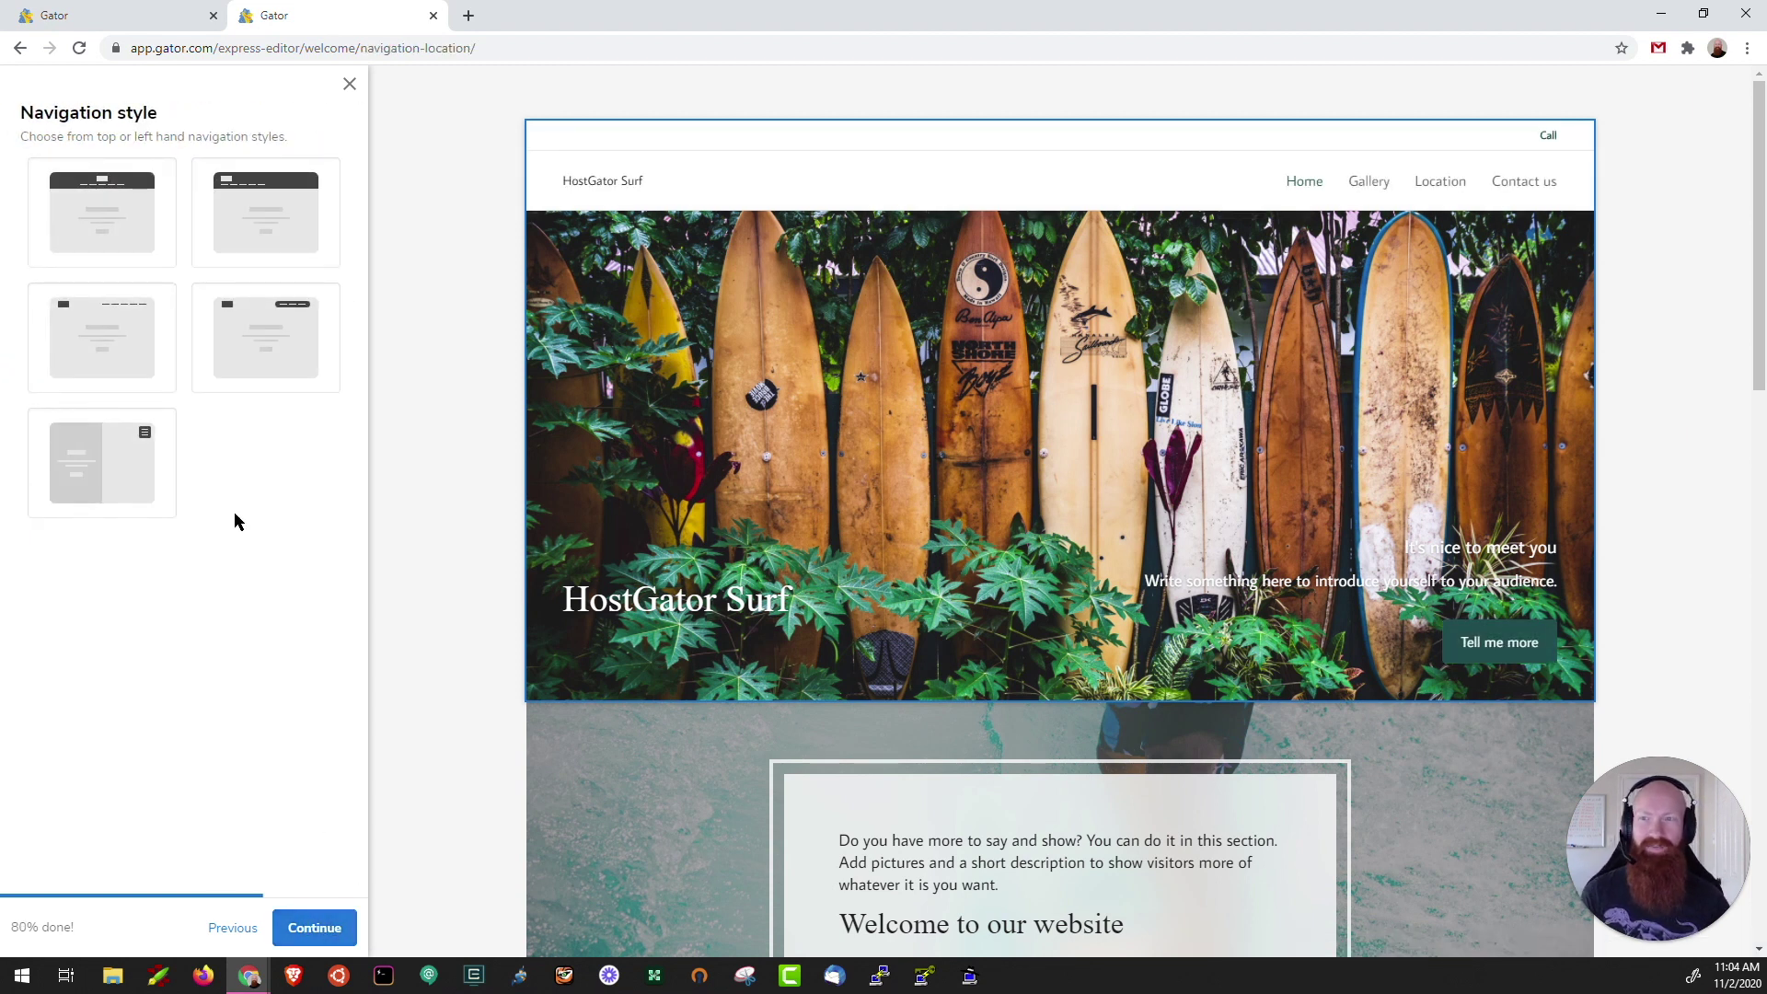
Choose the transparent header with a rounded menu as the navigation style
{"action": "left_click", "coordinate": [85, 236]}
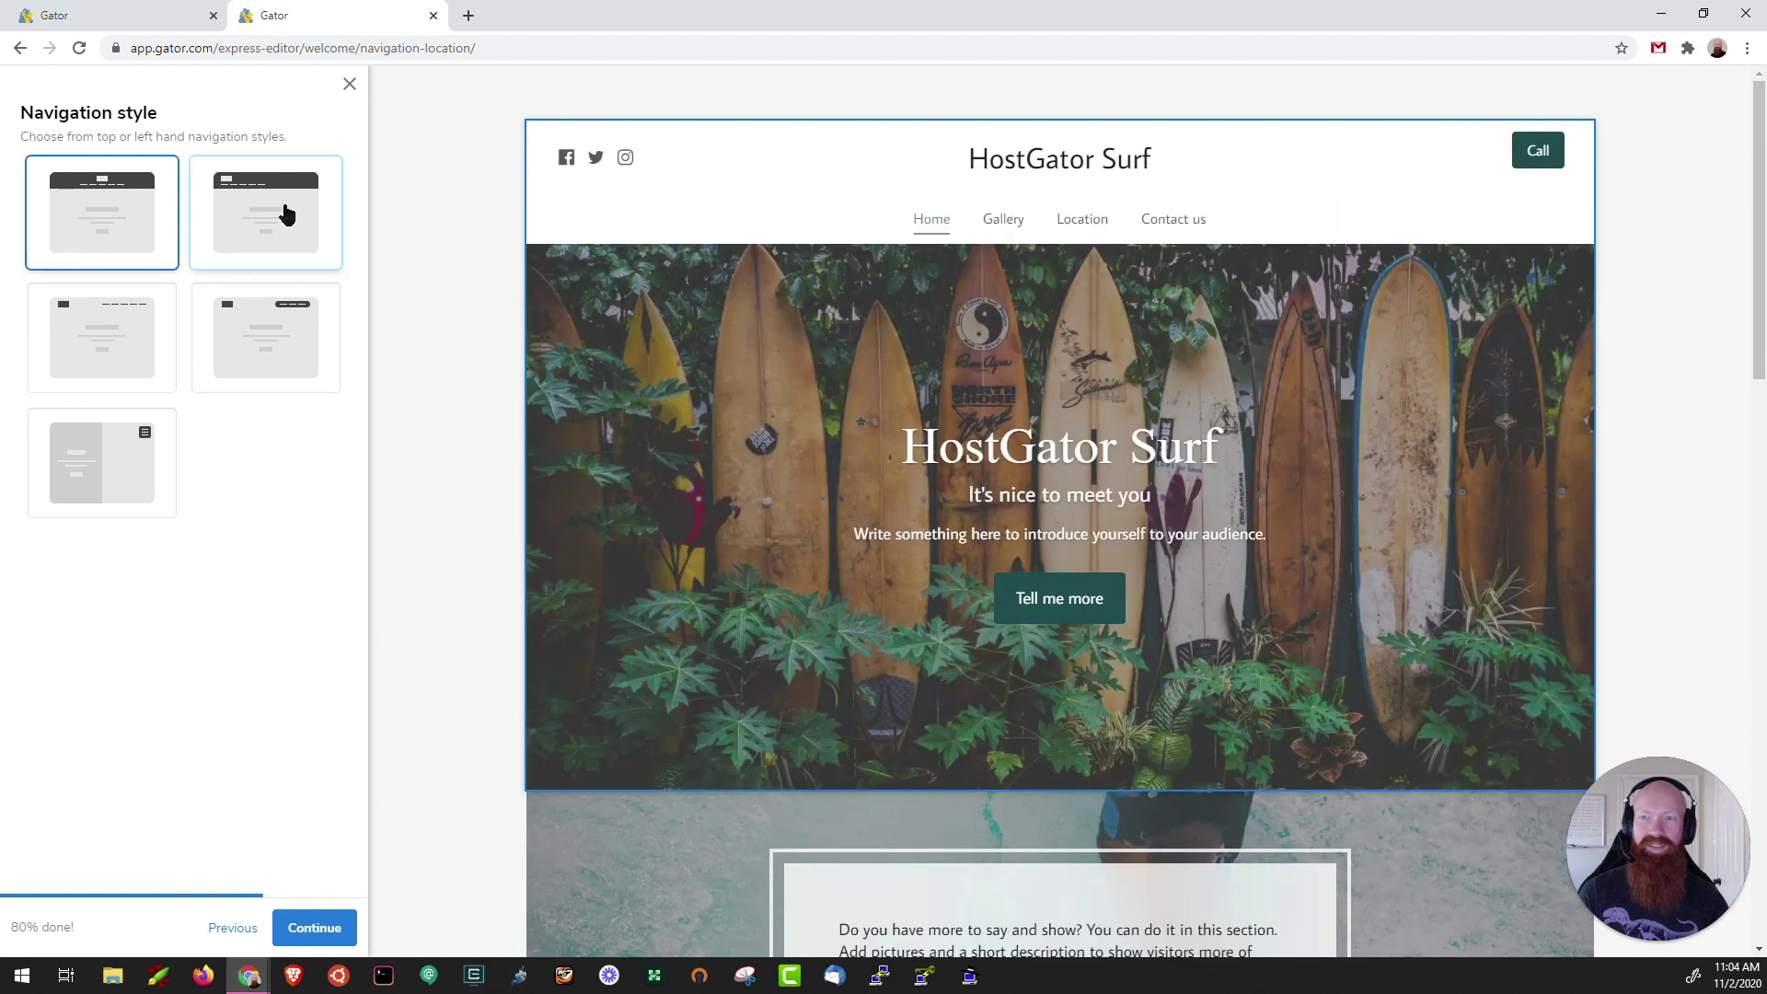
{"action": "left_click", "coordinate": [285, 213]}
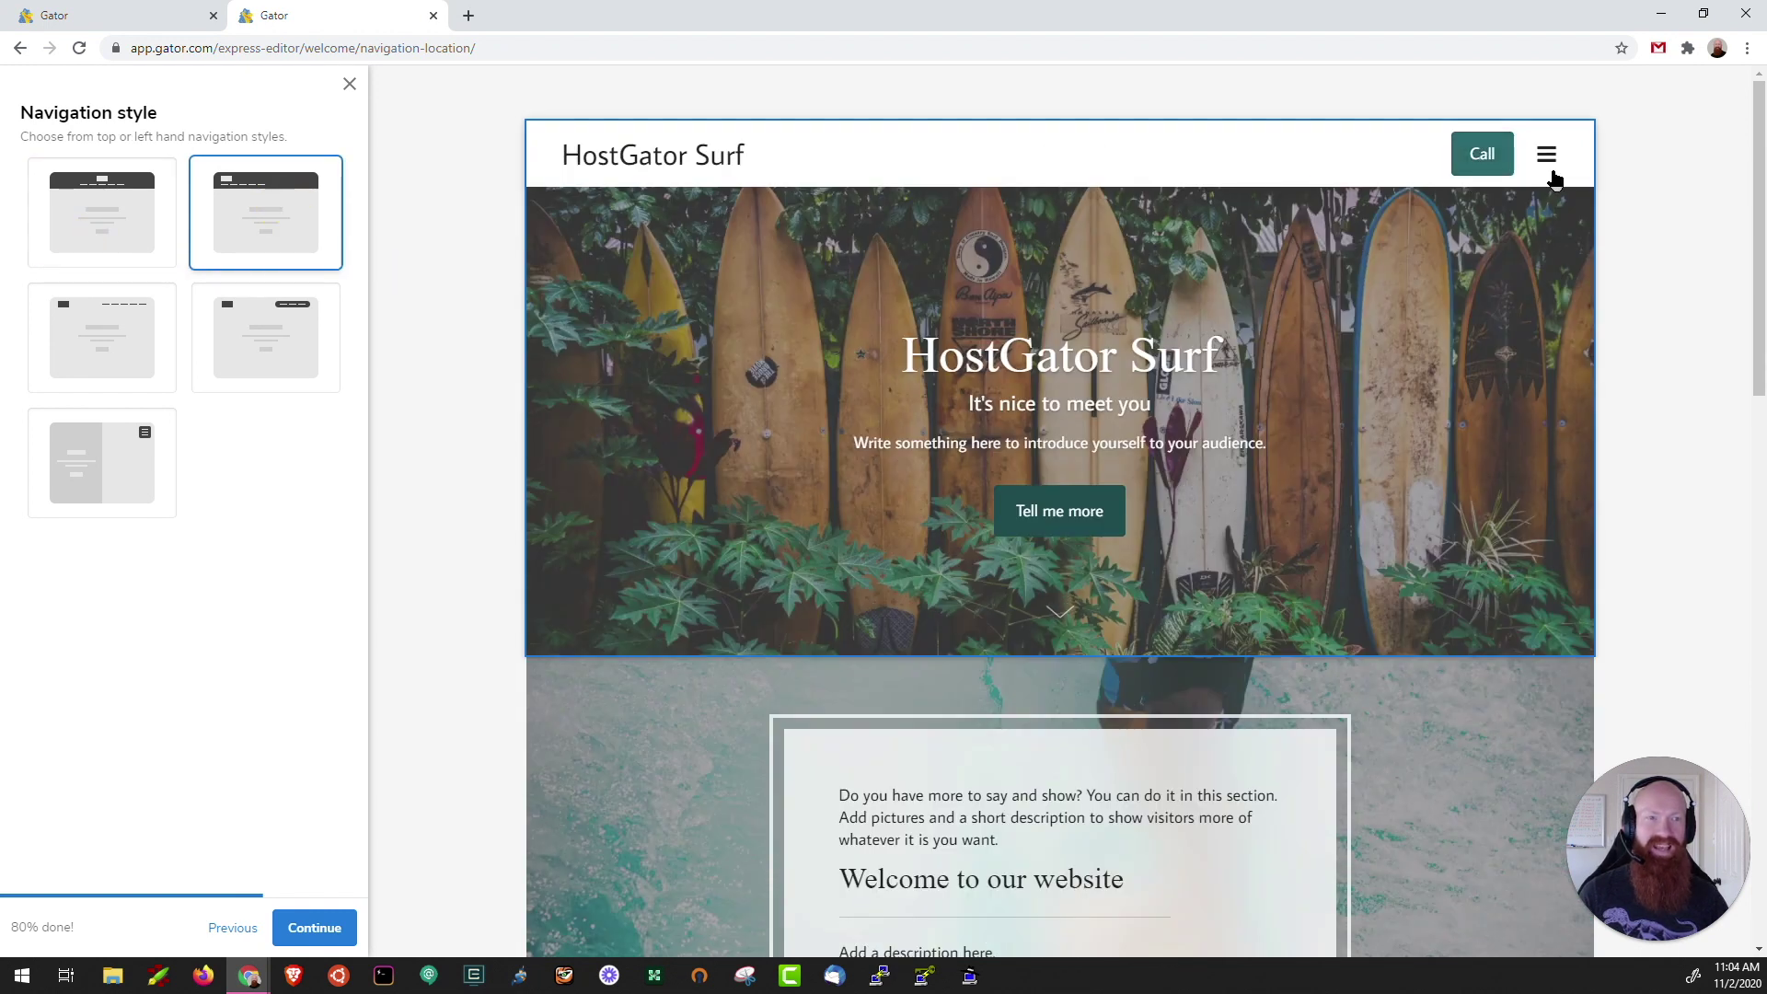
{"action": "left_click", "coordinate": [269, 333]}
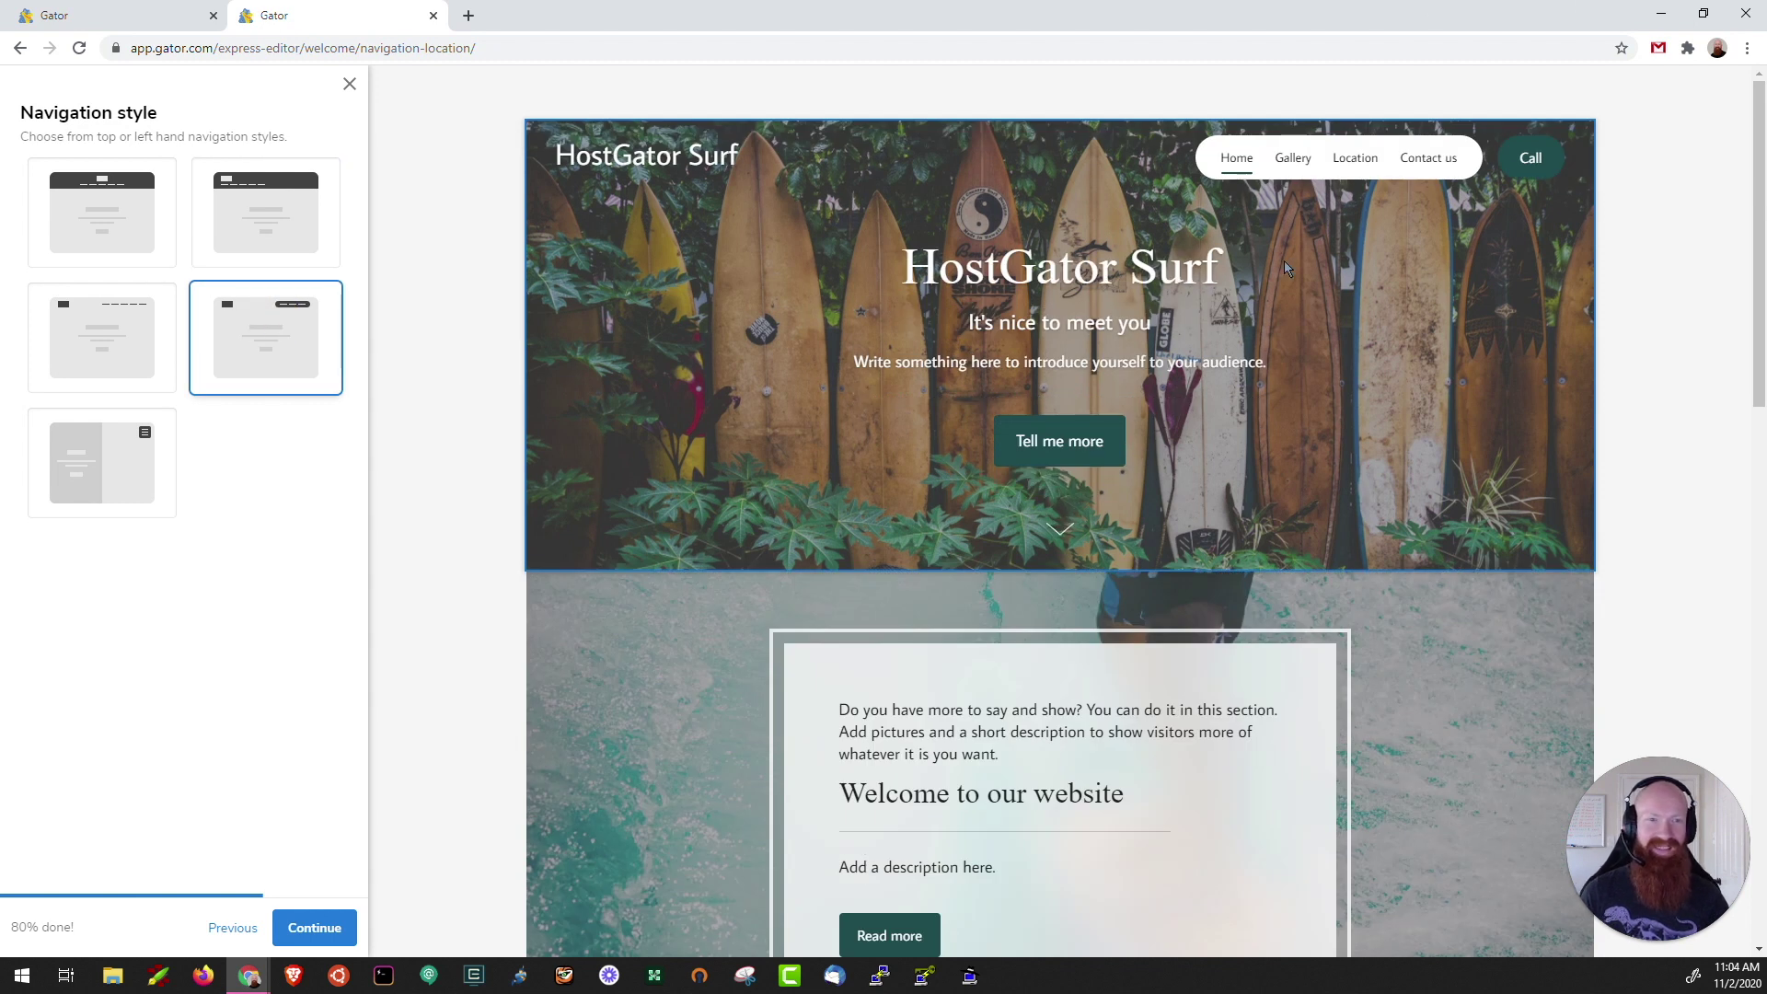
{"action": "left_click", "coordinate": [322, 929]}
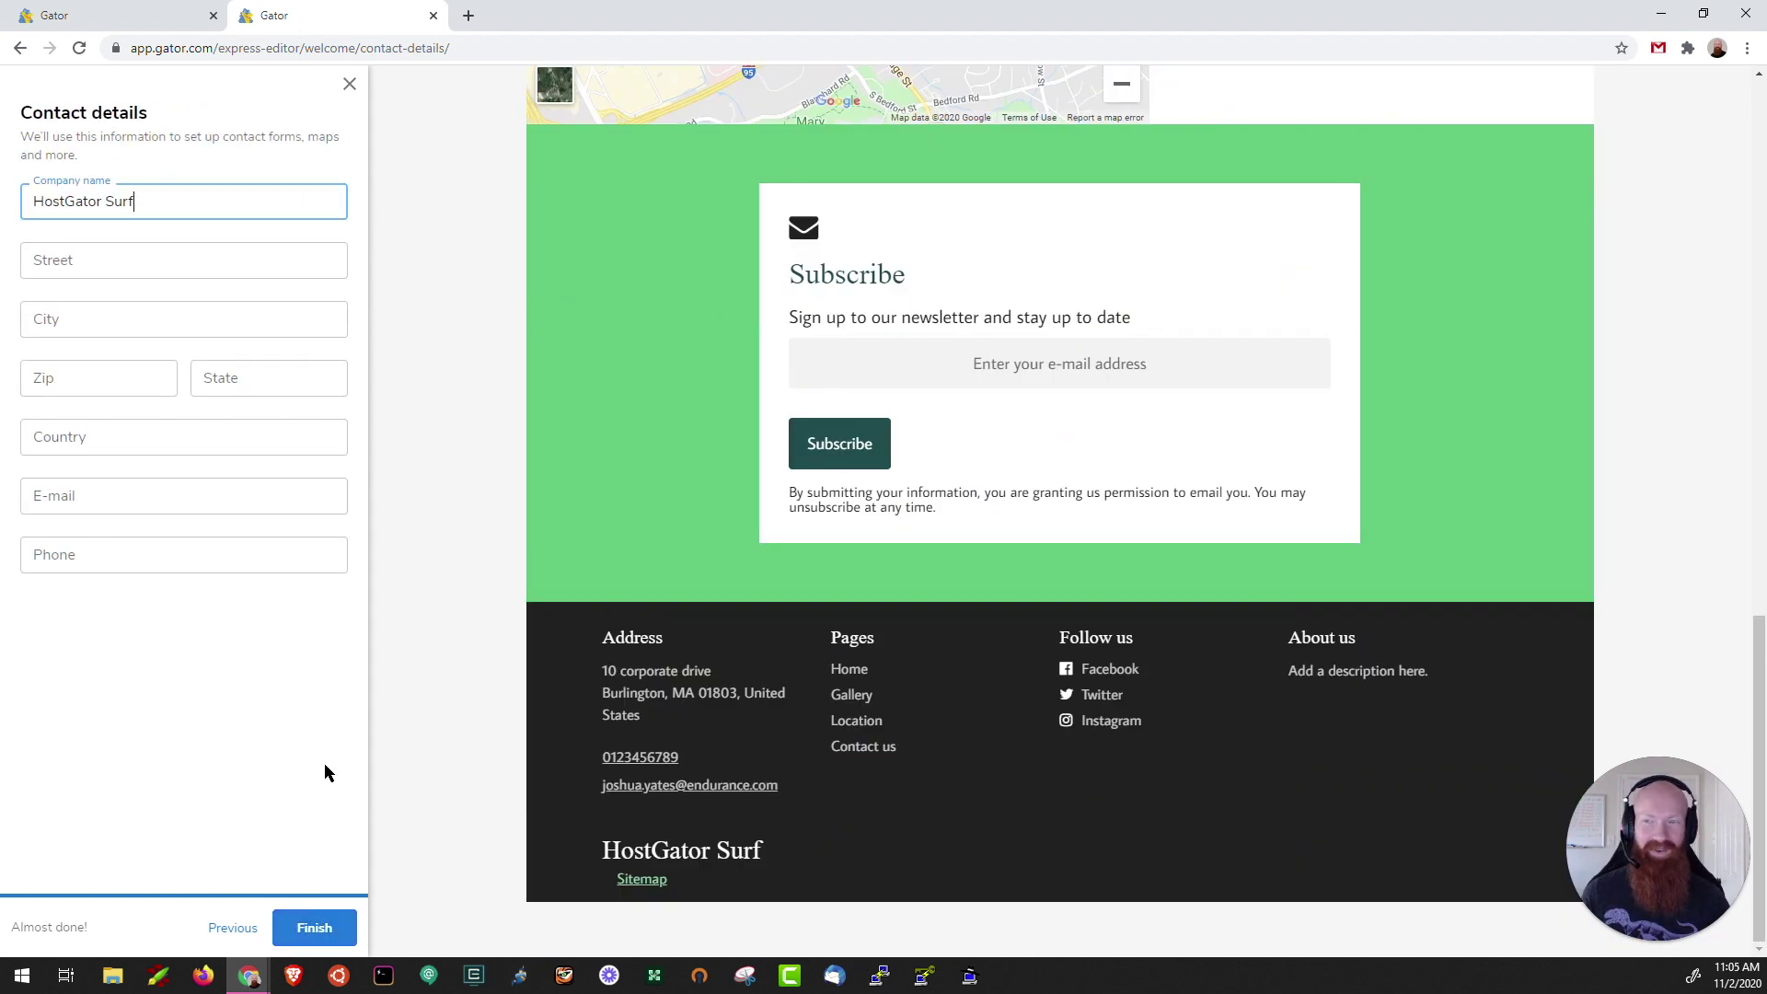
Accept 'HostGator Surf' as the company name and finish setup
{"action": "left_click", "coordinate": [318, 928]}
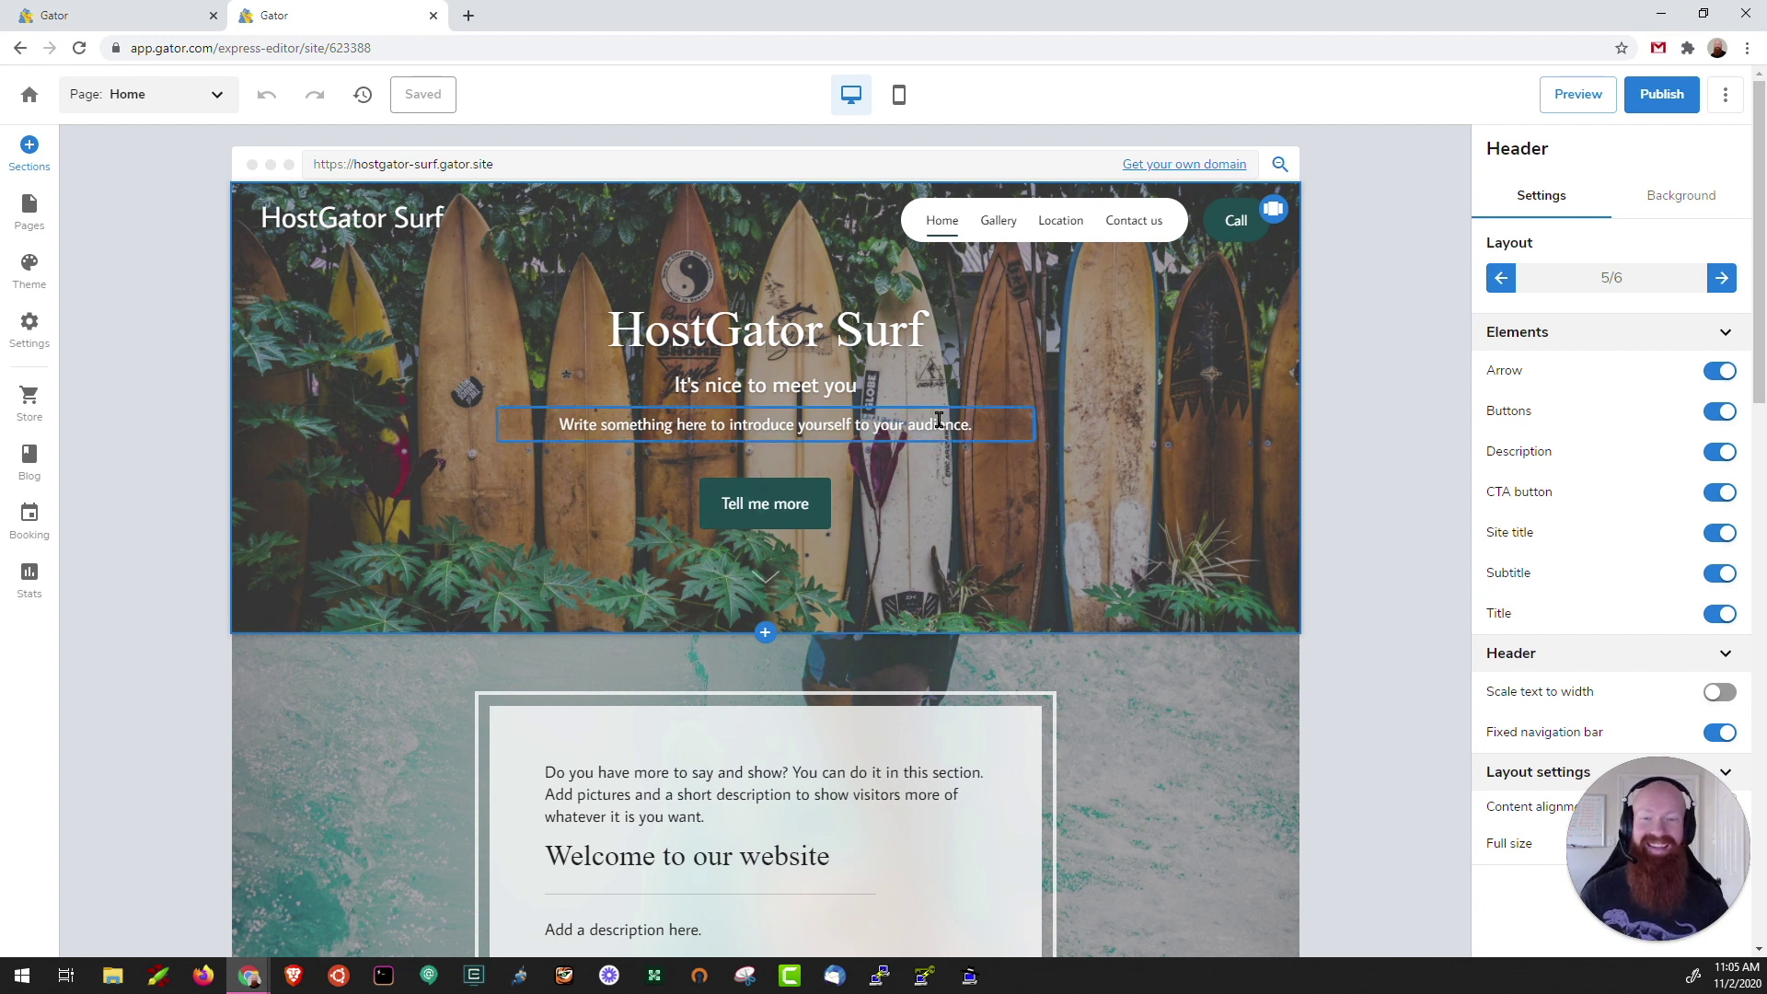
Replace the 'Welcome to our website' heading text with 'Hello YouTube!'
{"action": "scroll", "coordinate": [921, 387], "scroll_direction": "down", "scroll_amount": 1}
{"action": "scroll", "coordinate": [828, 350], "scroll_direction": "up", "scroll_amount": 1}
{"action": "left_click", "coordinate": [801, 326]}
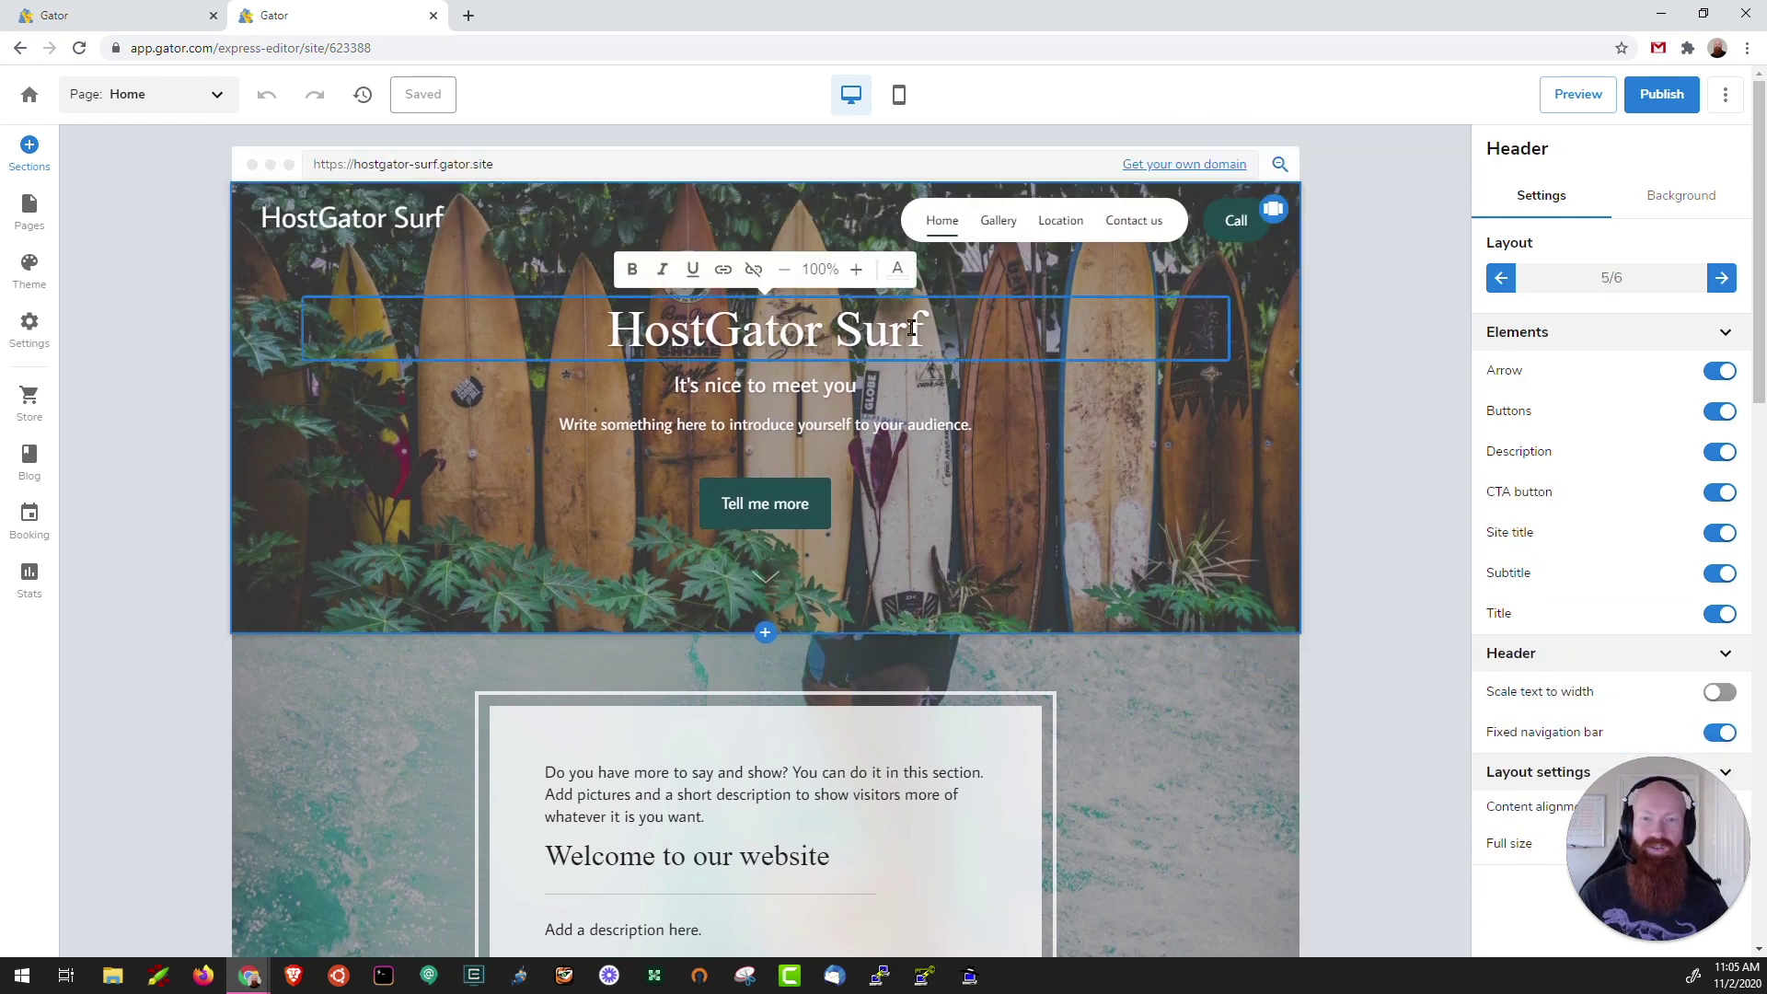
{"action": "left_click", "coordinate": [798, 860]}
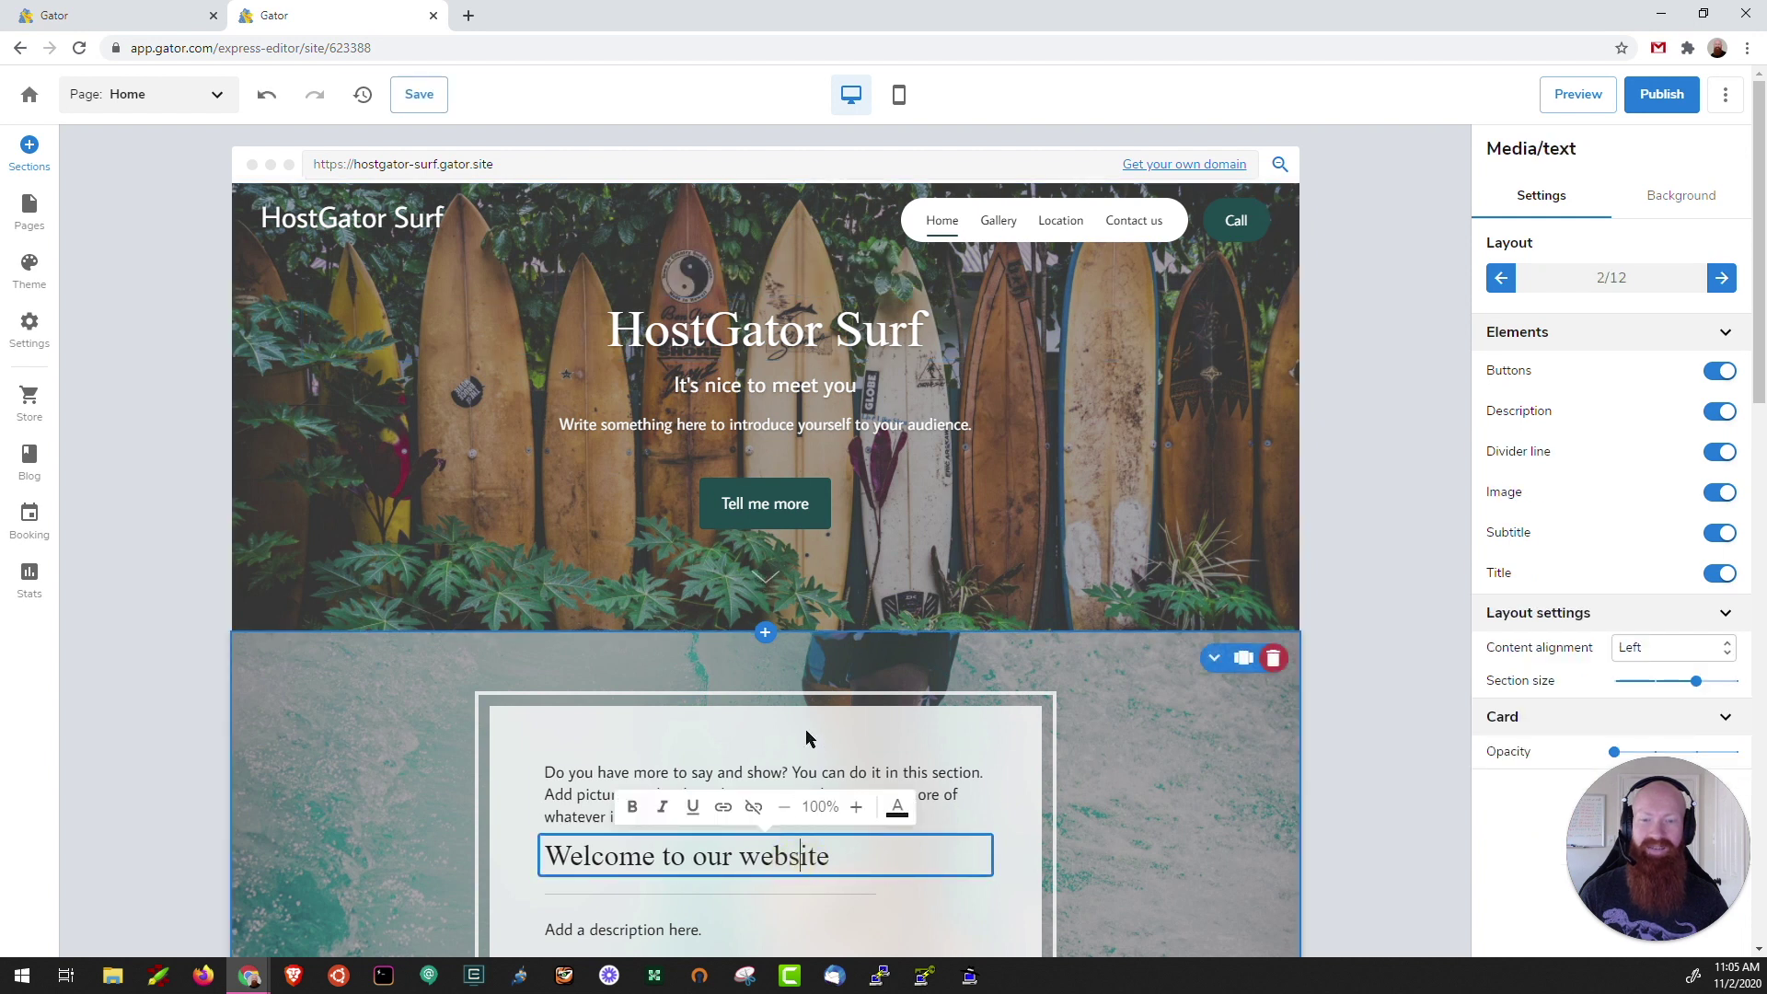
{"action": "scroll", "coordinate": [805, 729], "scroll_direction": "down", "scroll_amount": 3}
{"action": "triple_click", "coordinate": [845, 571]}
{"action": "key", "text": "BackSpace"}
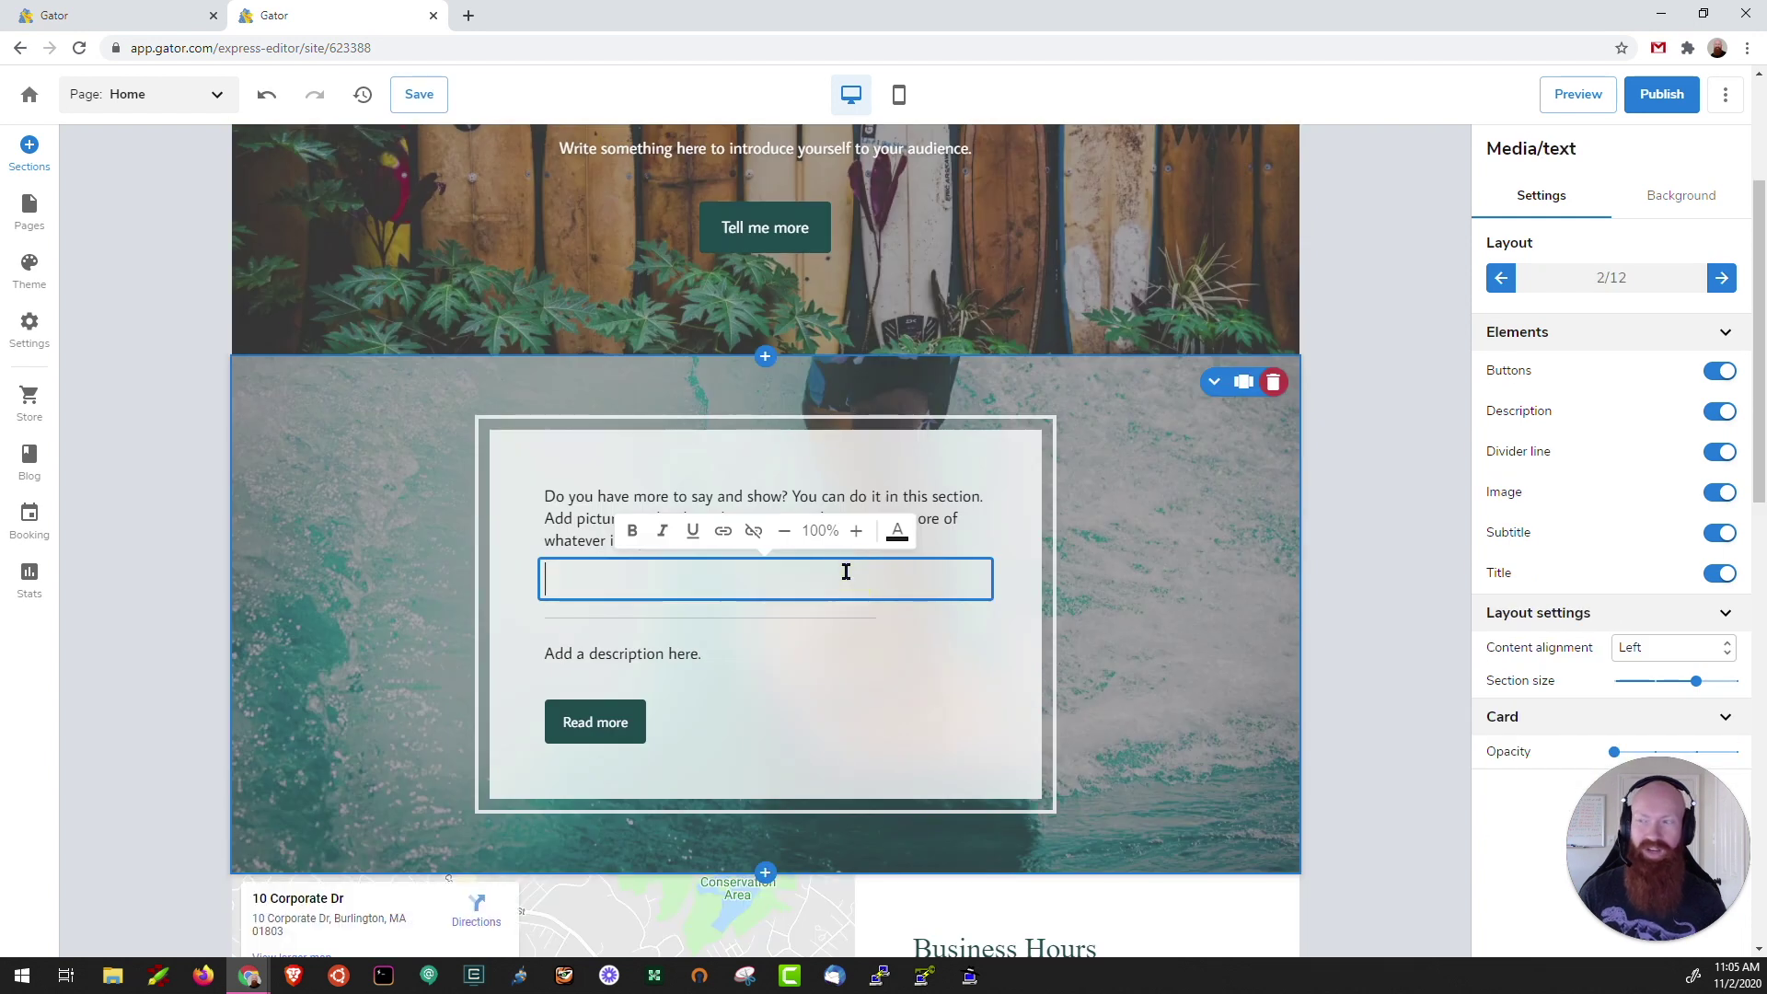
{"action": "type", "text": "Helo"}
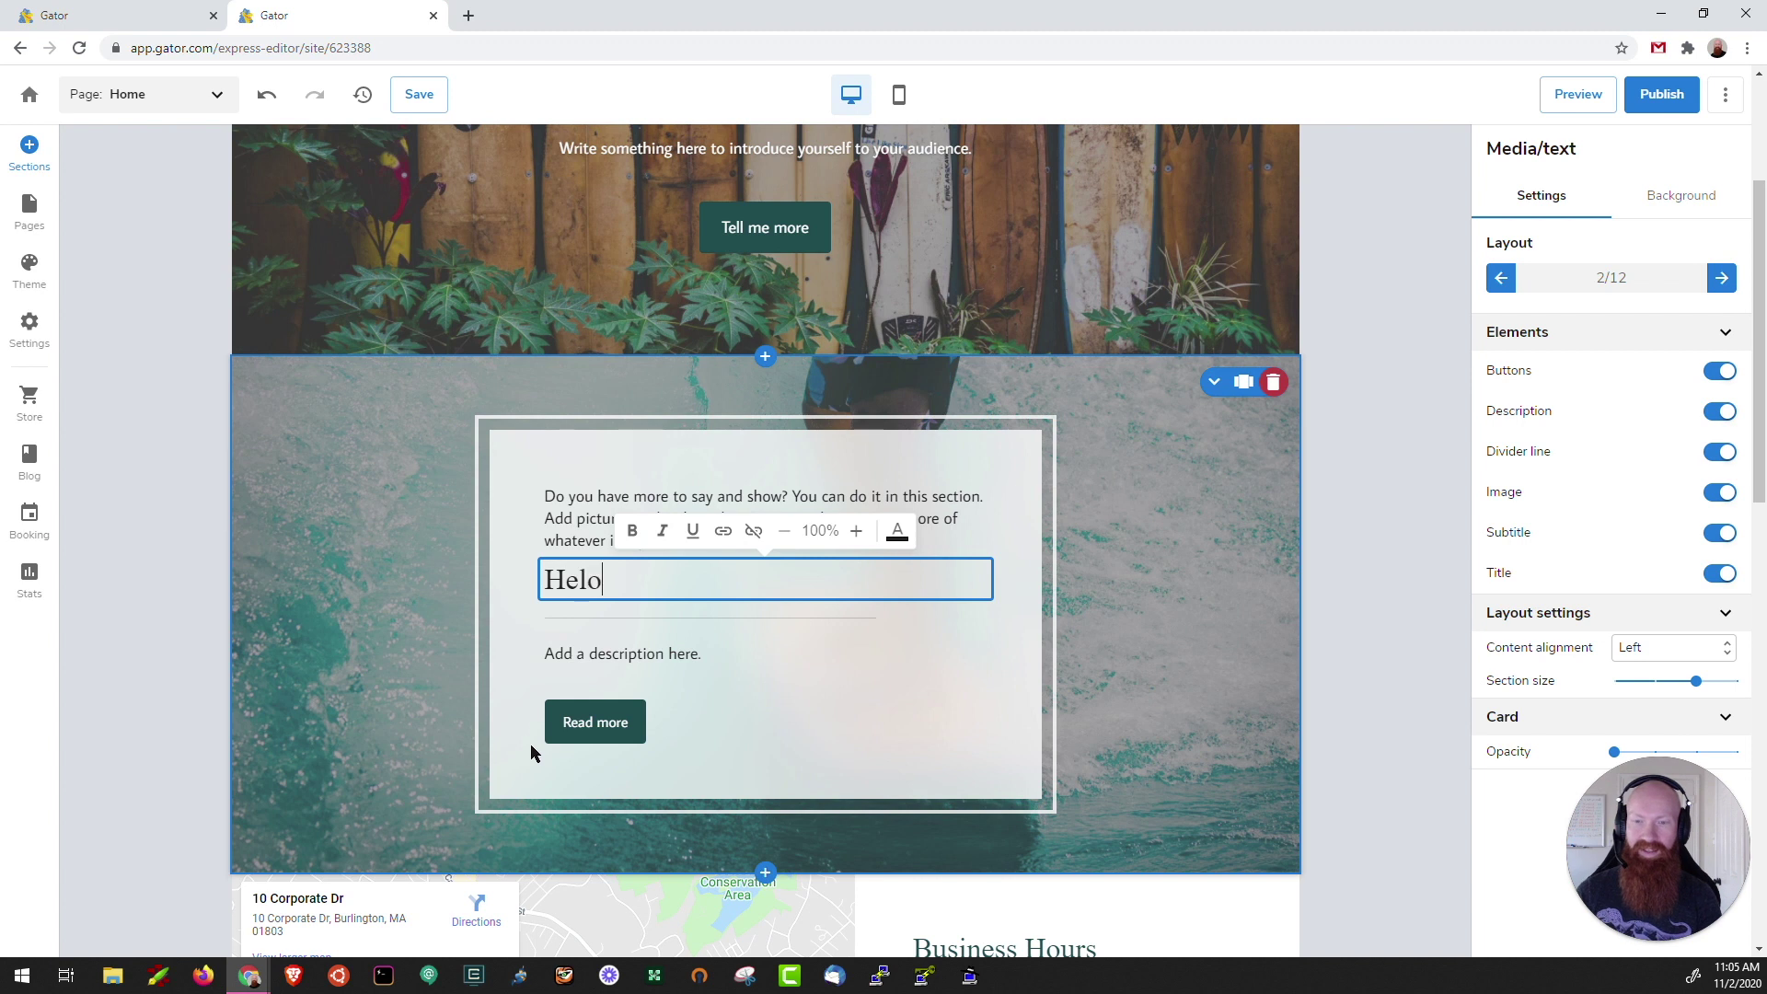
{"action": "key", "text": "BackSpace"}
{"action": "type", "text": "lo YouTube!"}
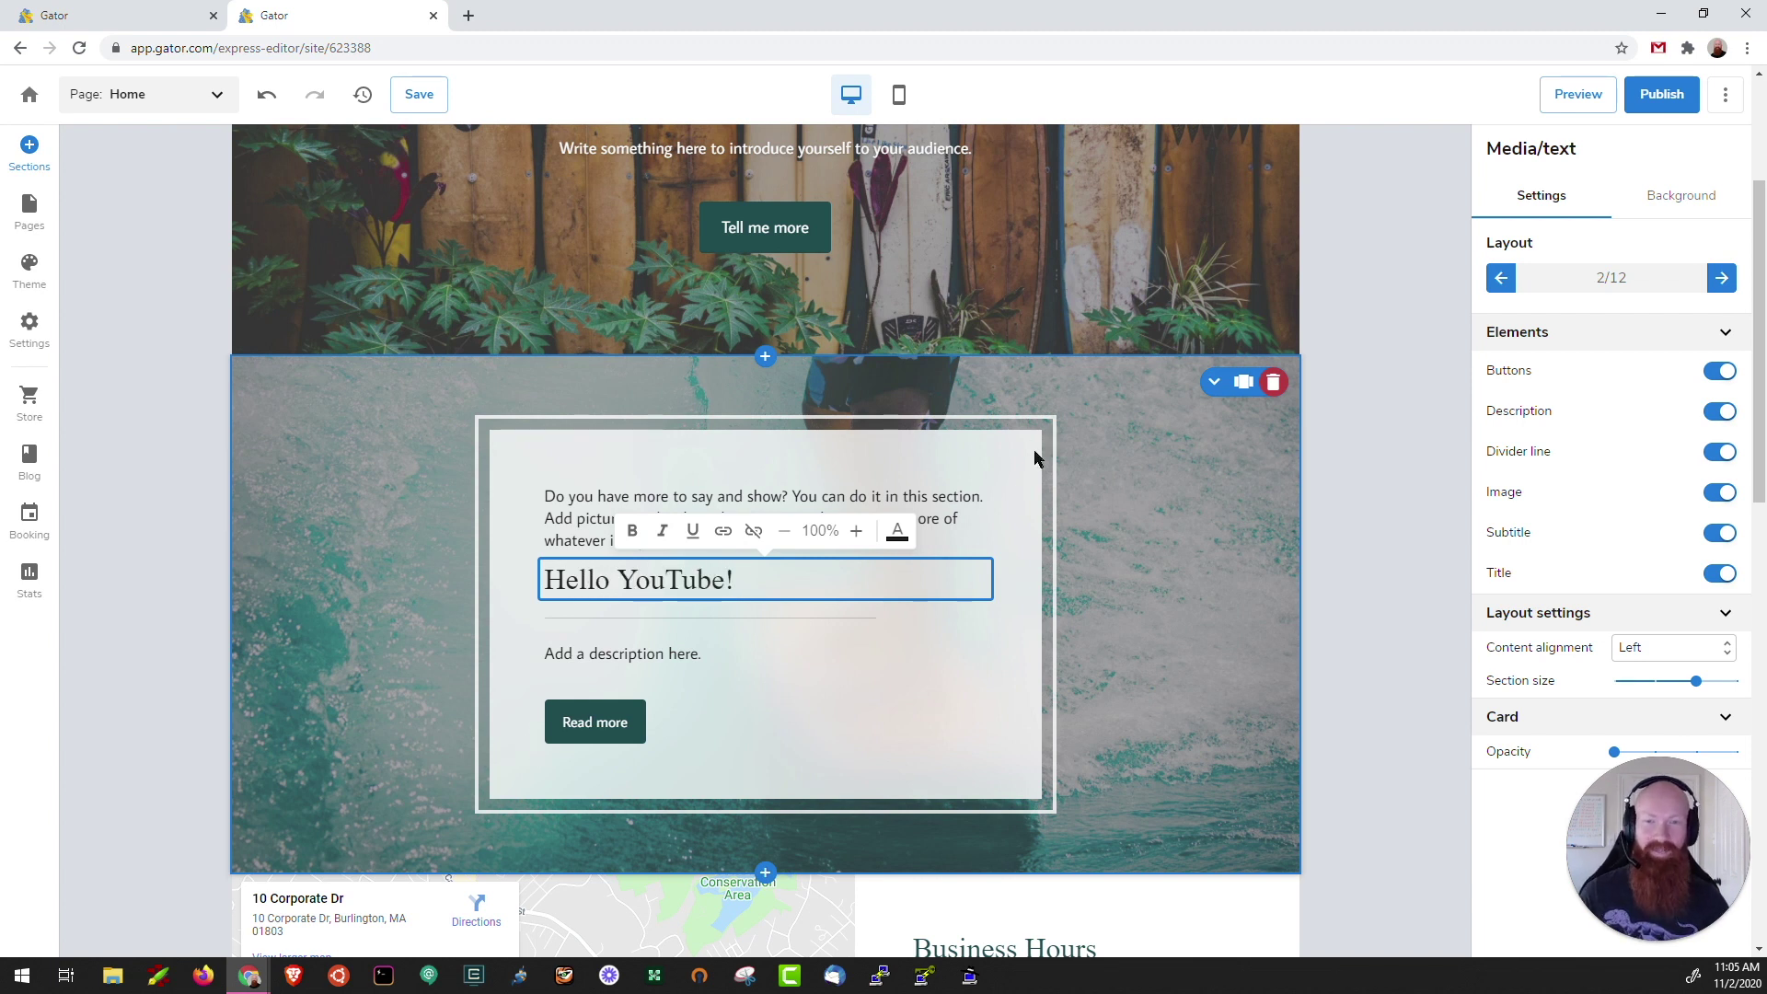
{"action": "scroll", "coordinate": [1117, 561], "scroll_direction": "up", "scroll_amount": 3}
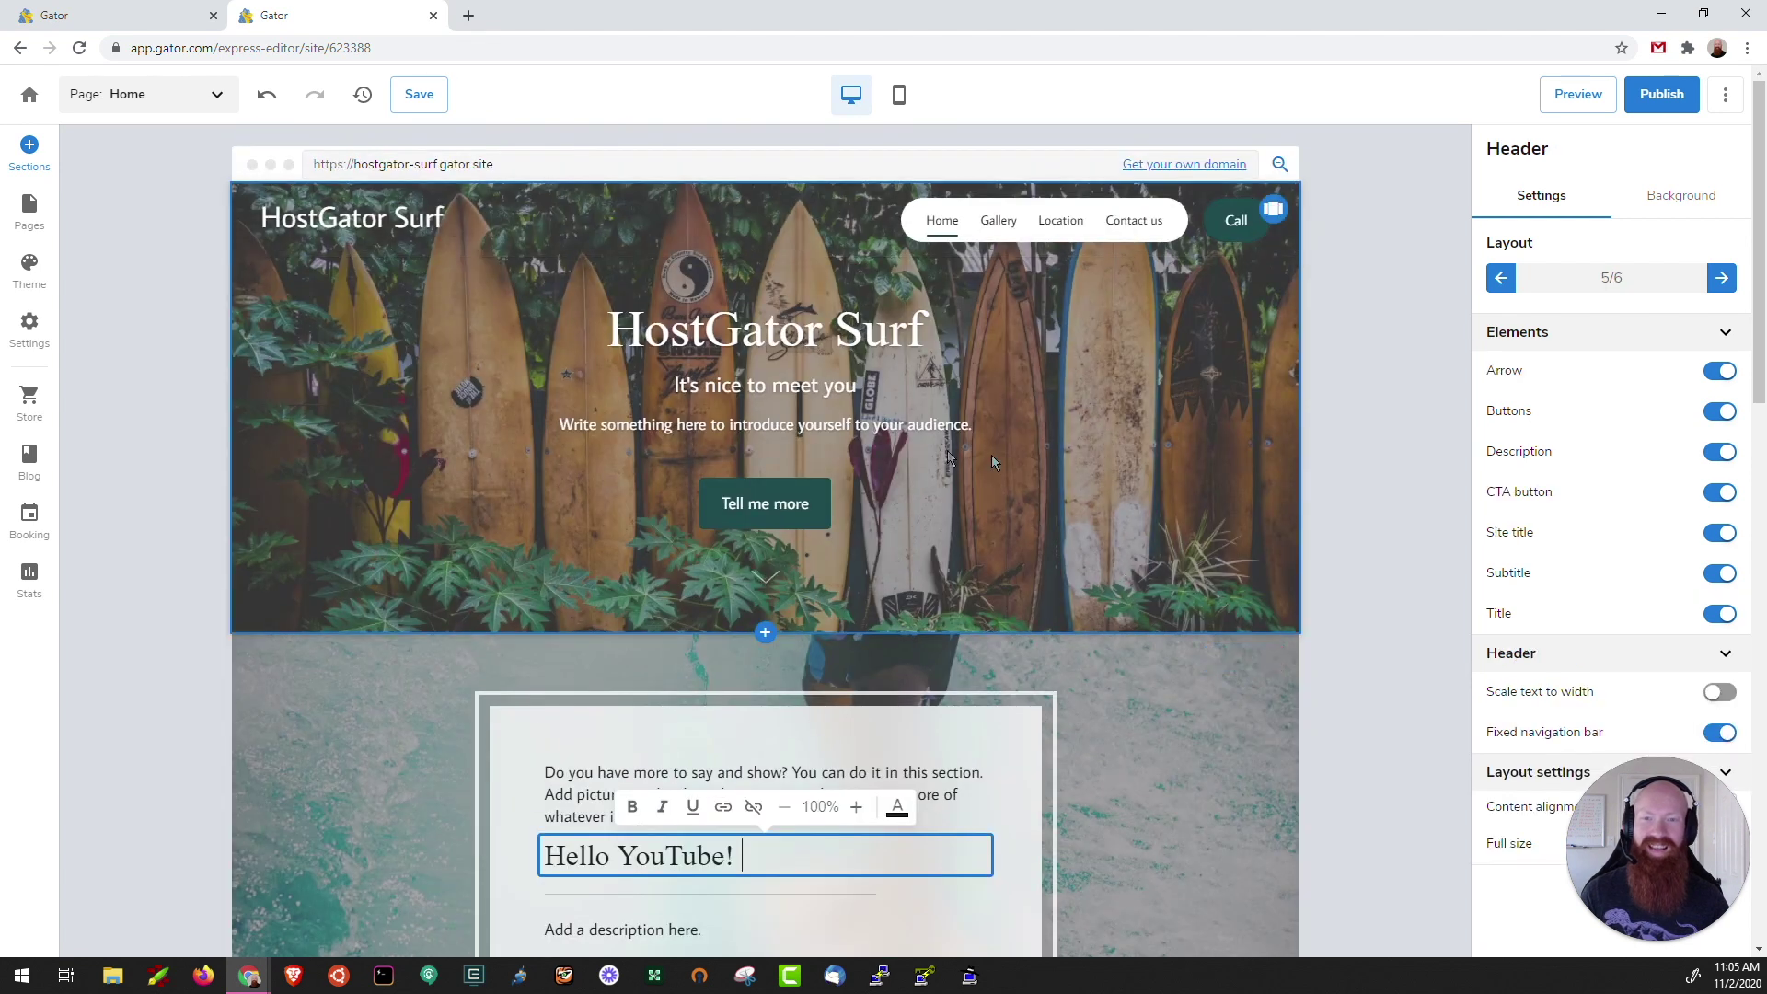
{"action": "left_click", "coordinate": [31, 212]}
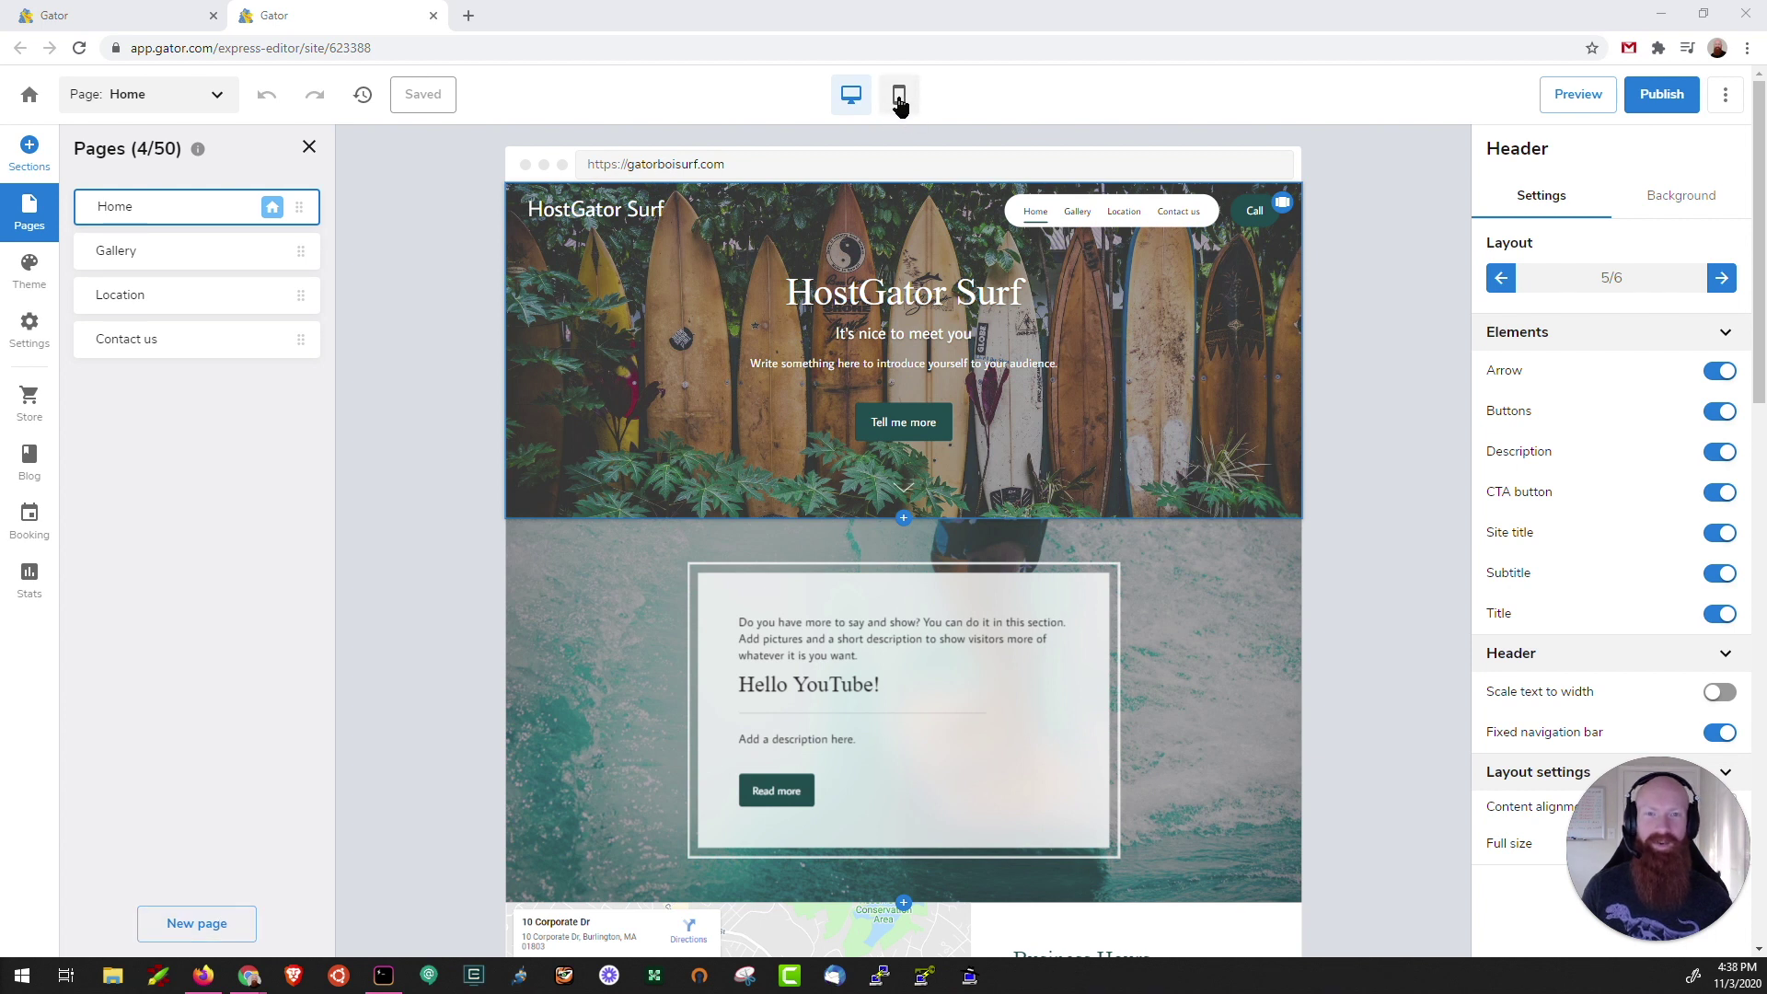
Check the phone-width layout and the Contact us page, then return to Home
{"action": "left_click", "coordinate": [899, 96]}
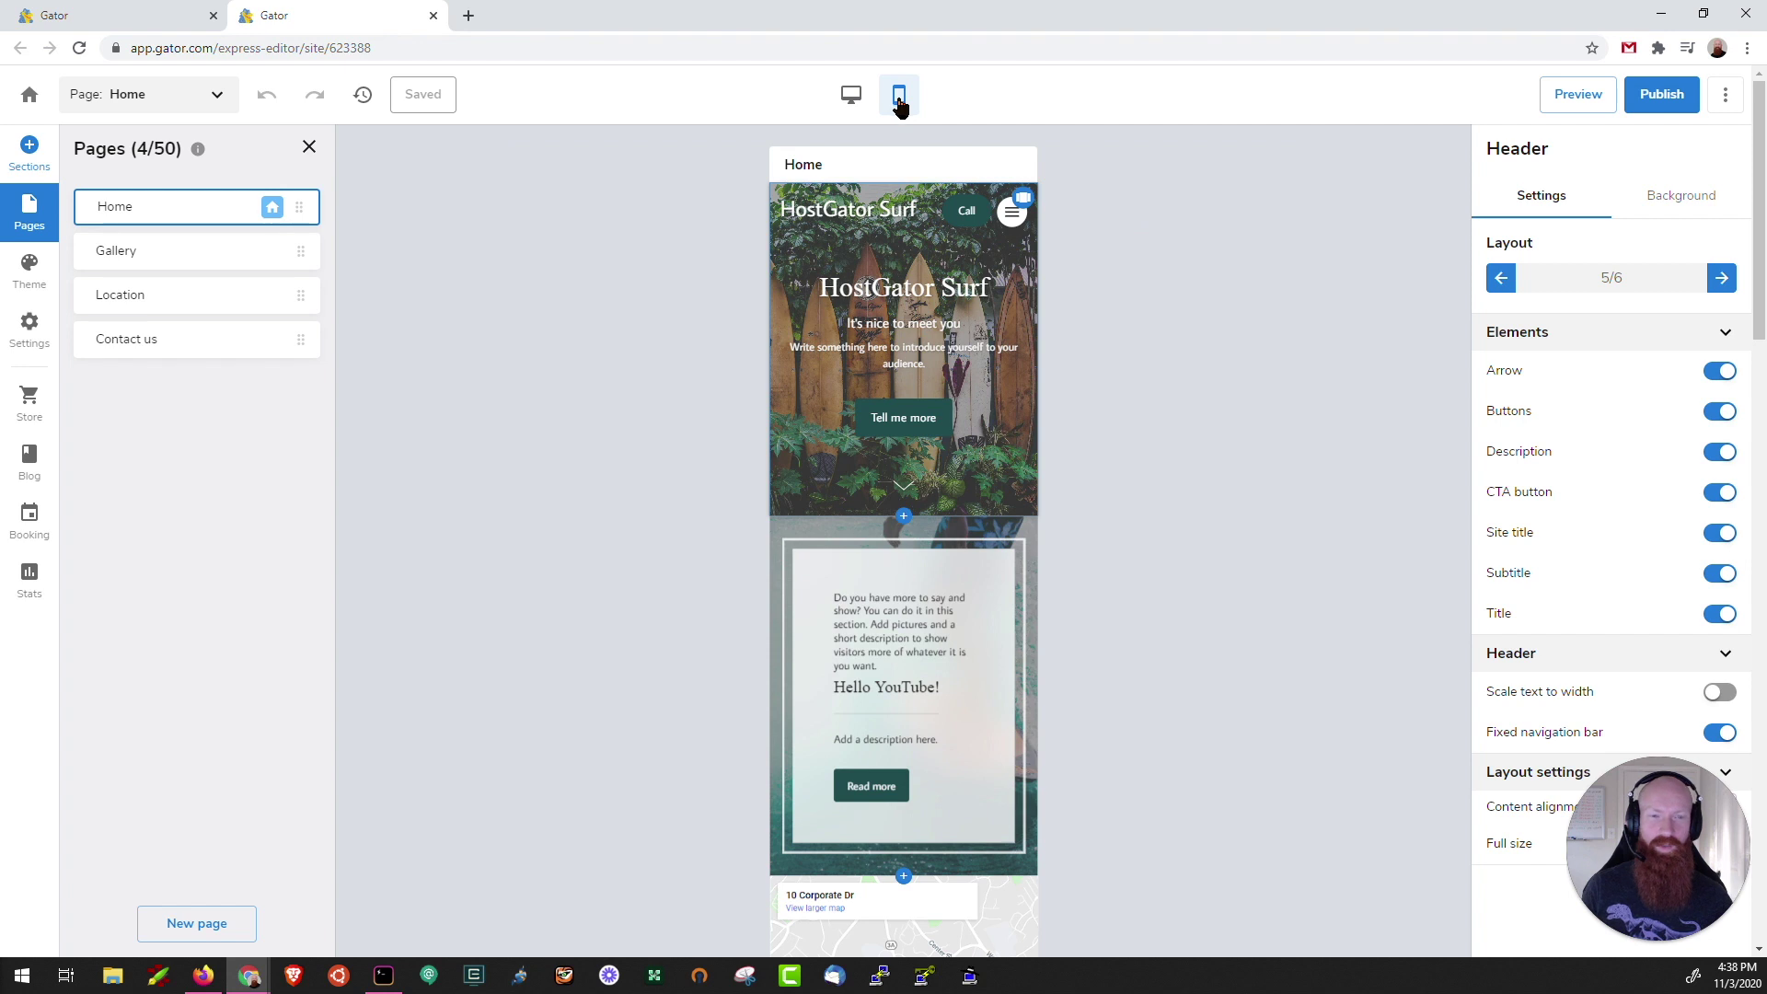
{"action": "left_click", "coordinate": [851, 97]}
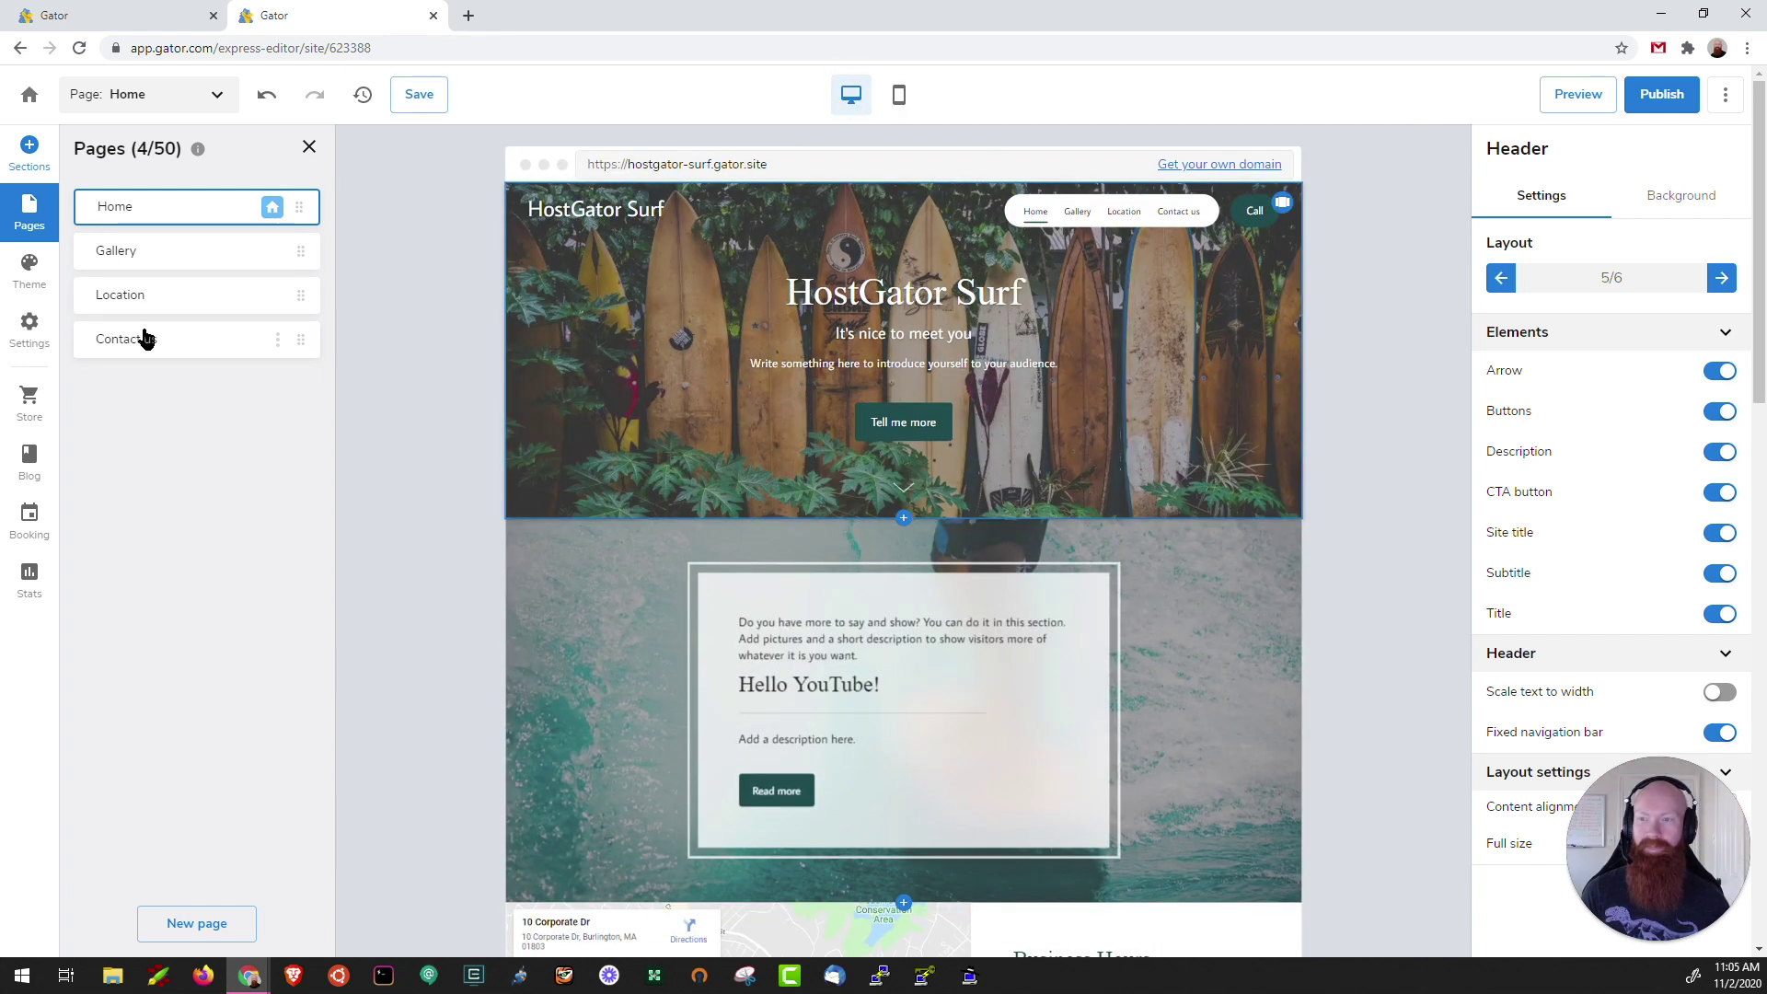
{"action": "left_click", "coordinate": [145, 339]}
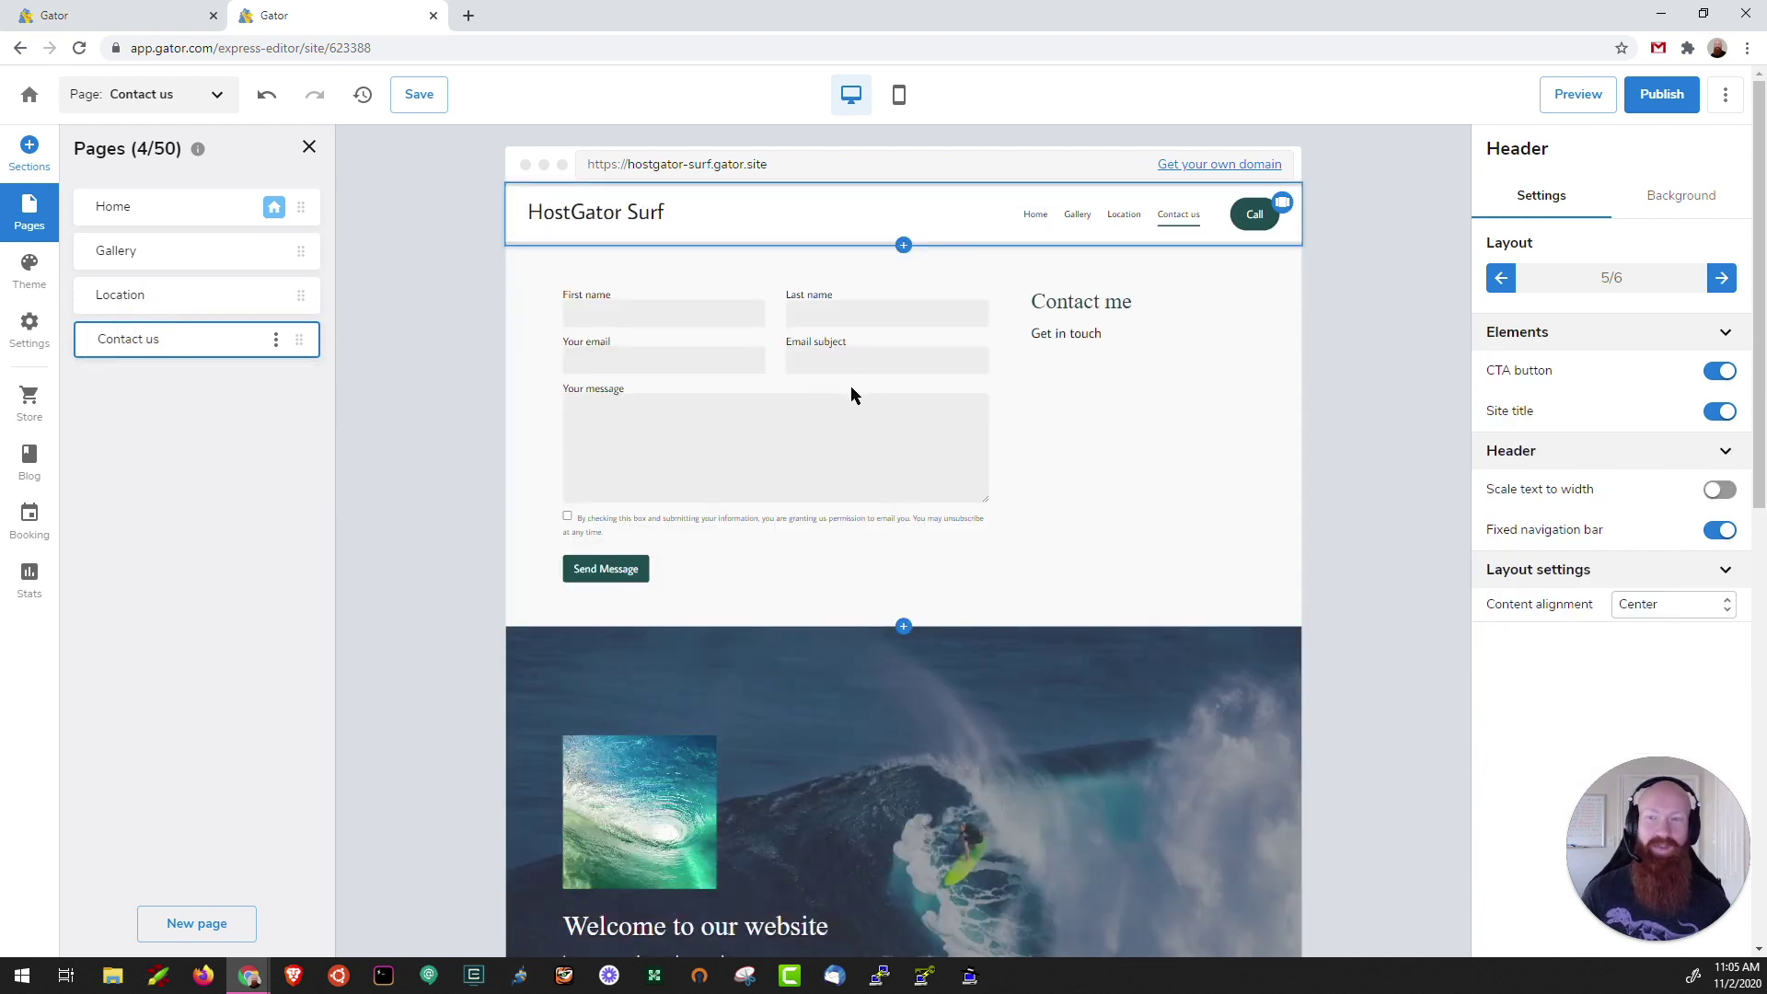
{"action": "left_click", "coordinate": [114, 206]}
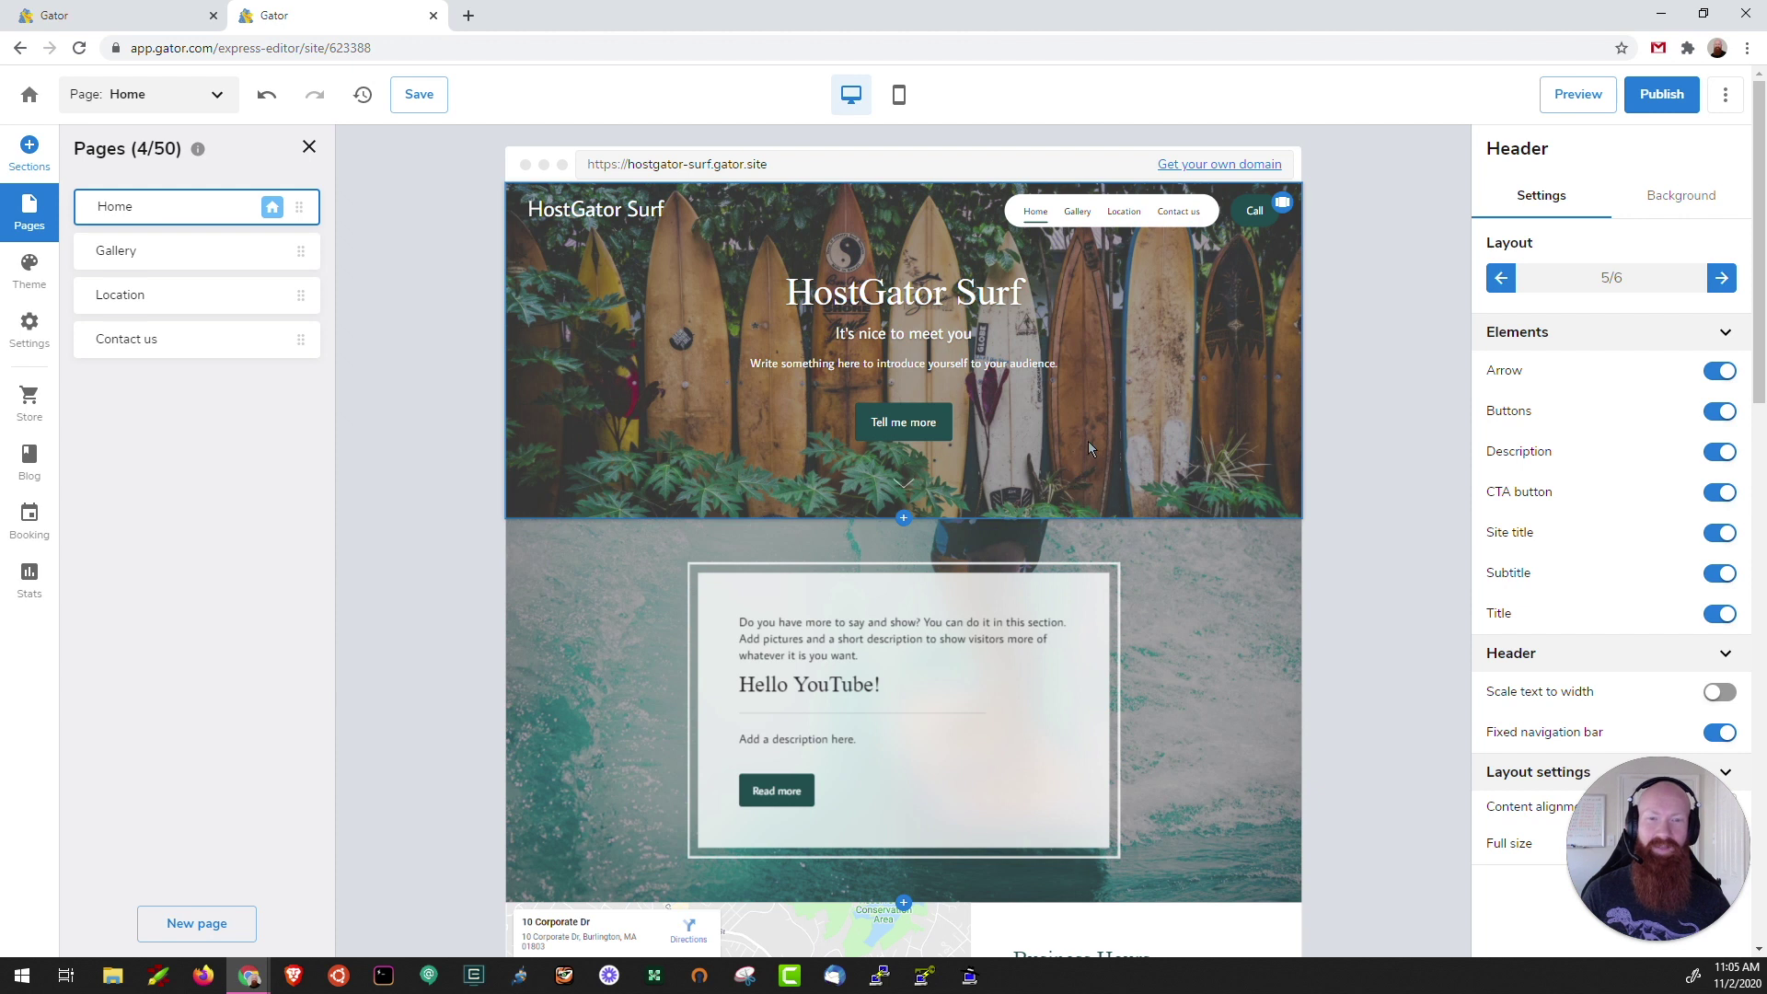
{"action": "left_click", "coordinate": [1197, 388]}
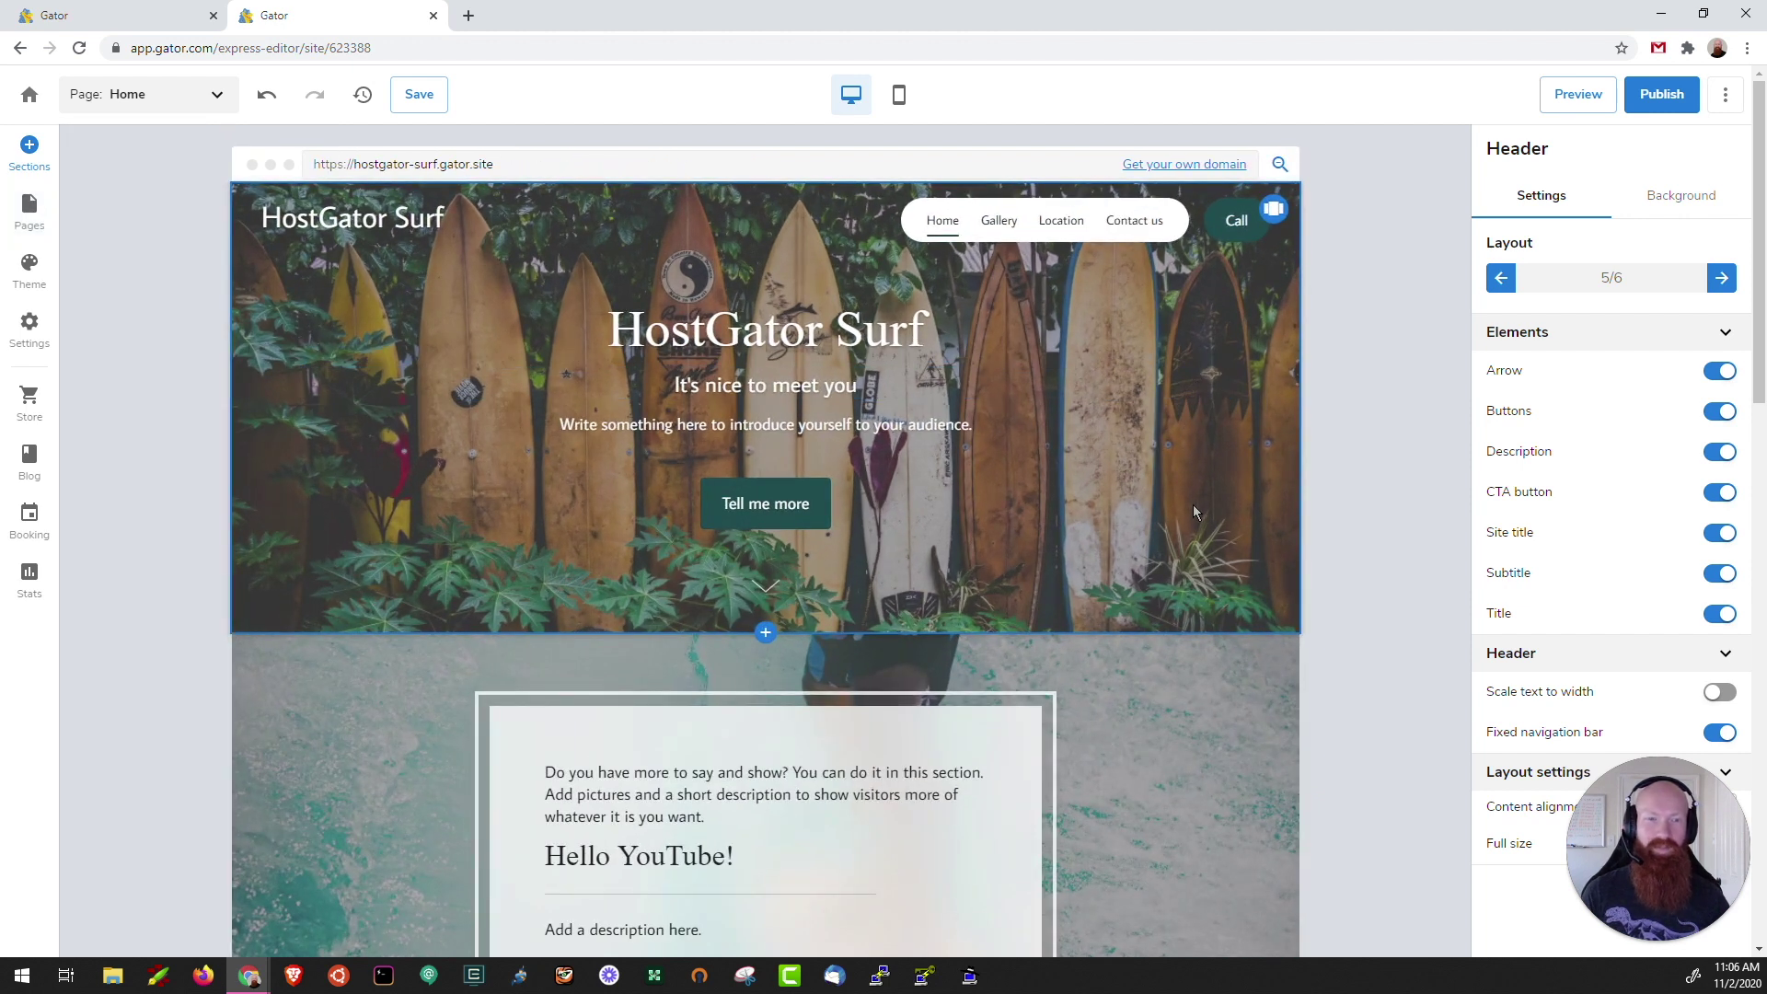
{"action": "scroll", "coordinate": [1179, 491], "scroll_direction": "down", "scroll_amount": 1}
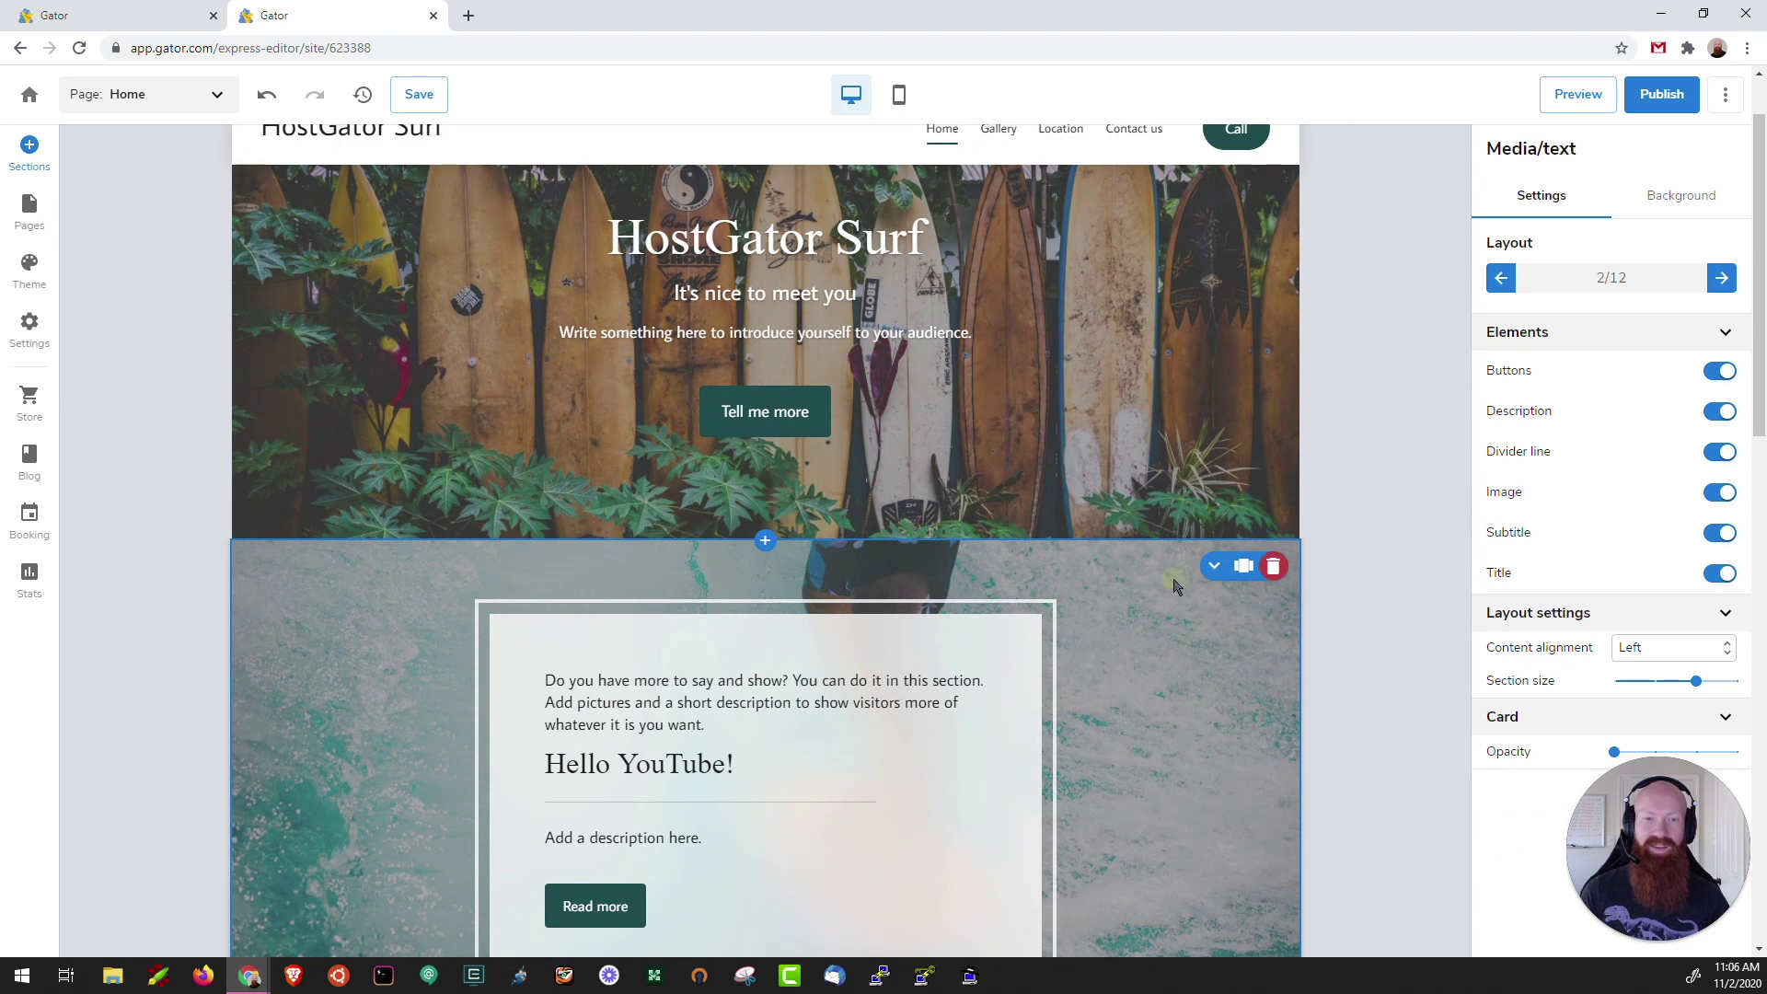
{"action": "left_click", "coordinate": [1149, 423]}
{"action": "left_click", "coordinate": [1165, 586]}
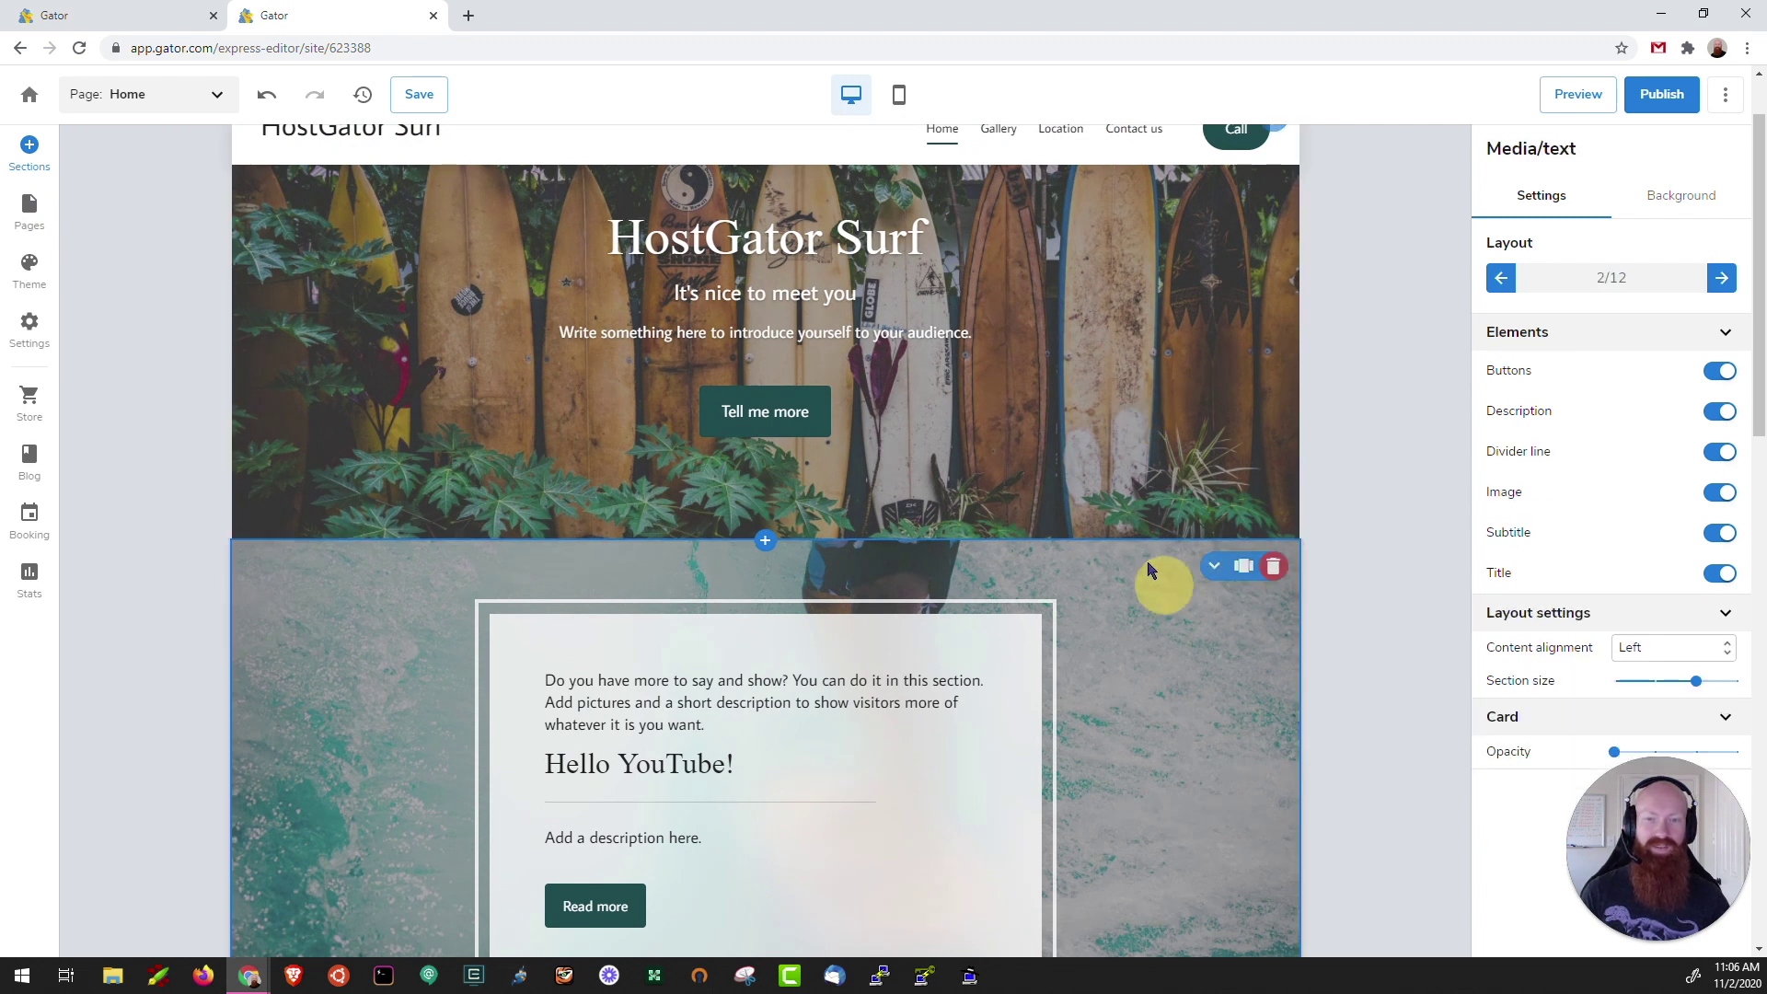
{"action": "scroll", "coordinate": [1165, 585], "scroll_direction": "down", "scroll_amount": 2}
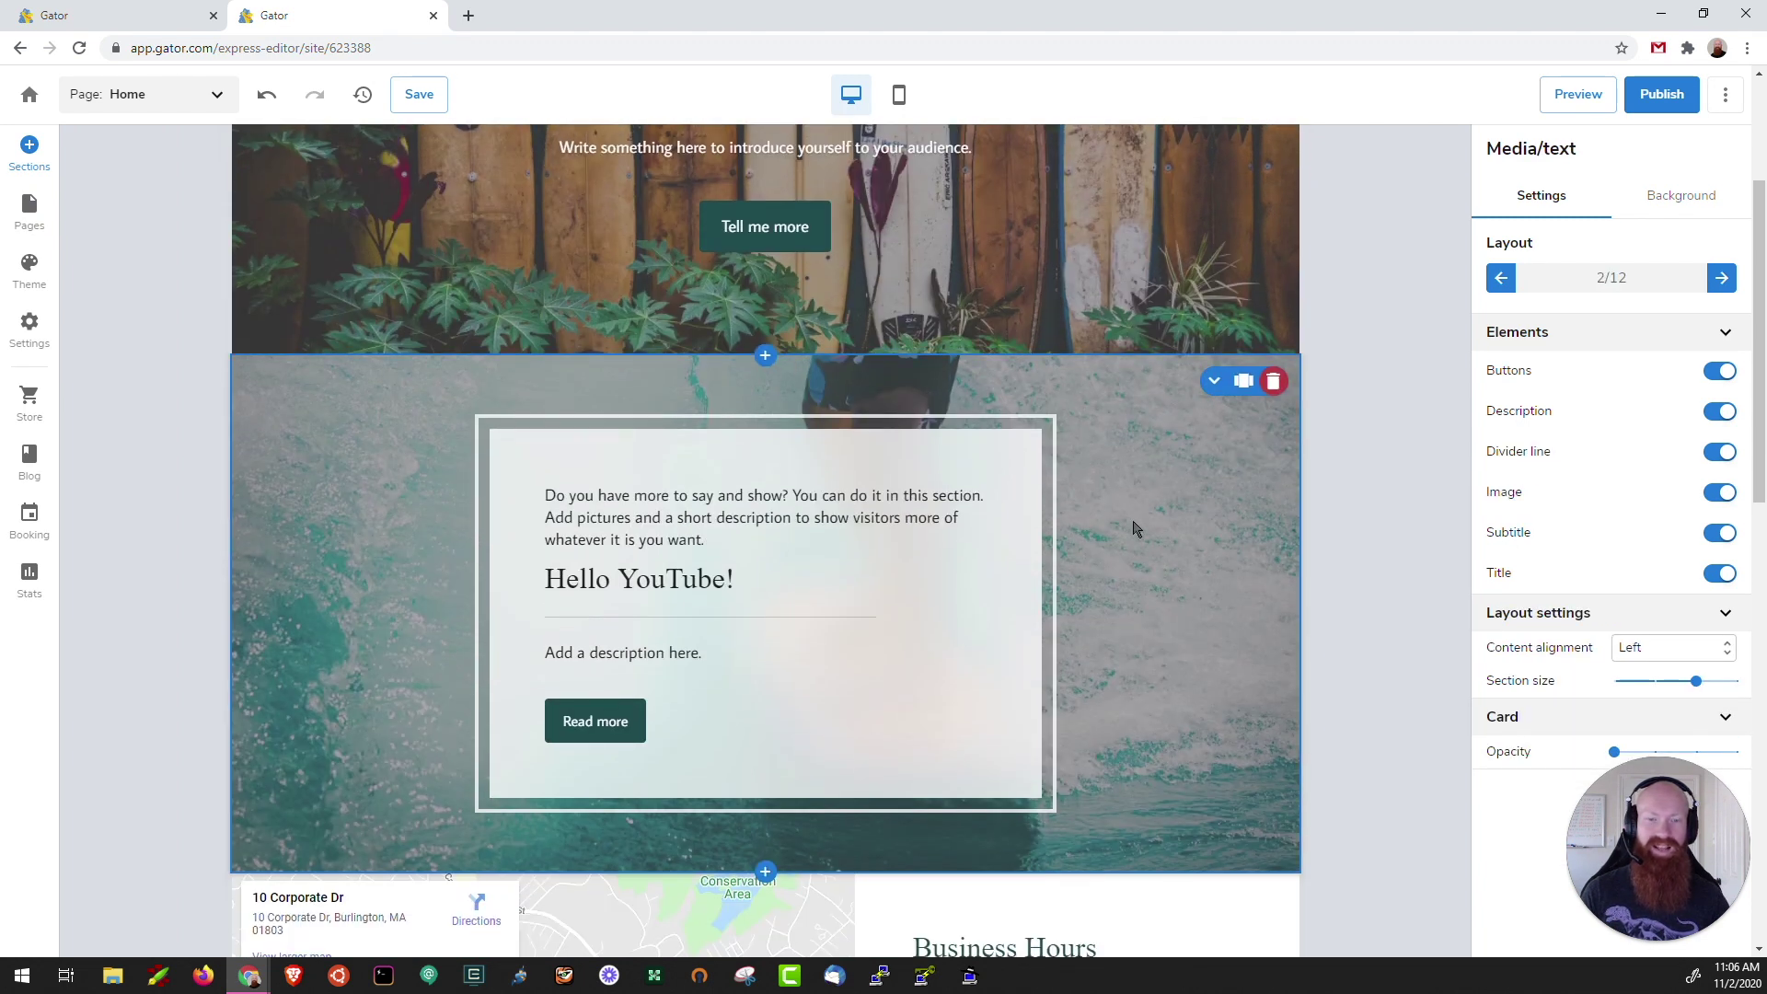
{"action": "scroll", "coordinate": [1139, 528], "scroll_direction": "down", "scroll_amount": 5}
{"action": "left_click", "coordinate": [1139, 528]}
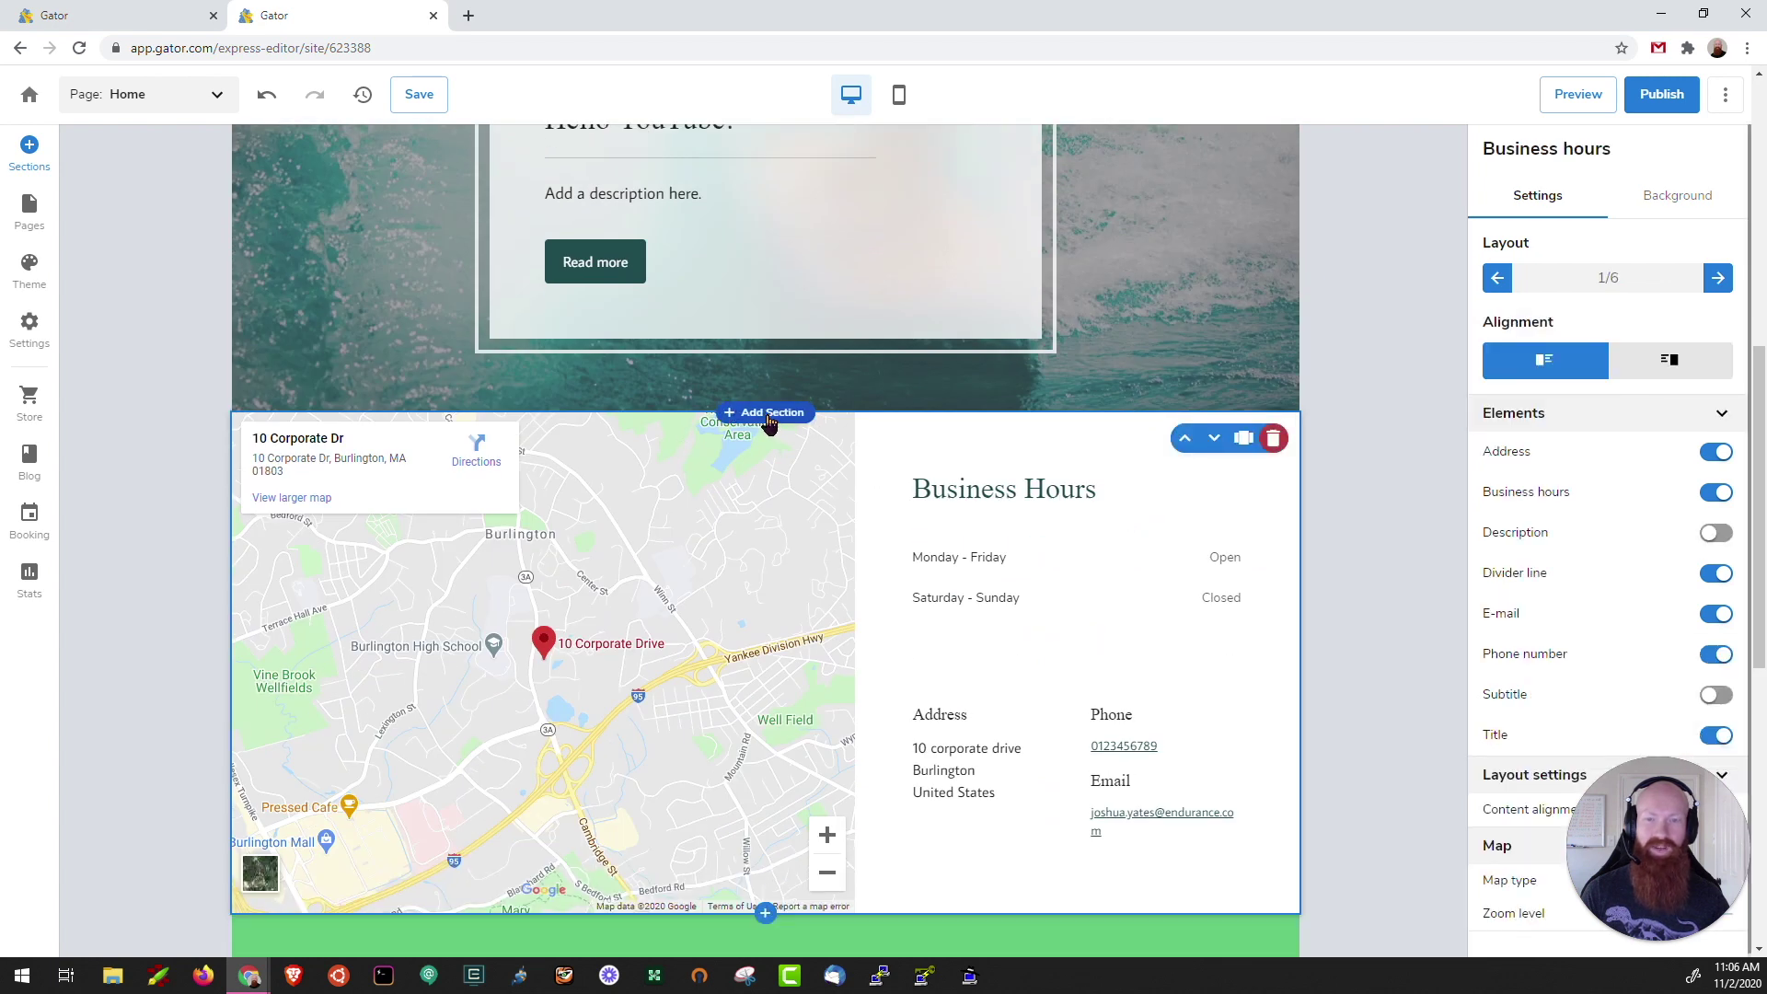
{"action": "left_click", "coordinate": [1273, 439]}
{"action": "scroll", "coordinate": [685, 589], "scroll_direction": "up", "scroll_amount": 2}
{"action": "left_click", "coordinate": [684, 597]}
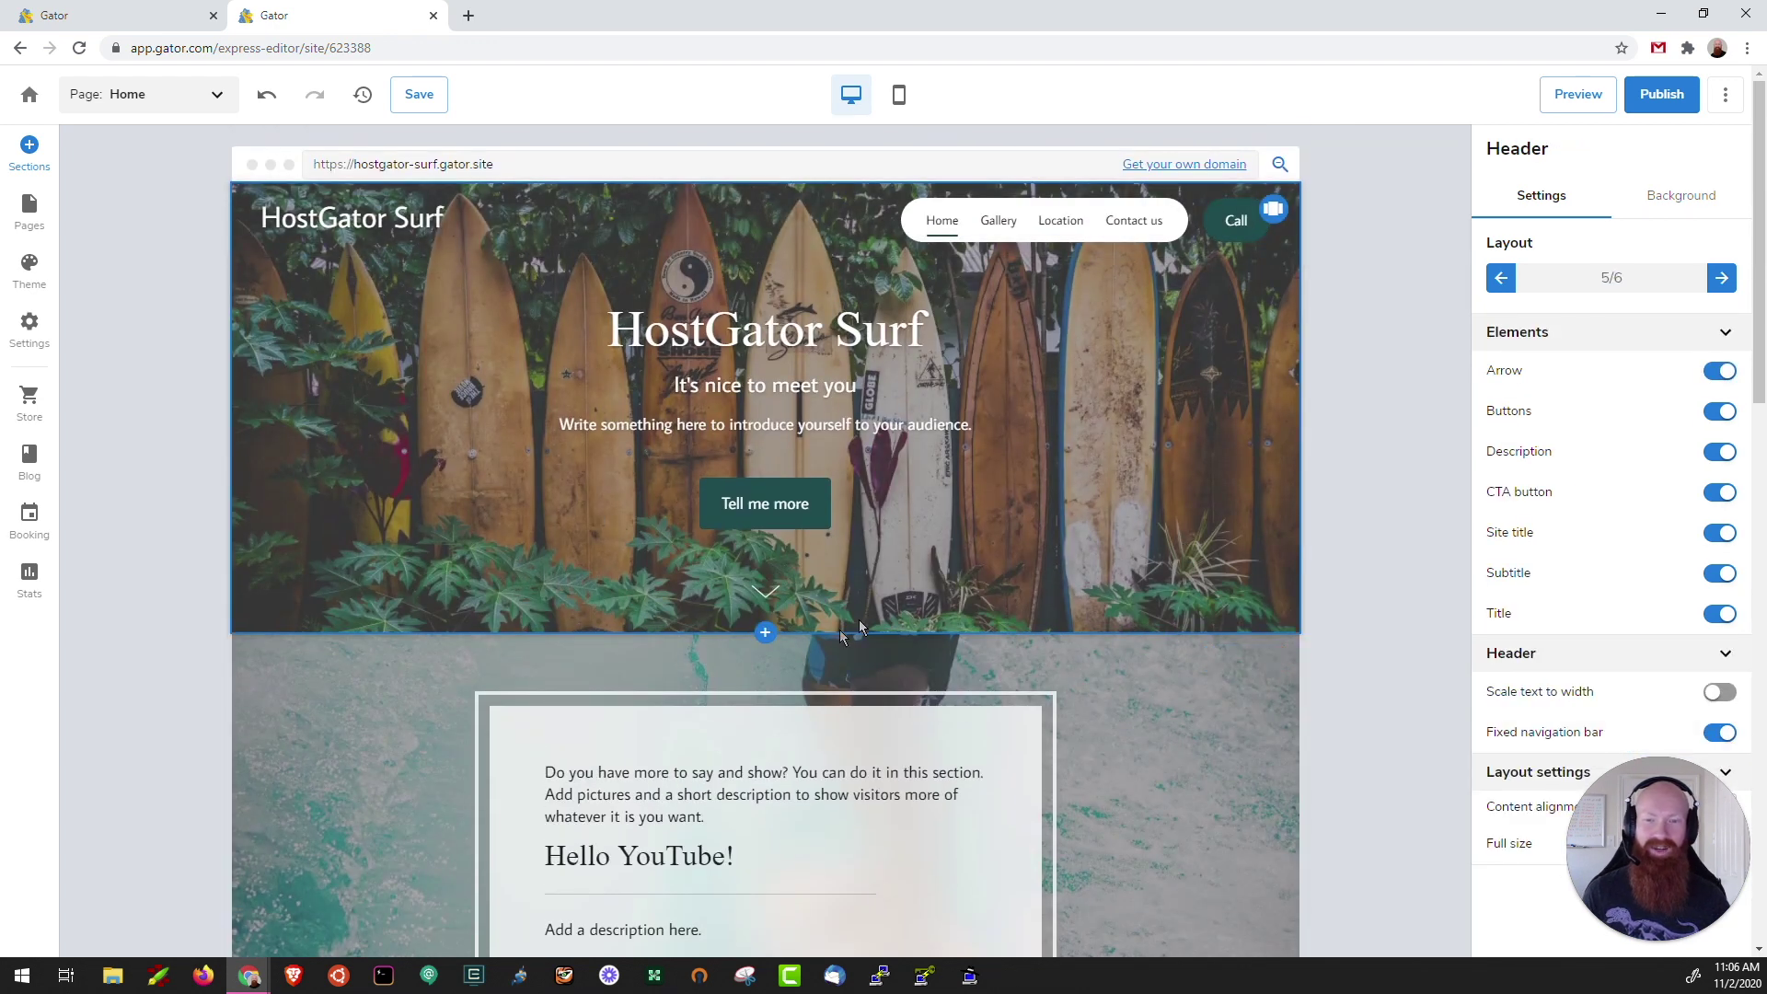
{"action": "left_click", "coordinate": [763, 633]}
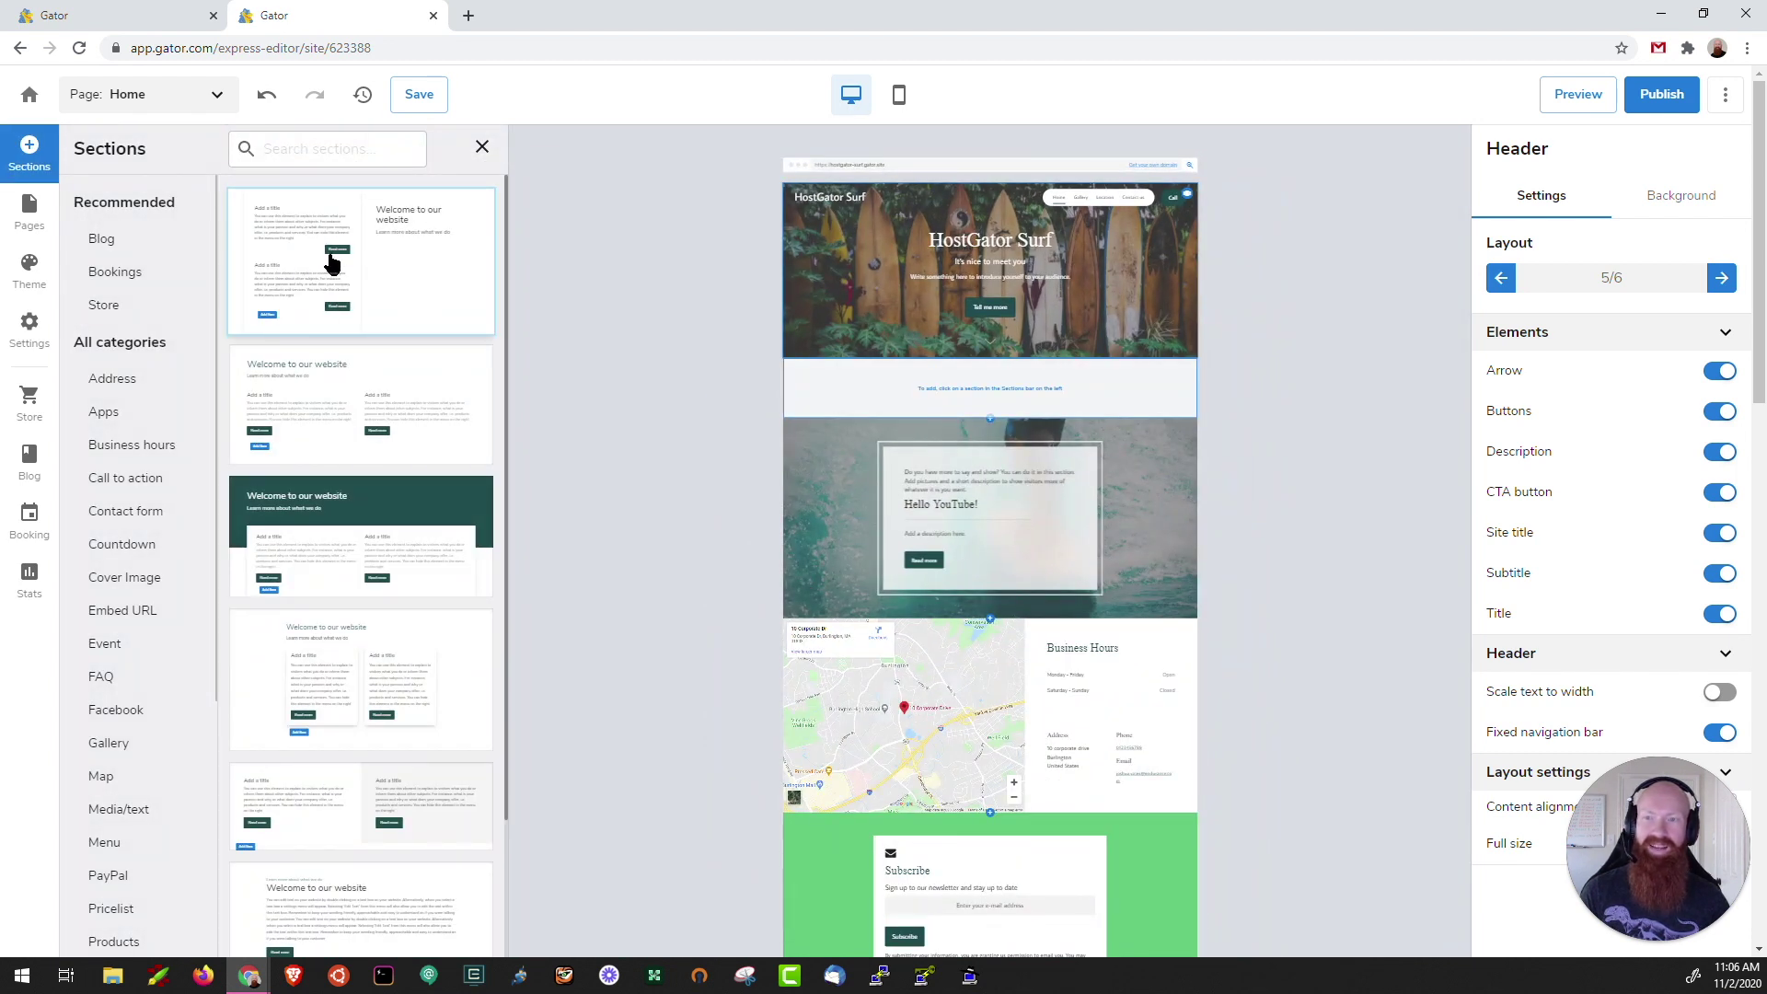
{"action": "left_click", "coordinate": [331, 258]}
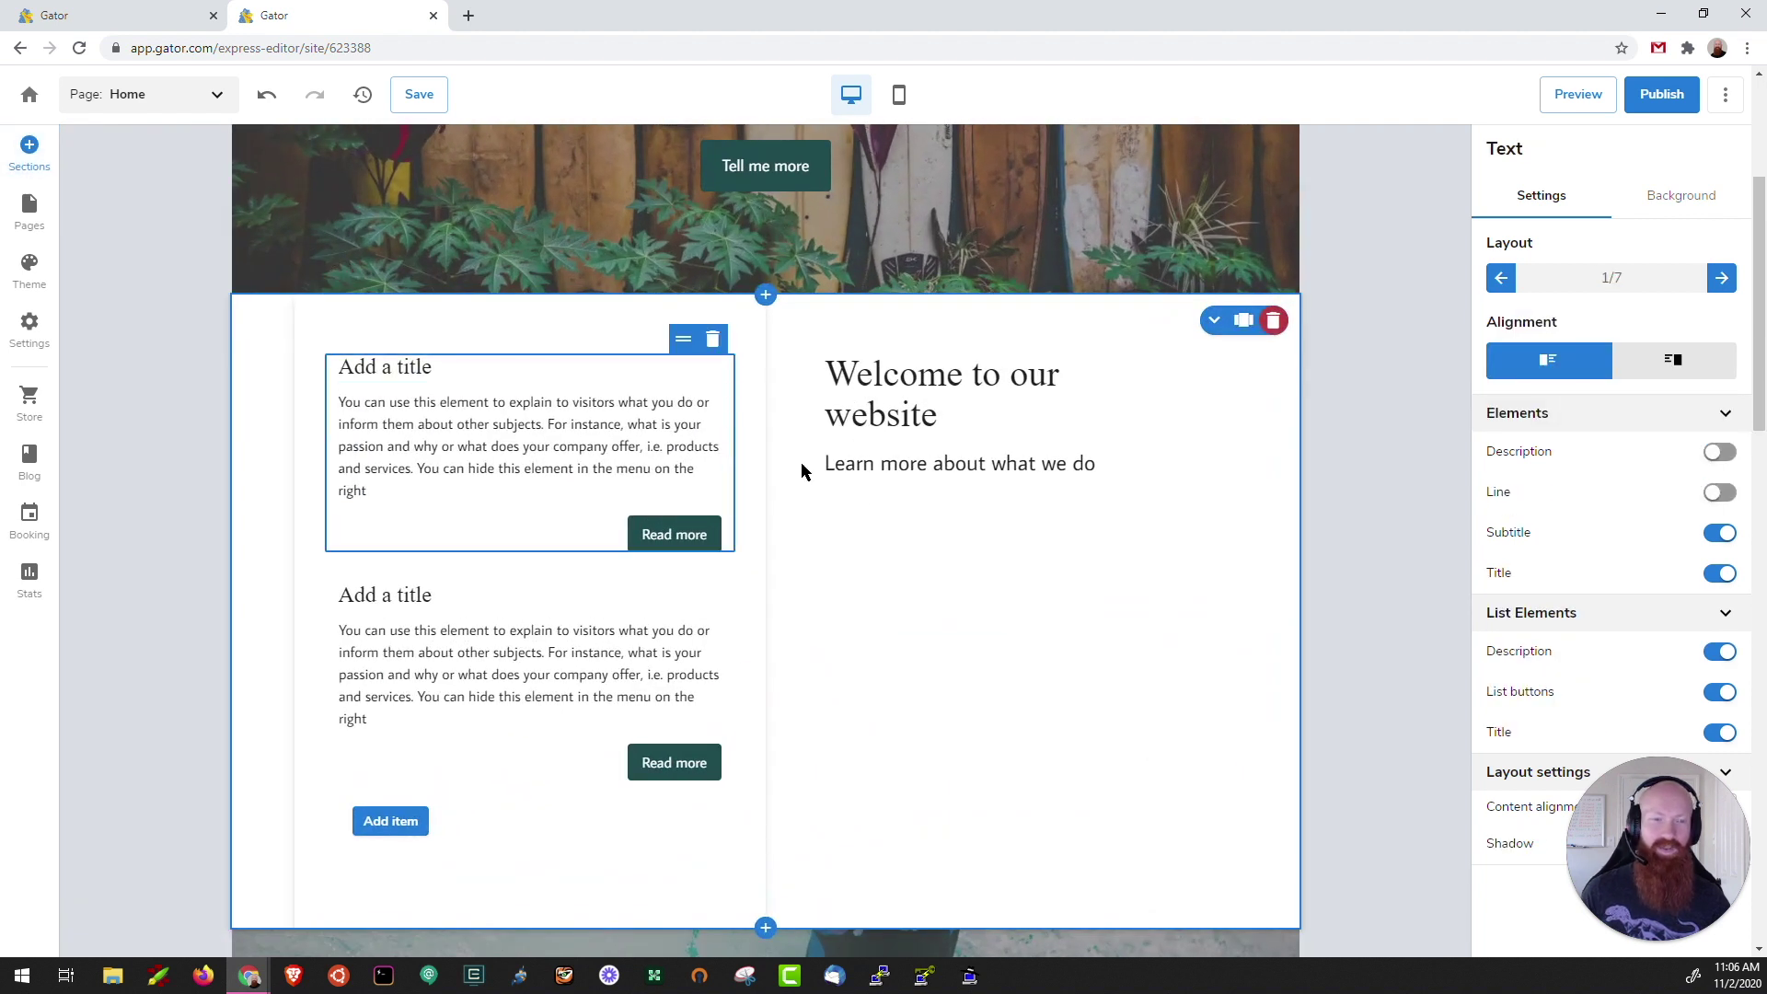
{"action": "left_click", "coordinate": [1274, 321]}
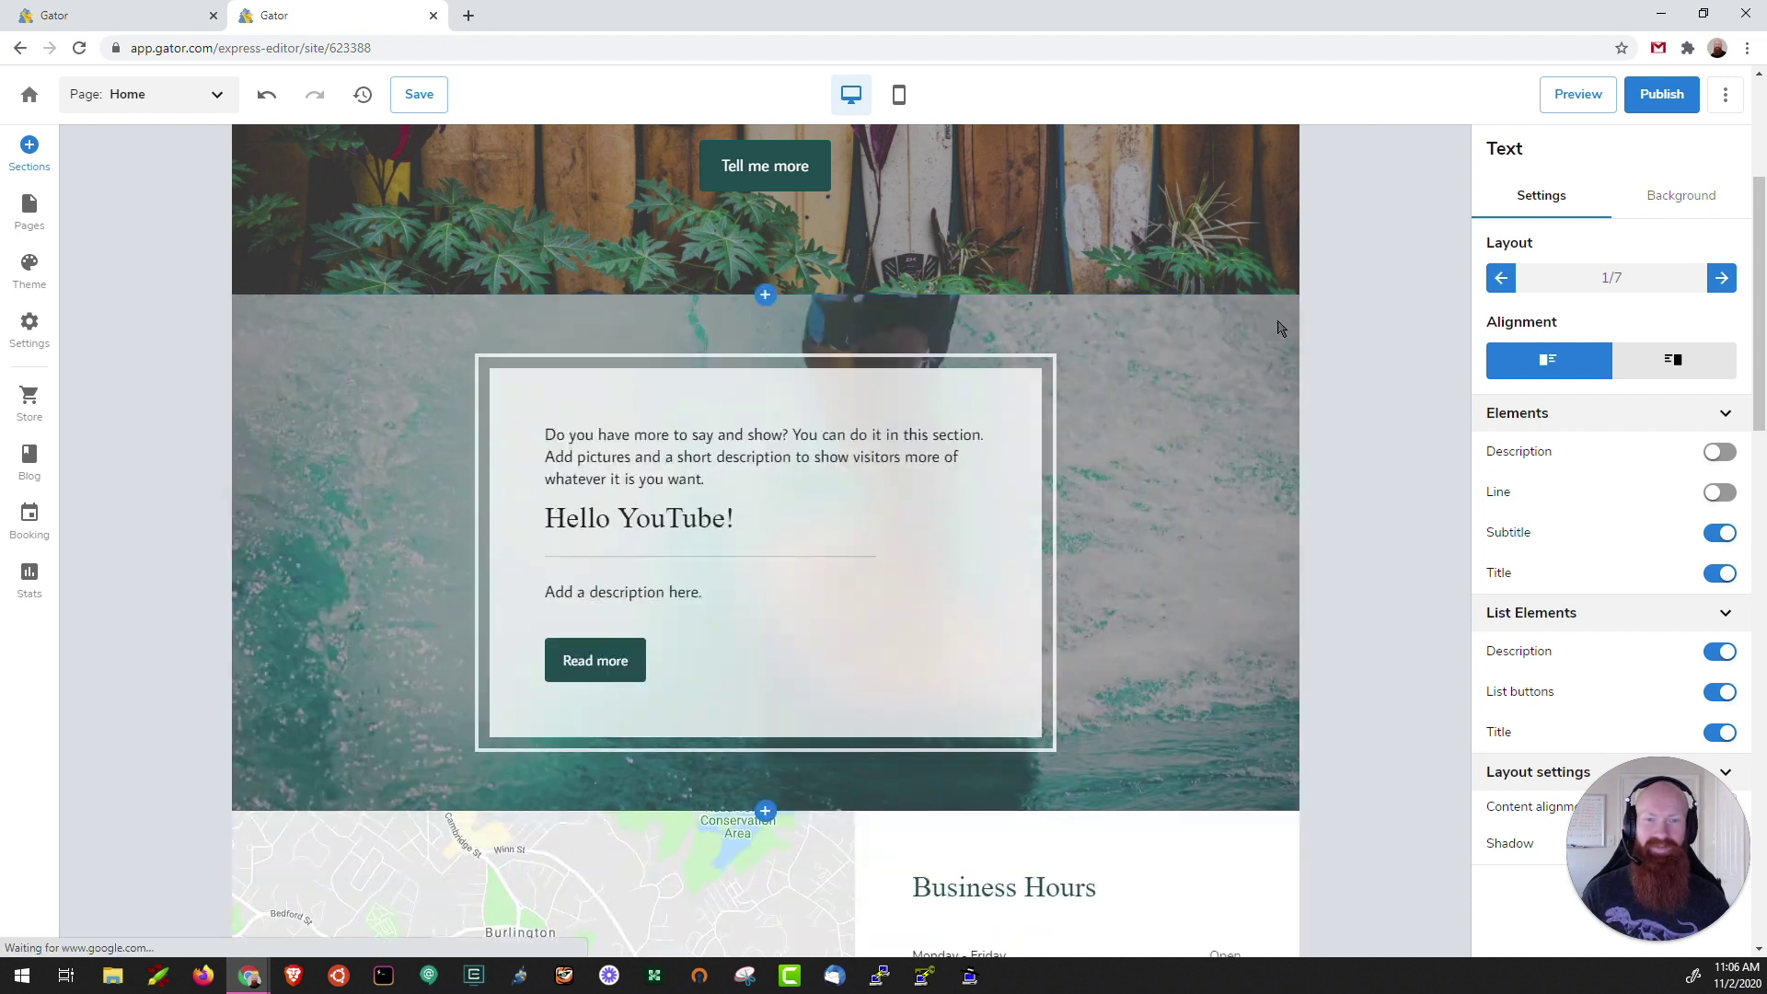
{"action": "scroll", "coordinate": [685, 295], "scroll_direction": "up", "scroll_amount": 4}
{"action": "left_click", "coordinate": [686, 295]}
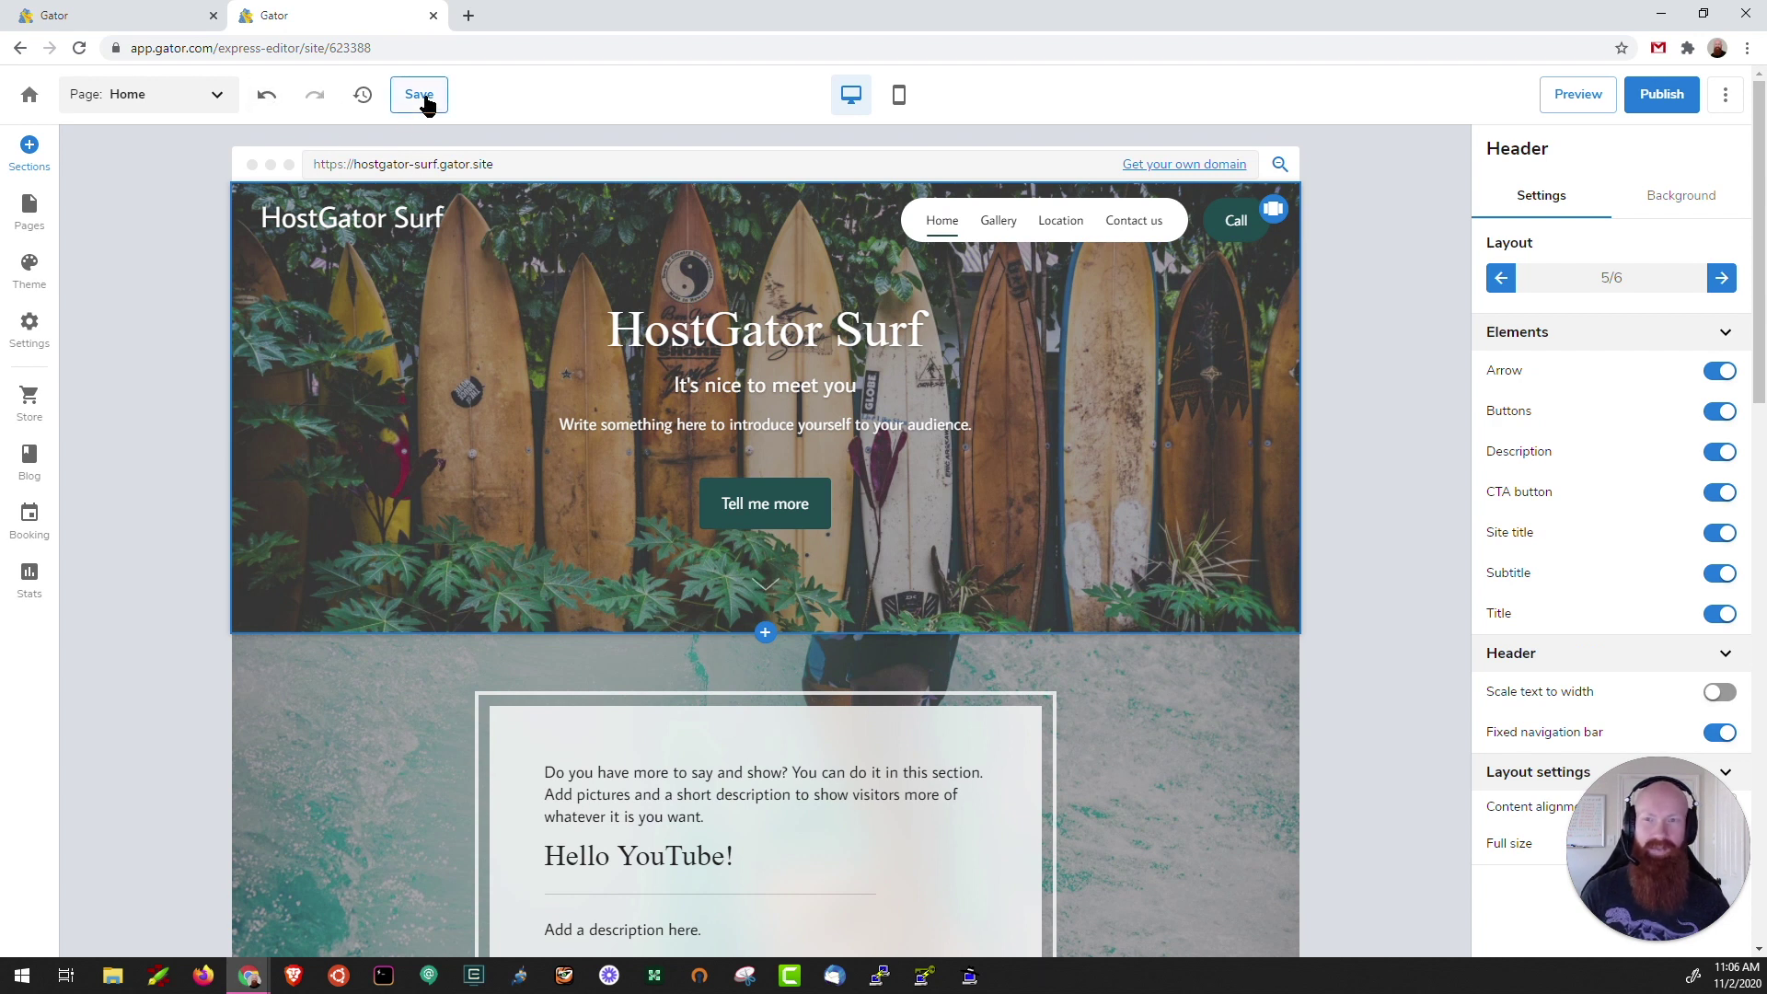
Keep the light colour scheme in Theme settings and view the transition effect options
{"action": "left_click", "coordinate": [29, 268]}
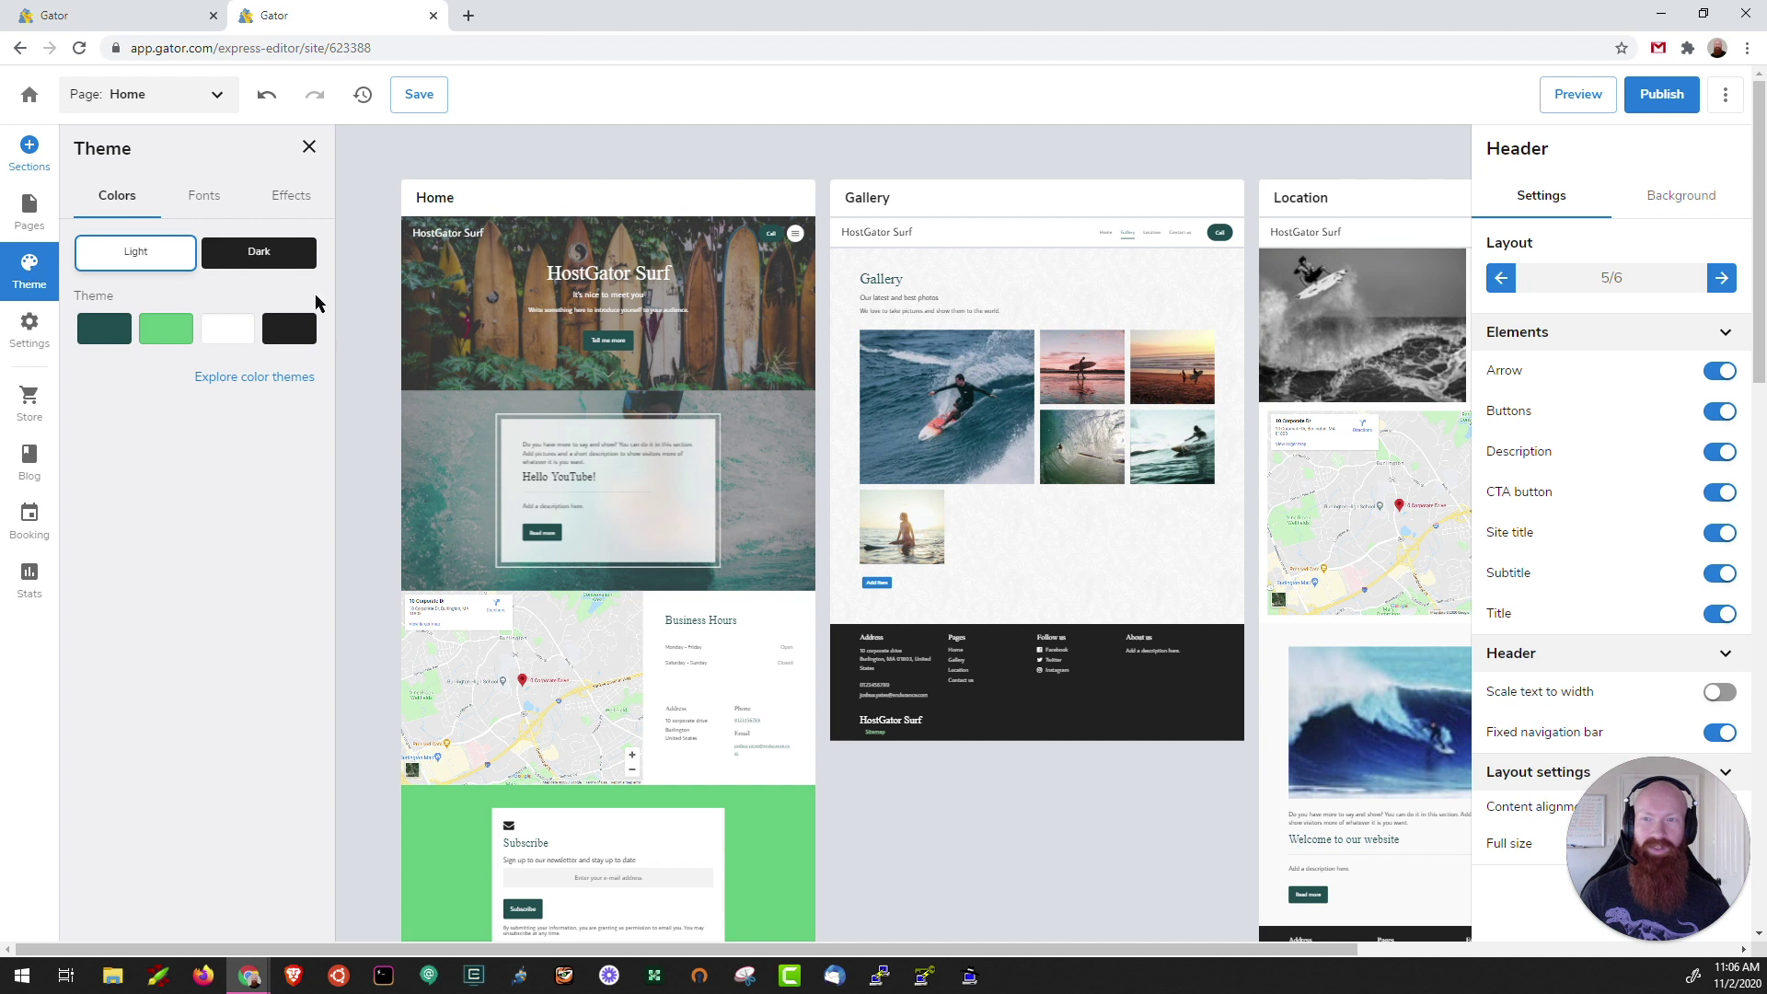
{"action": "left_click", "coordinate": [258, 251]}
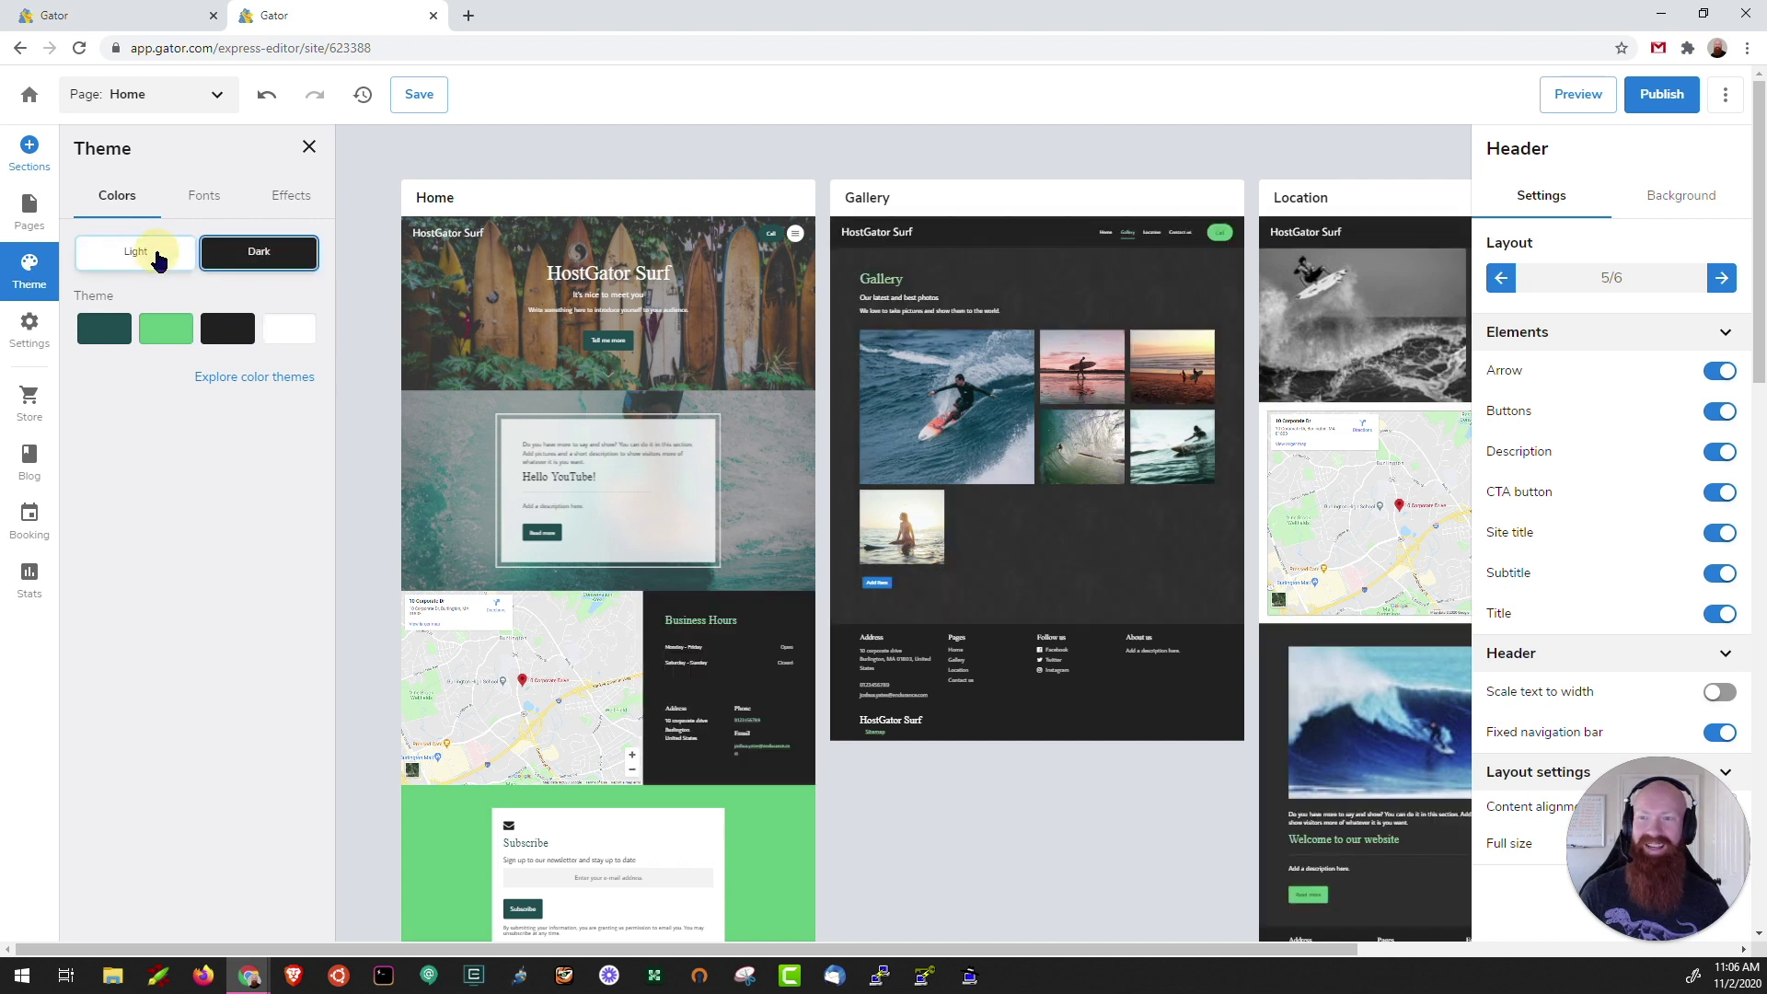
{"action": "left_click", "coordinate": [159, 261]}
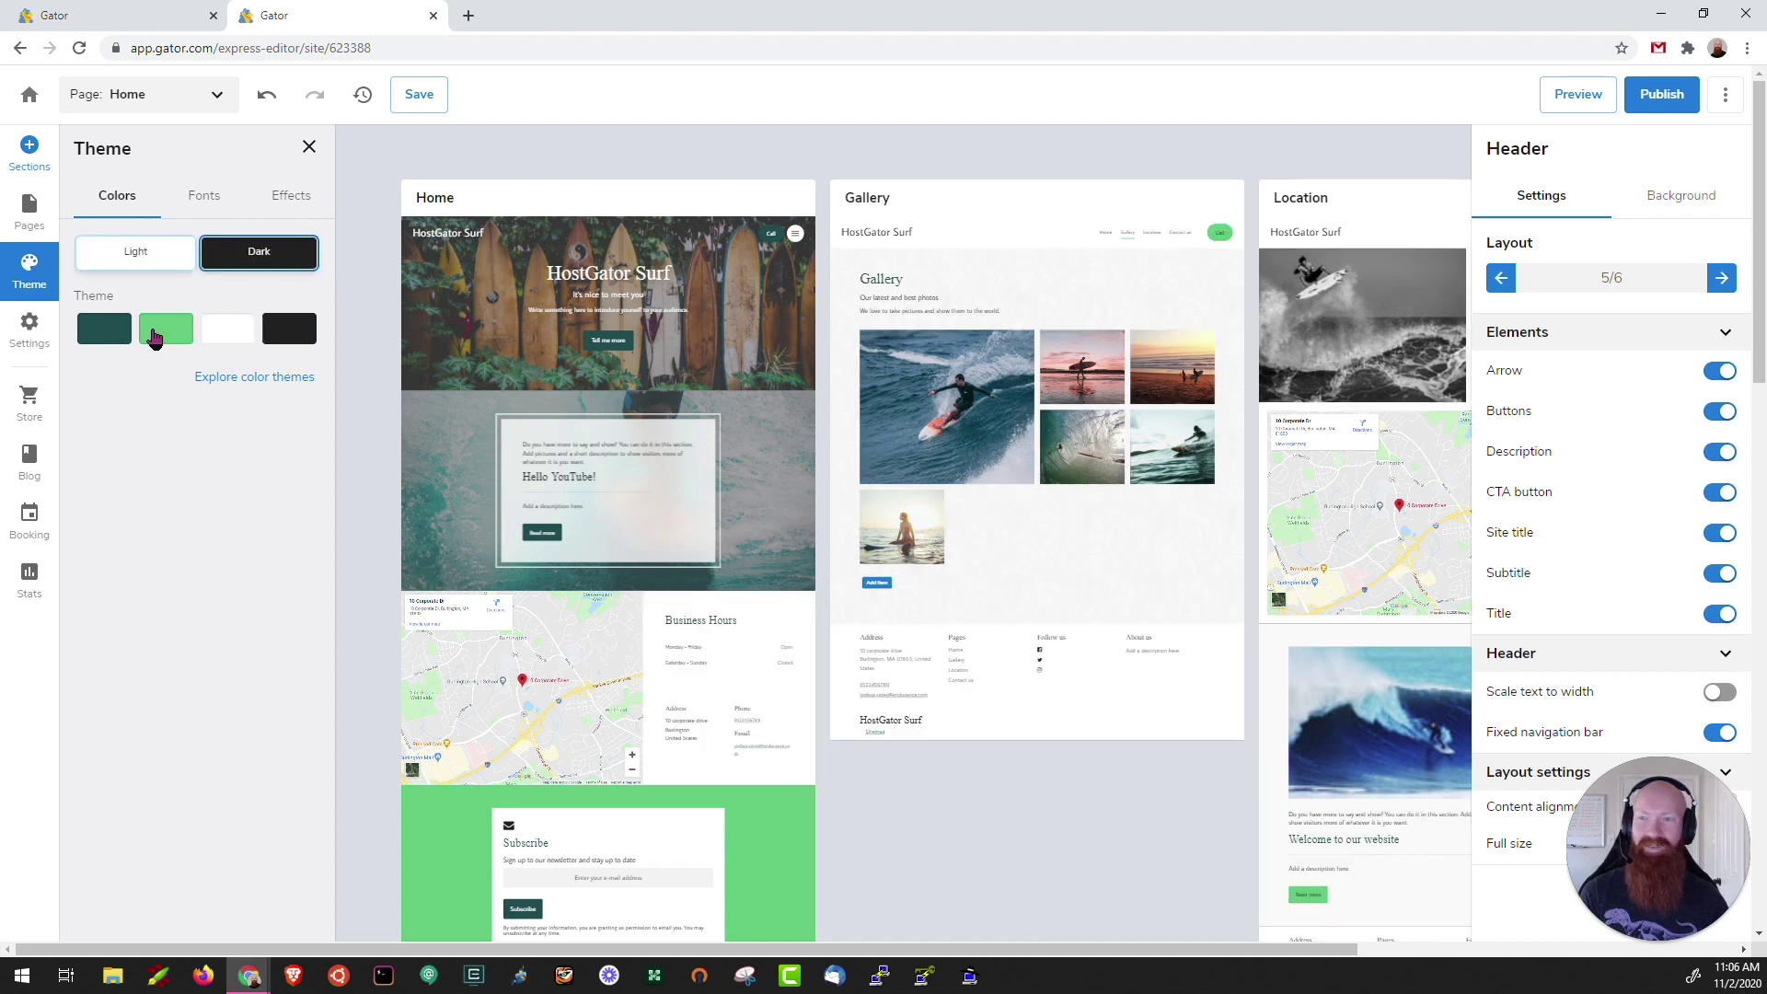
{"action": "left_click", "coordinate": [206, 197]}
{"action": "left_click", "coordinate": [290, 195]}
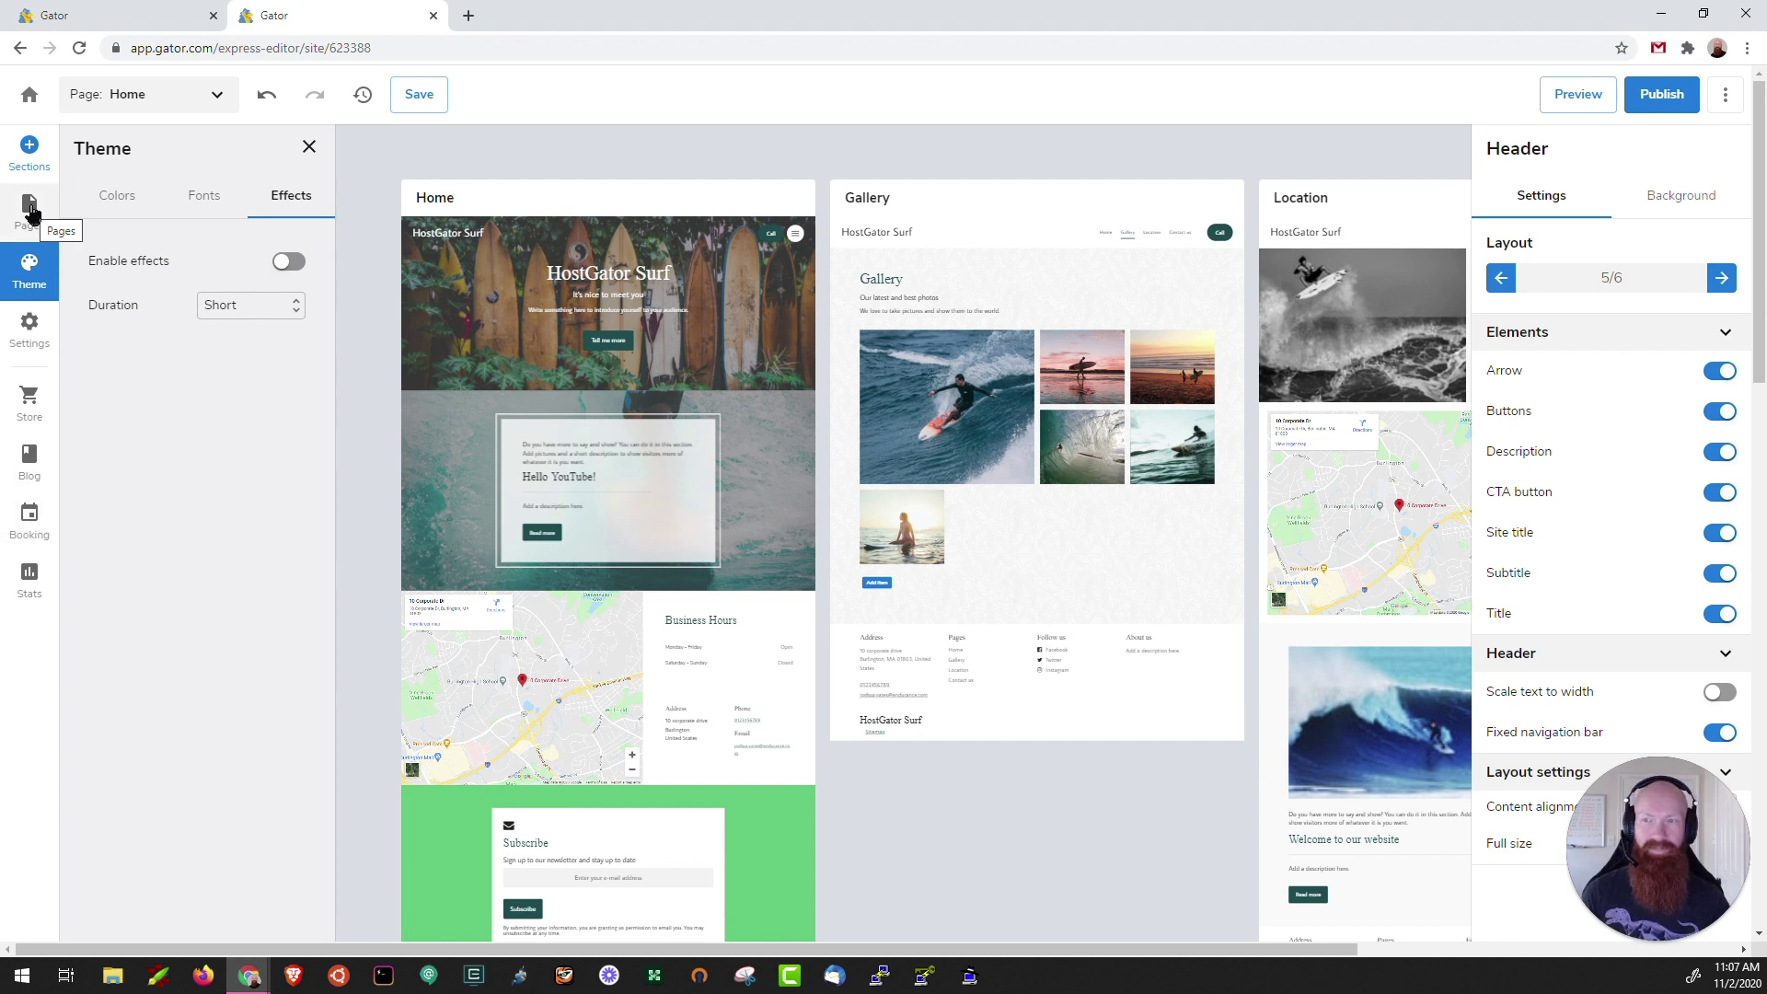
Publish the HostGator Surf site from the Pages view and open hostgator-surf.gator.site
{"action": "left_click", "coordinate": [31, 209]}
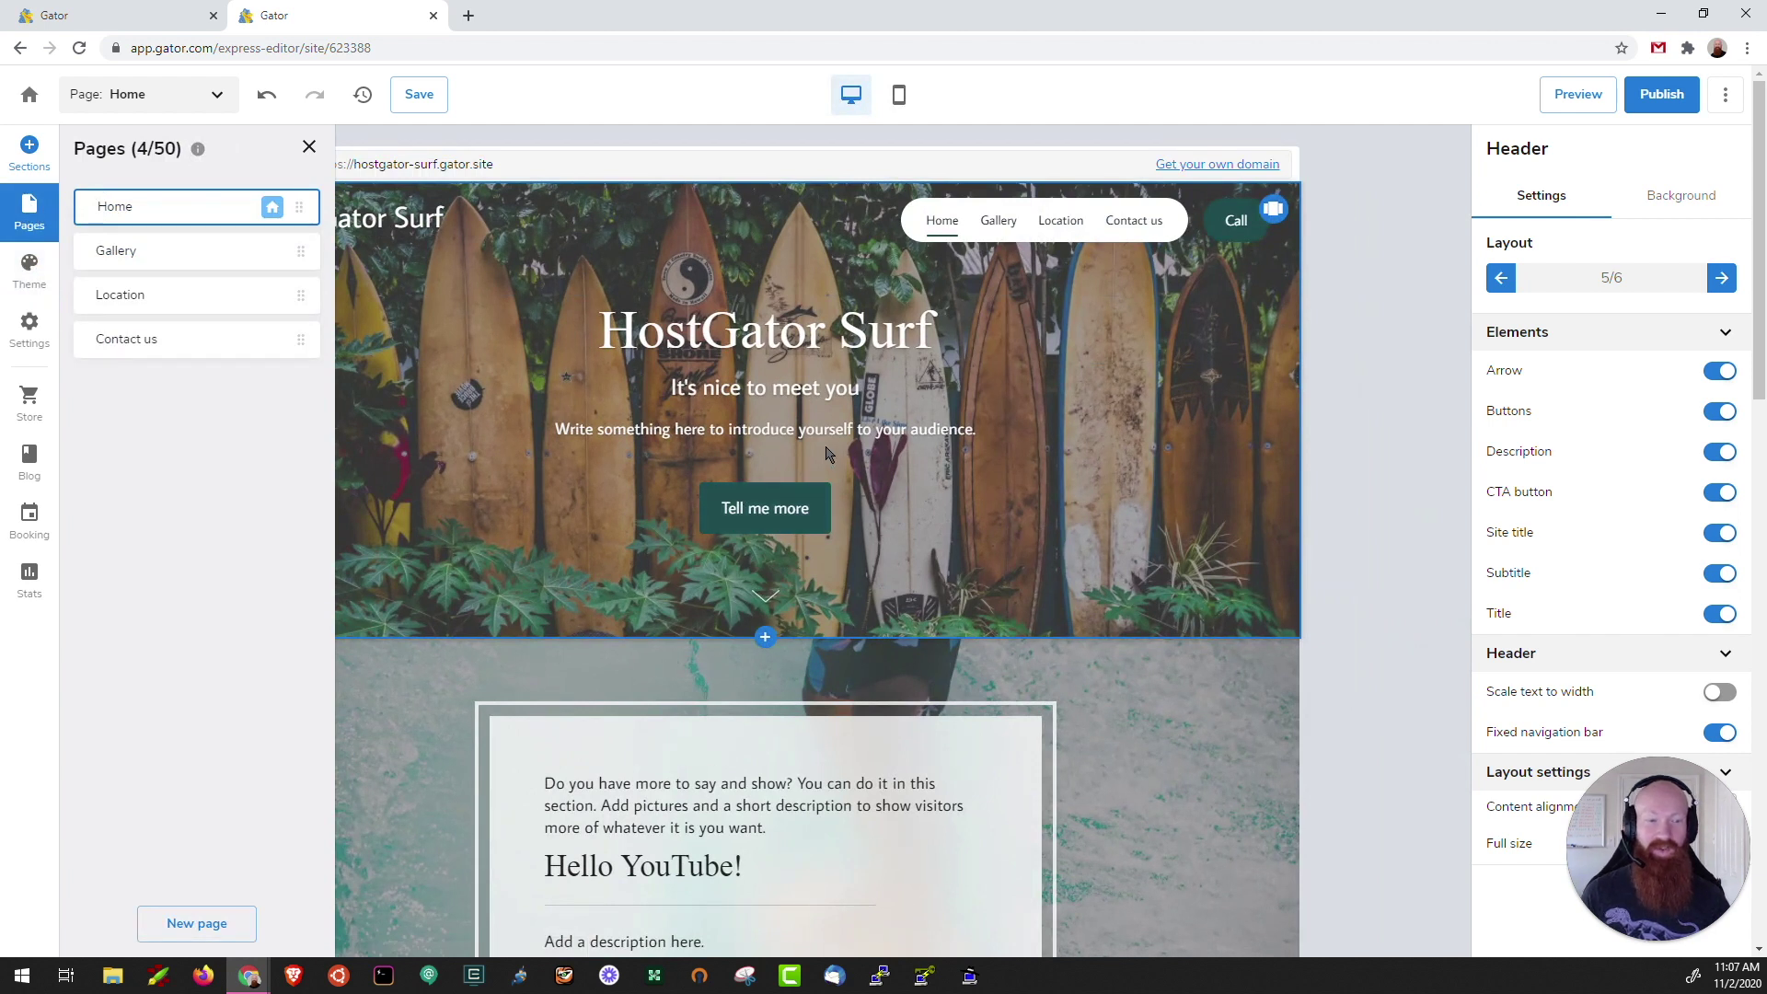
{"action": "left_click", "coordinate": [1659, 96]}
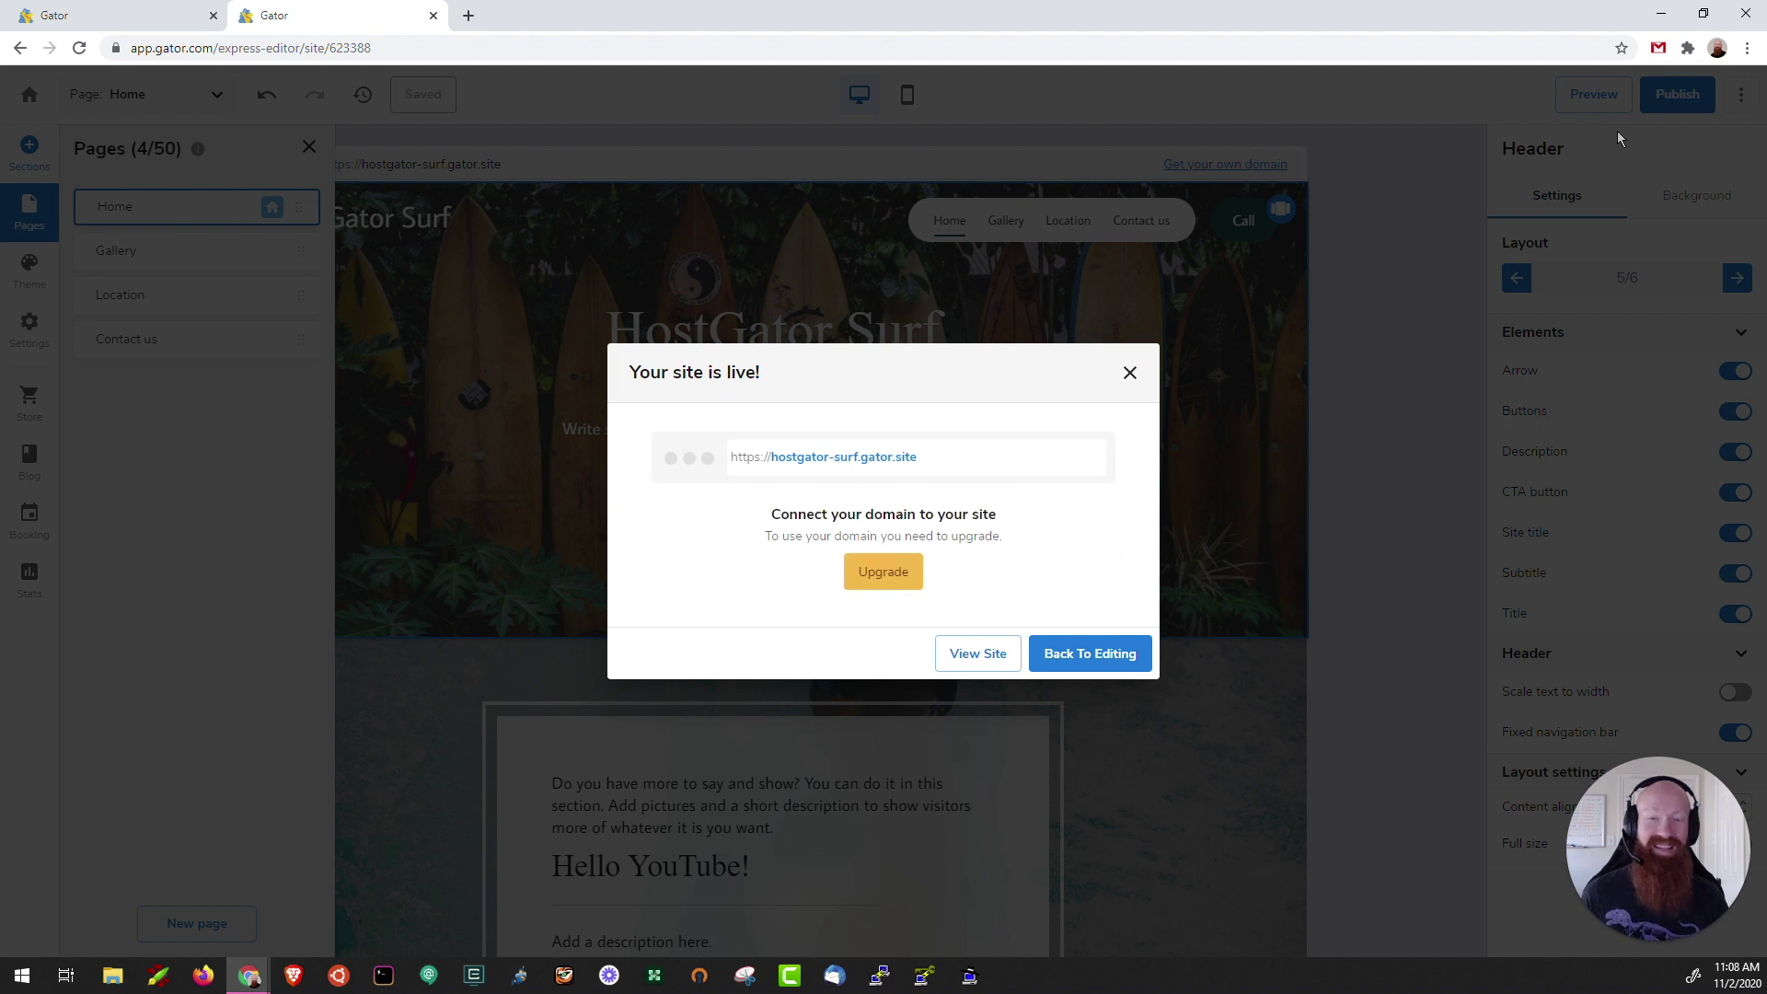
{"action": "left_click", "coordinate": [876, 458]}
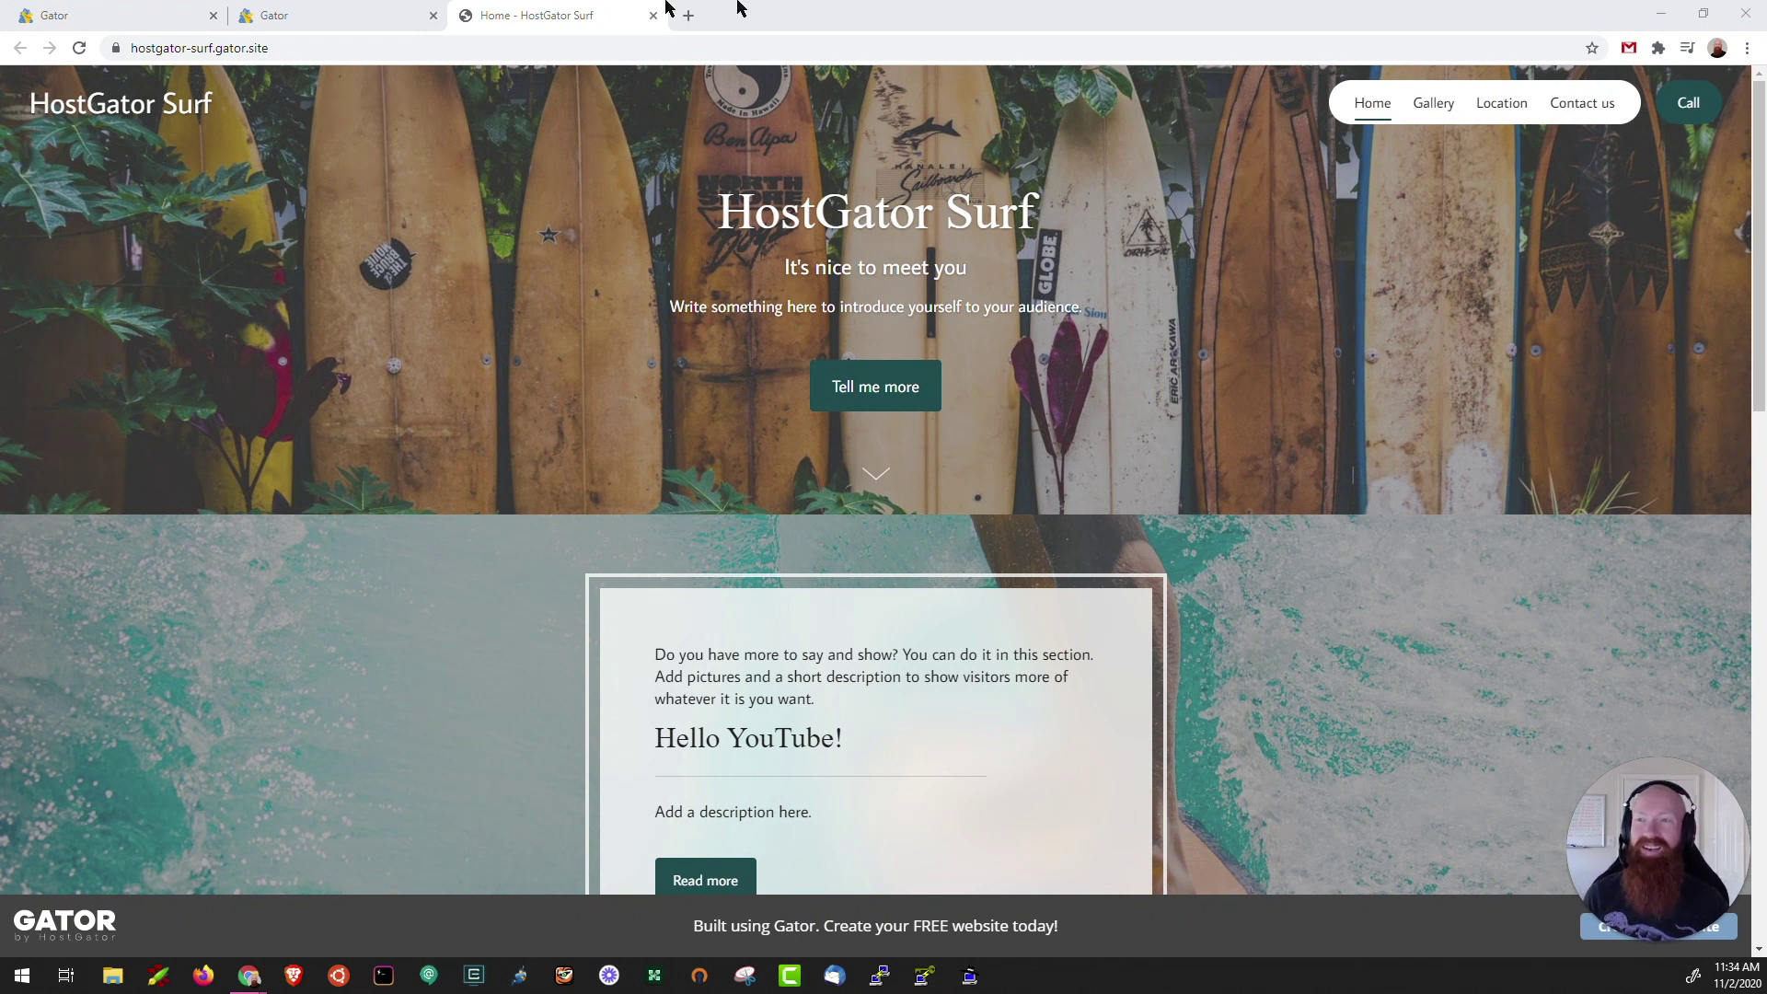
Check the live site's full hostgator-surf.gator.site address, selecting its 'site' ending, then deselect it
{"action": "left_click", "coordinate": [297, 47]}
{"action": "double_click", "coordinate": [296, 46]}
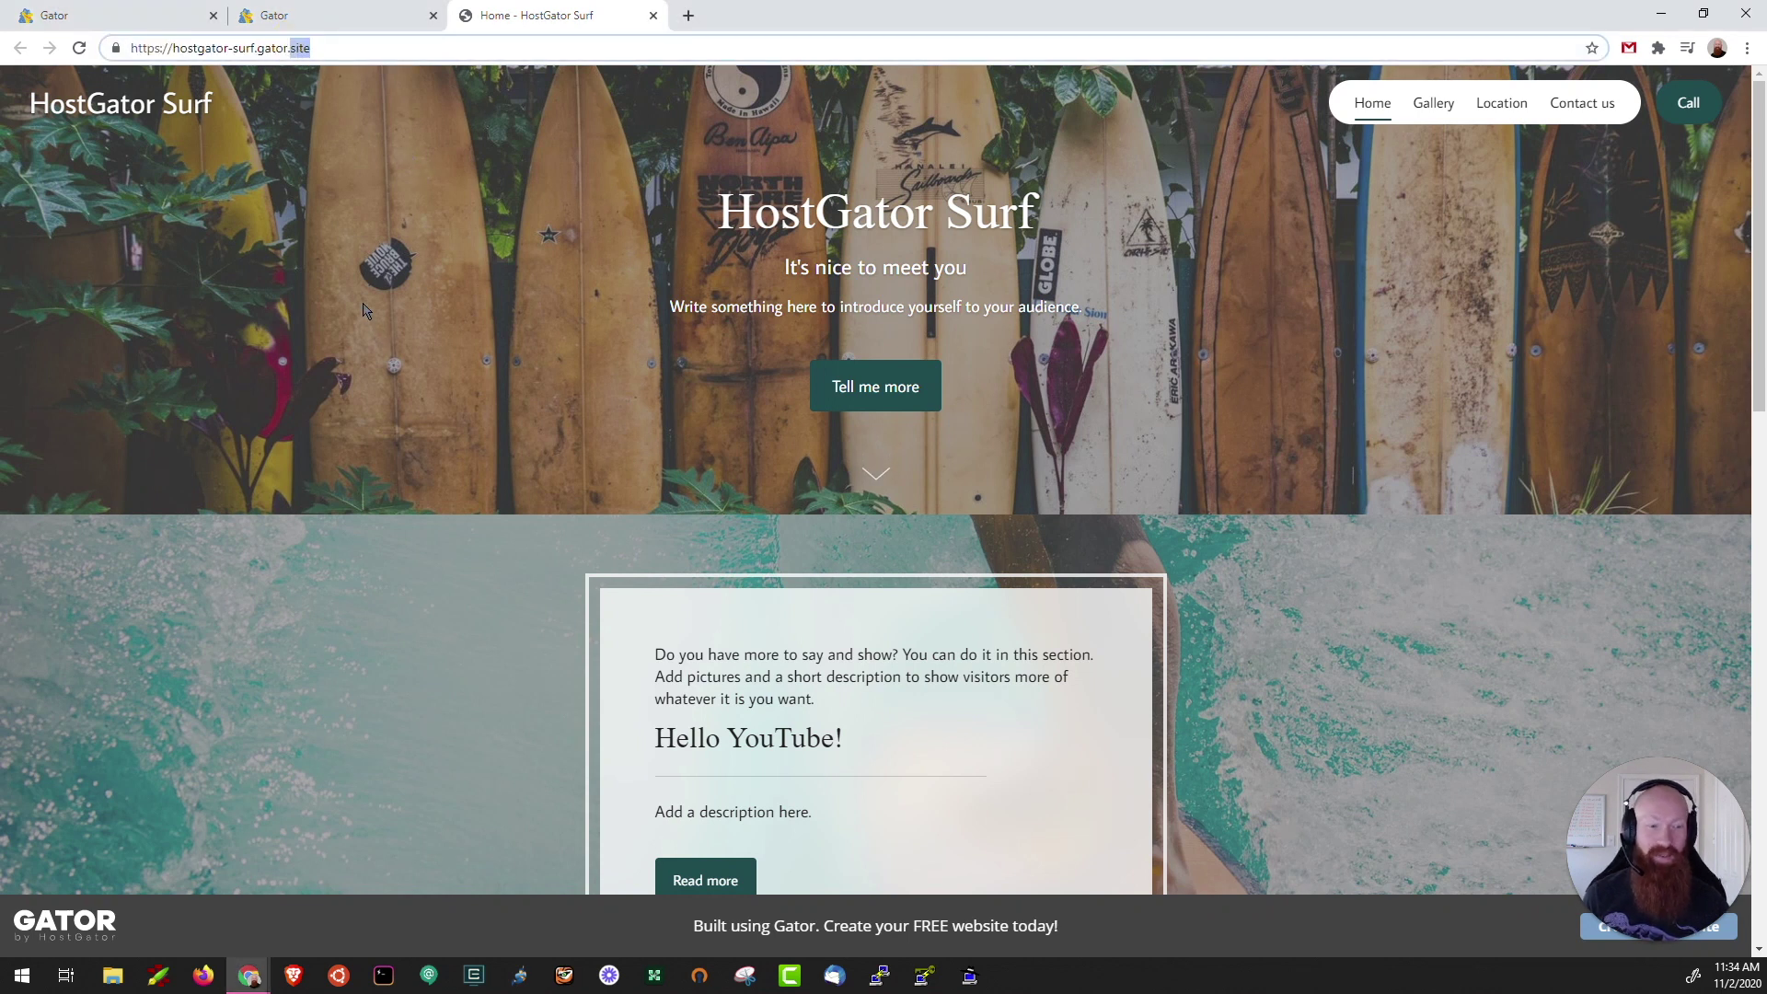
{"action": "left_click", "coordinate": [465, 23]}
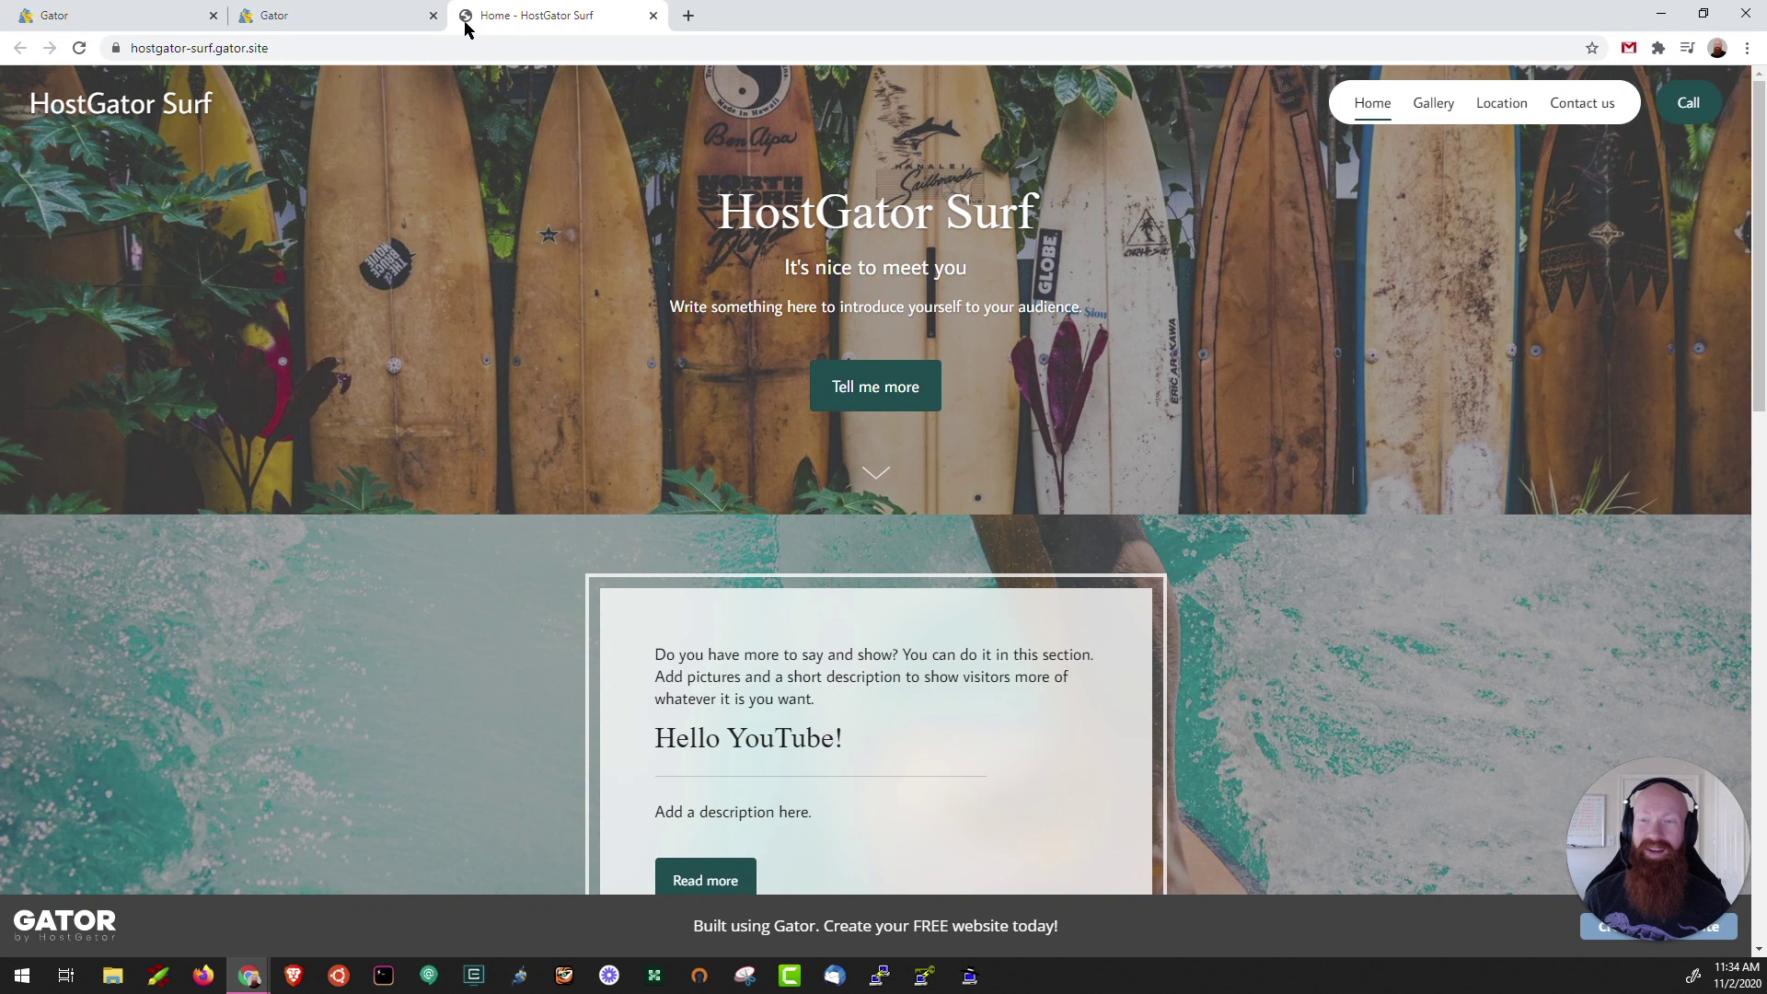
Back in the editor, dismiss the 'Your site is live!' message and exit to the account dashboard
{"action": "left_click", "coordinate": [364, 20]}
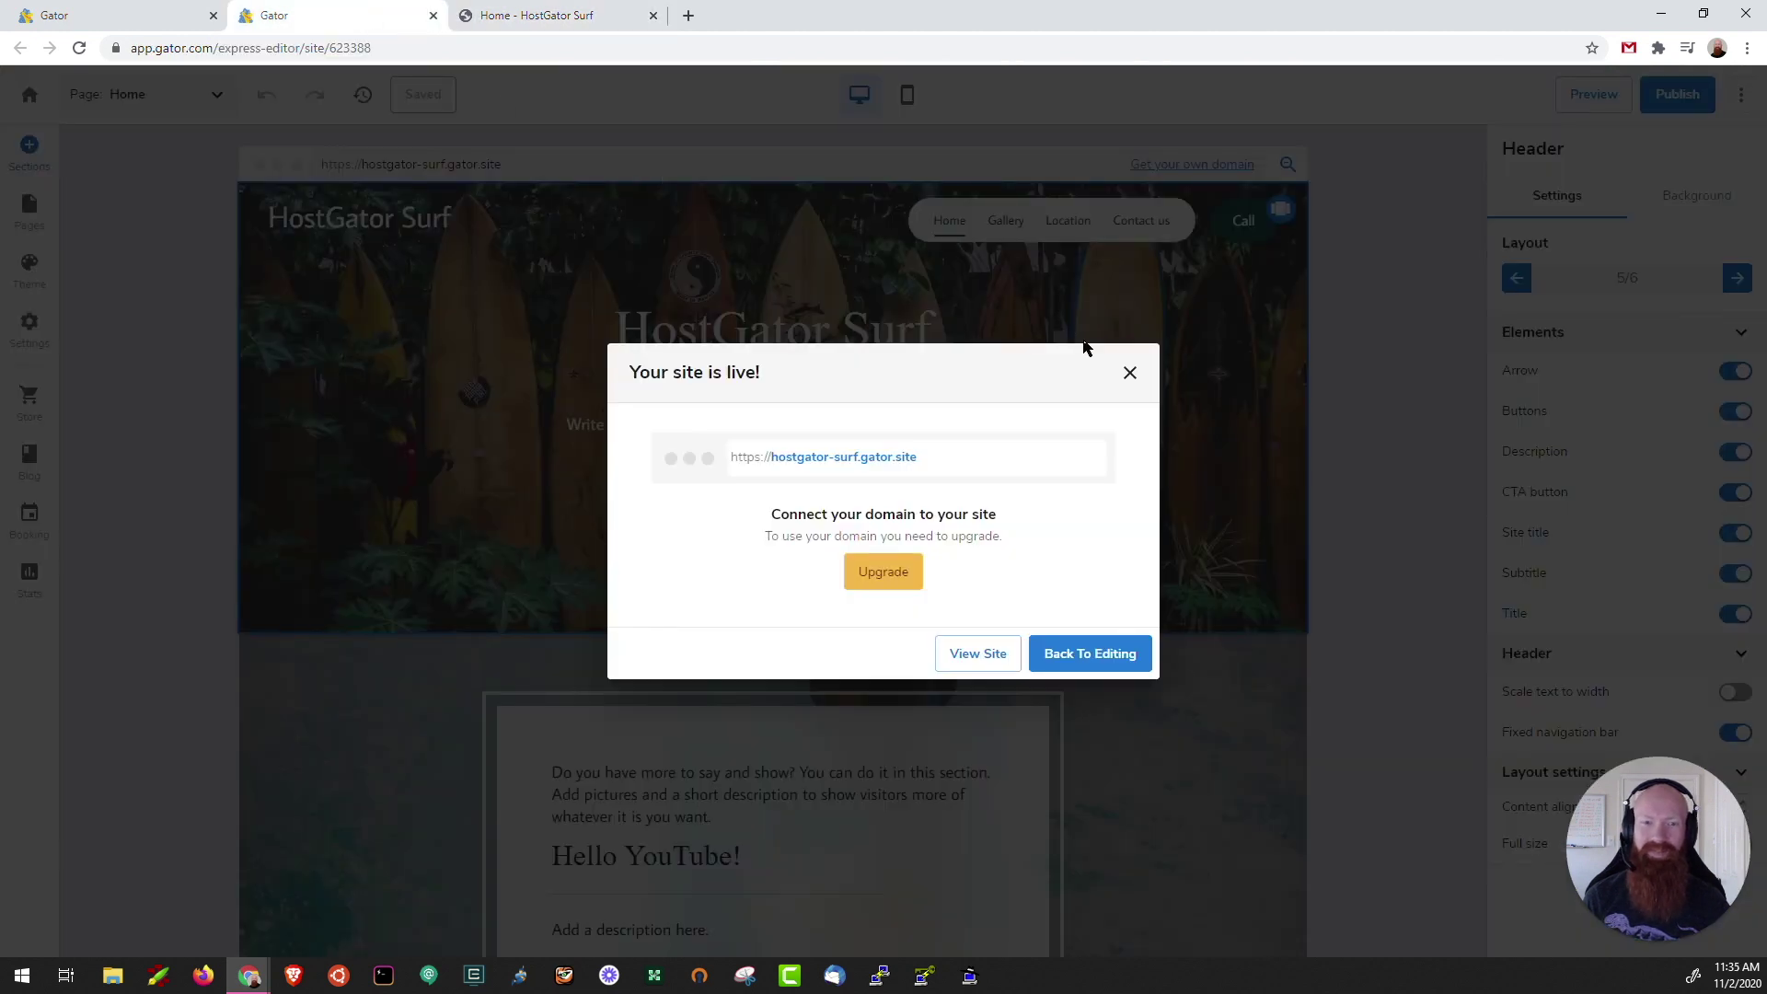
{"action": "left_click", "coordinate": [1130, 373]}
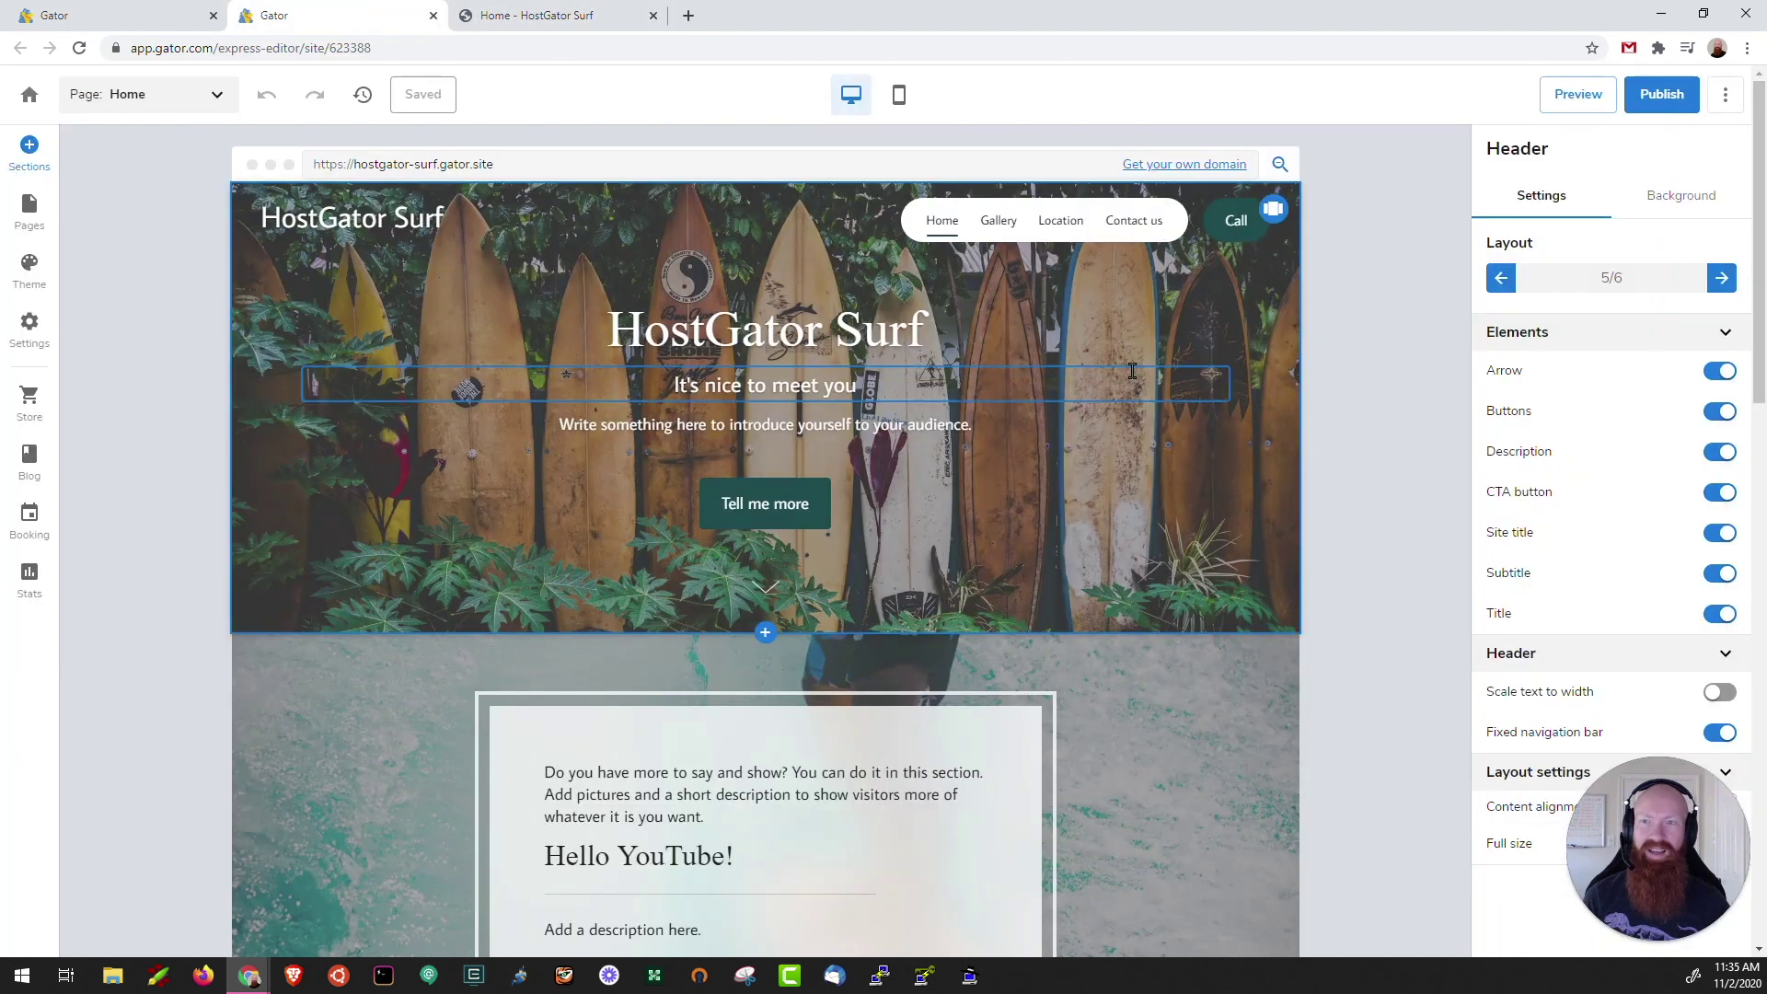
{"action": "left_click", "coordinate": [29, 96]}
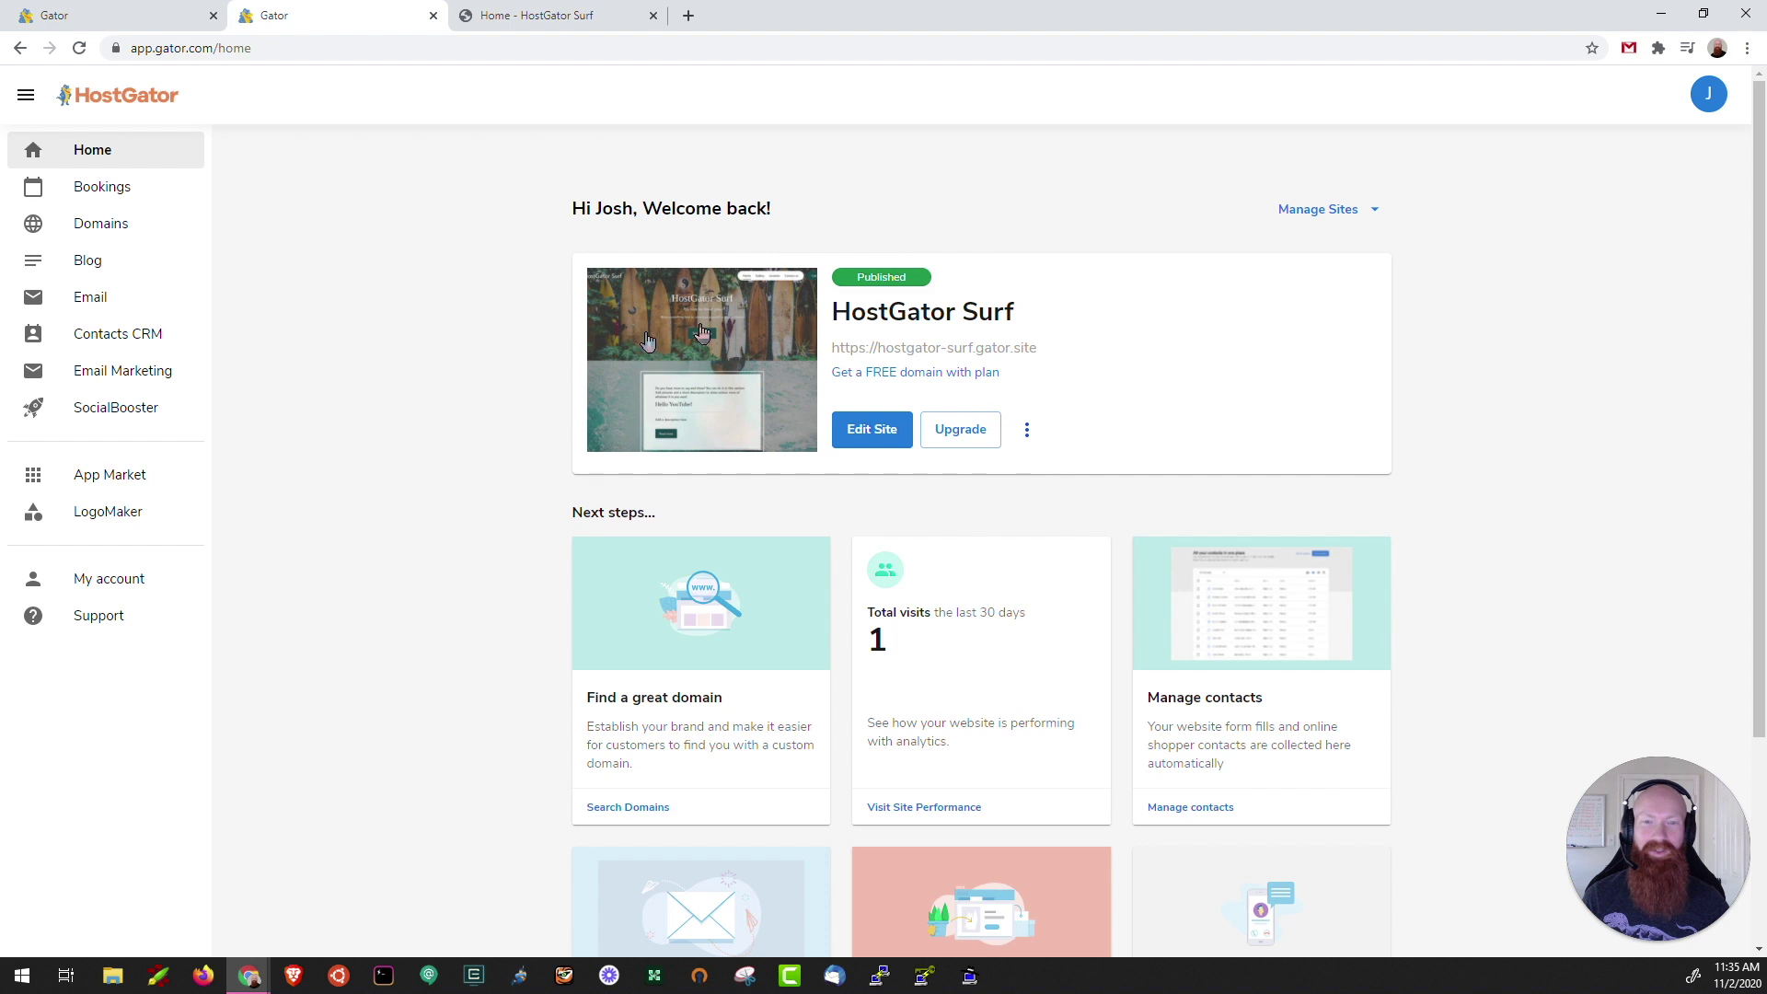
Go to Domains and open the settings for gatorboisurf.com, which is not yet assigned
{"action": "left_click", "coordinate": [1026, 432]}
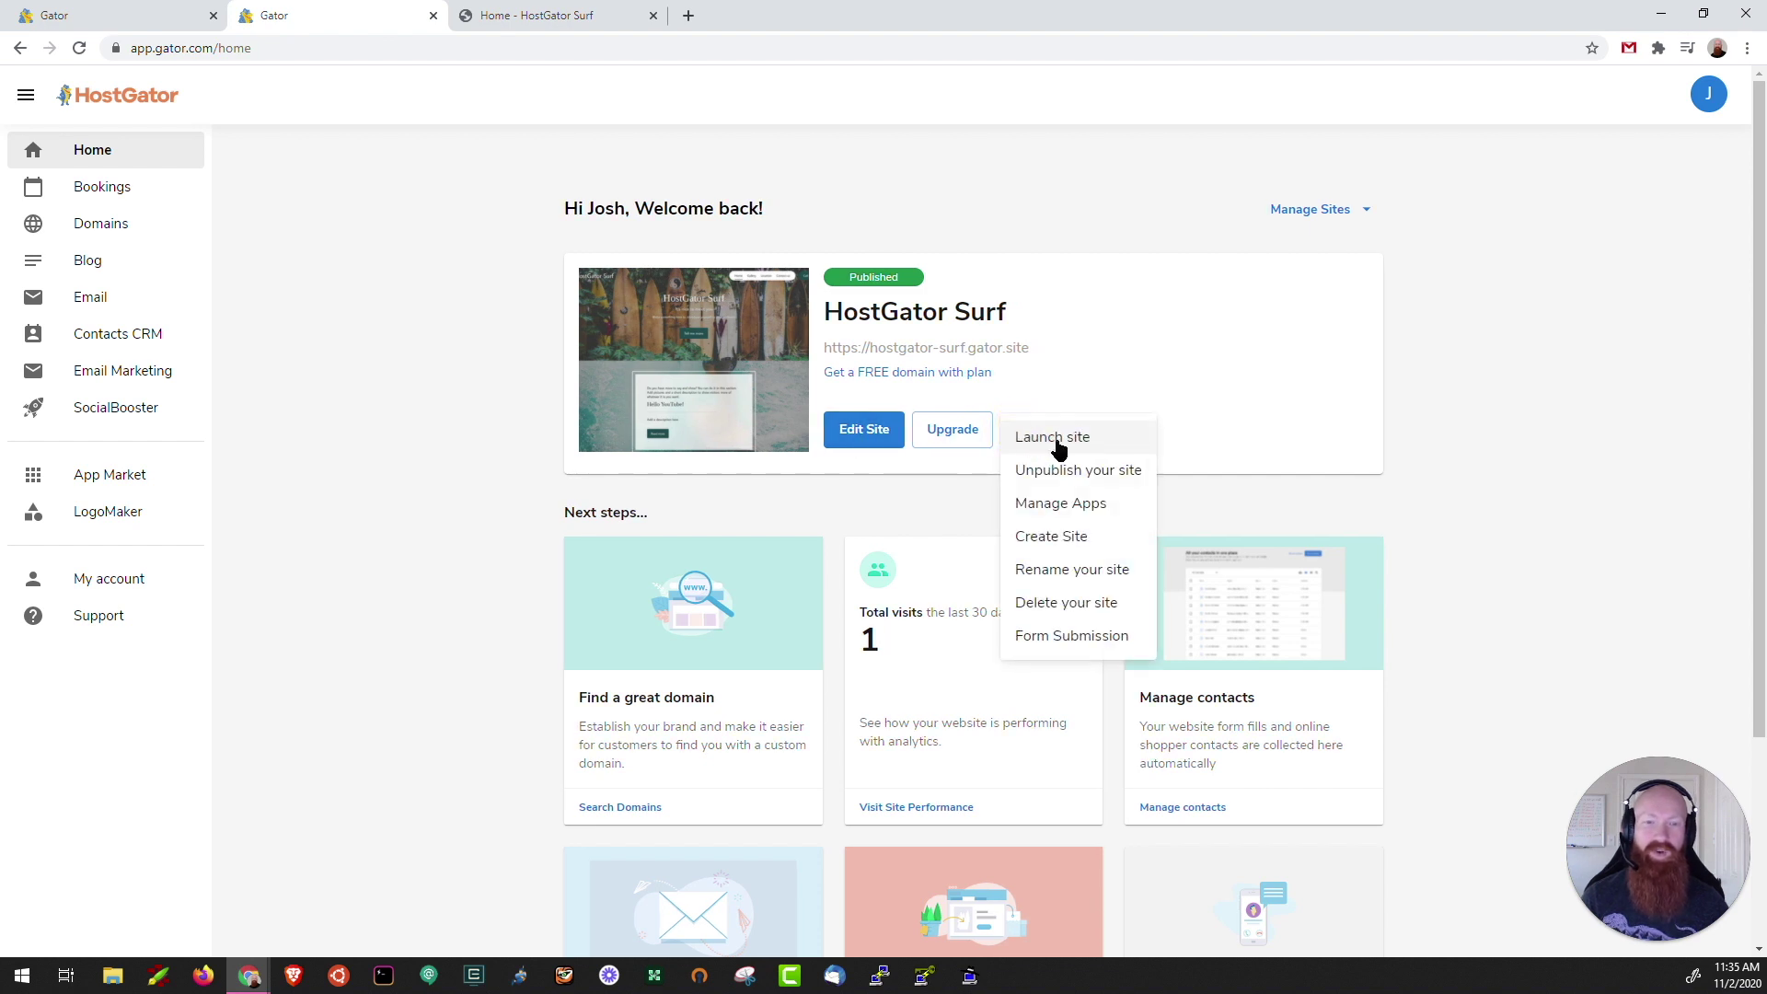
{"action": "left_click", "coordinate": [467, 273]}
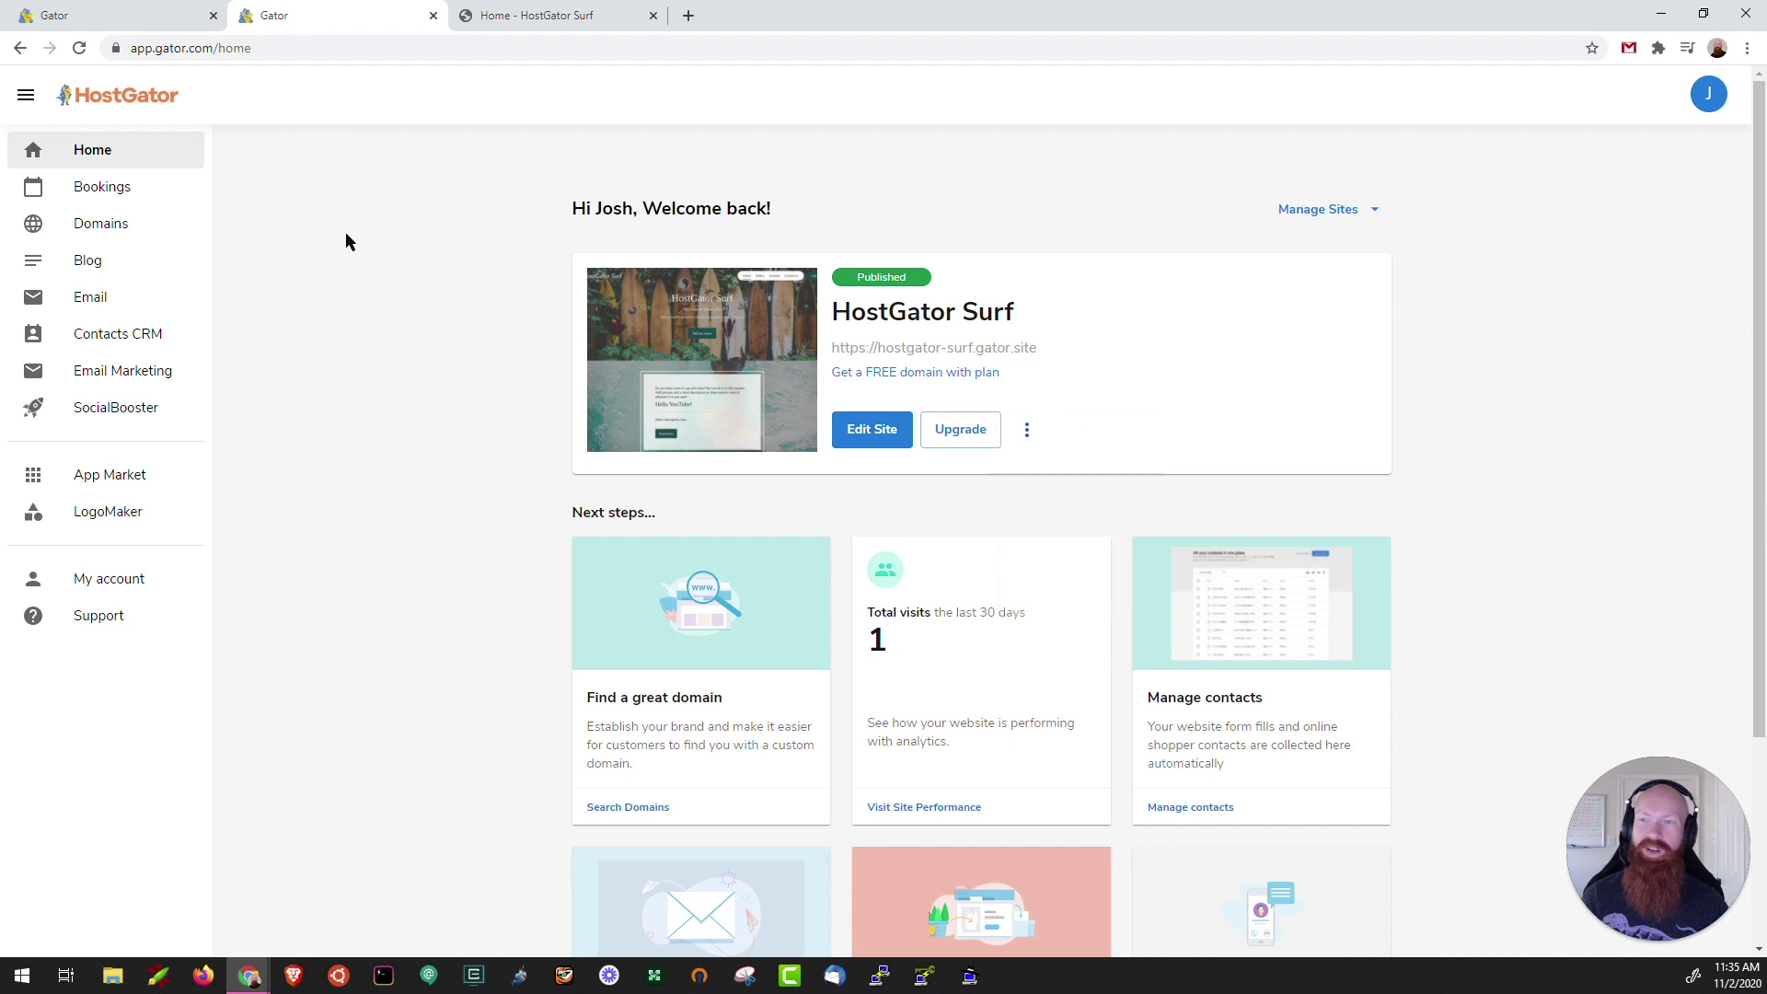
{"action": "left_click", "coordinate": [92, 232]}
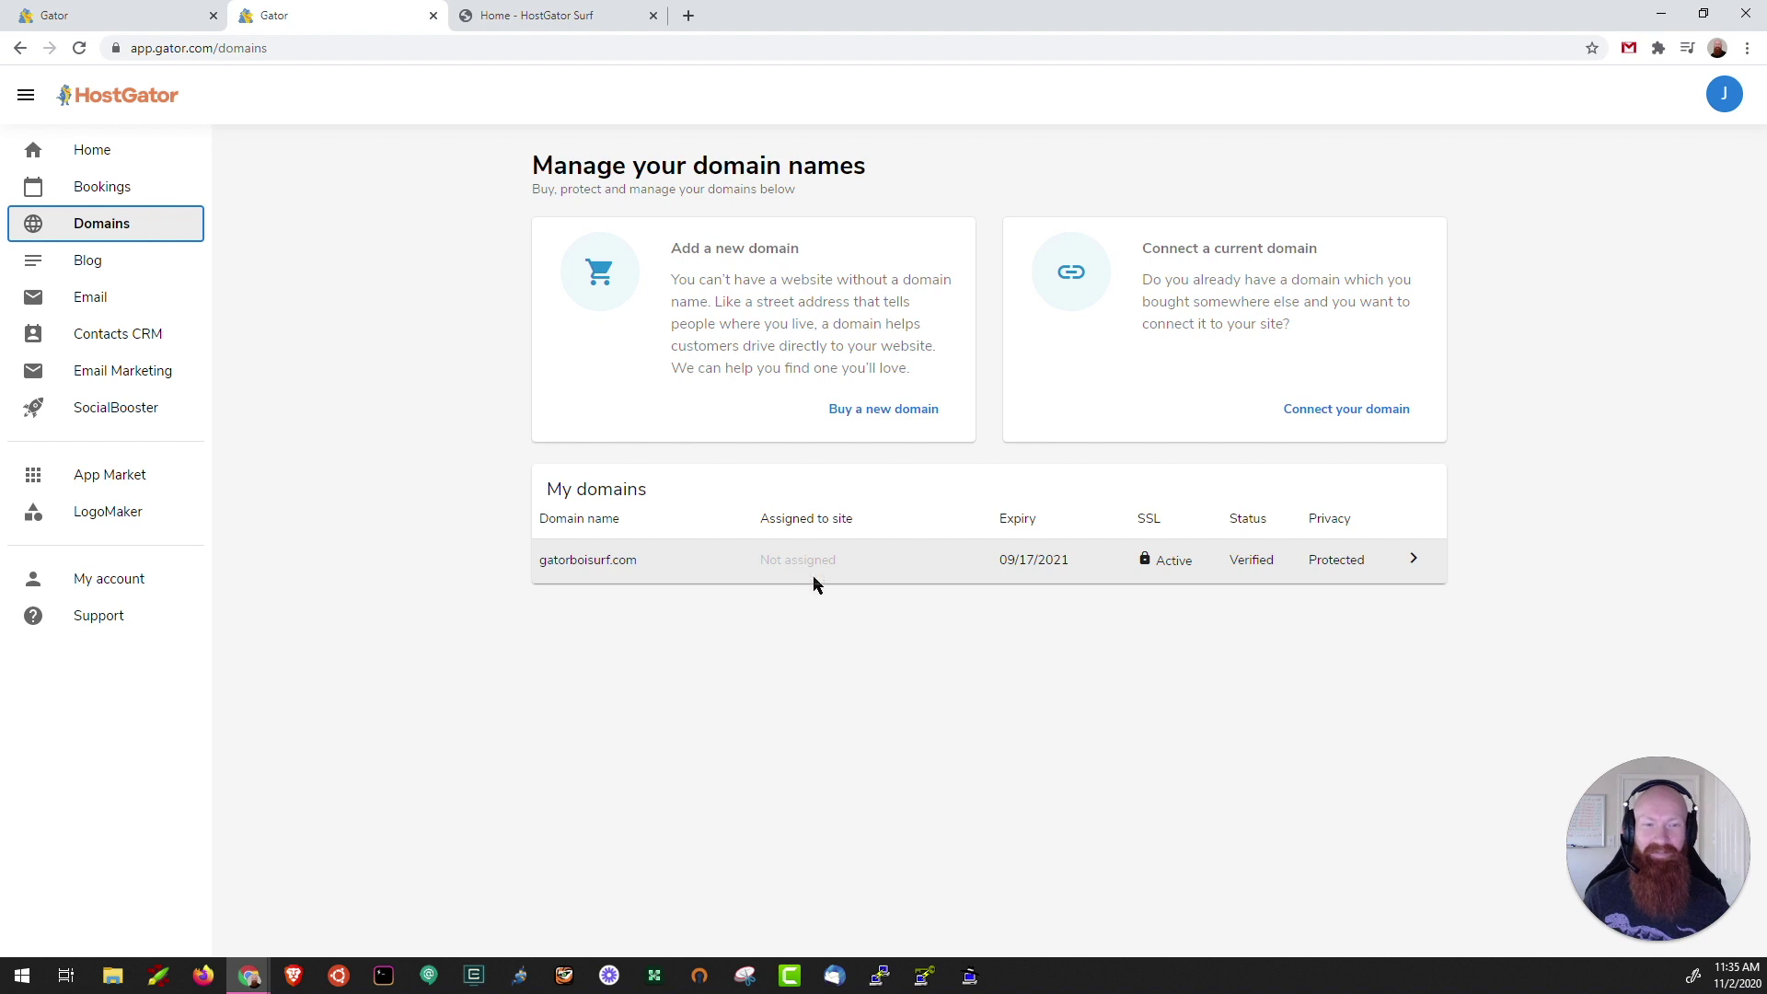
{"action": "left_click", "coordinate": [1414, 561]}
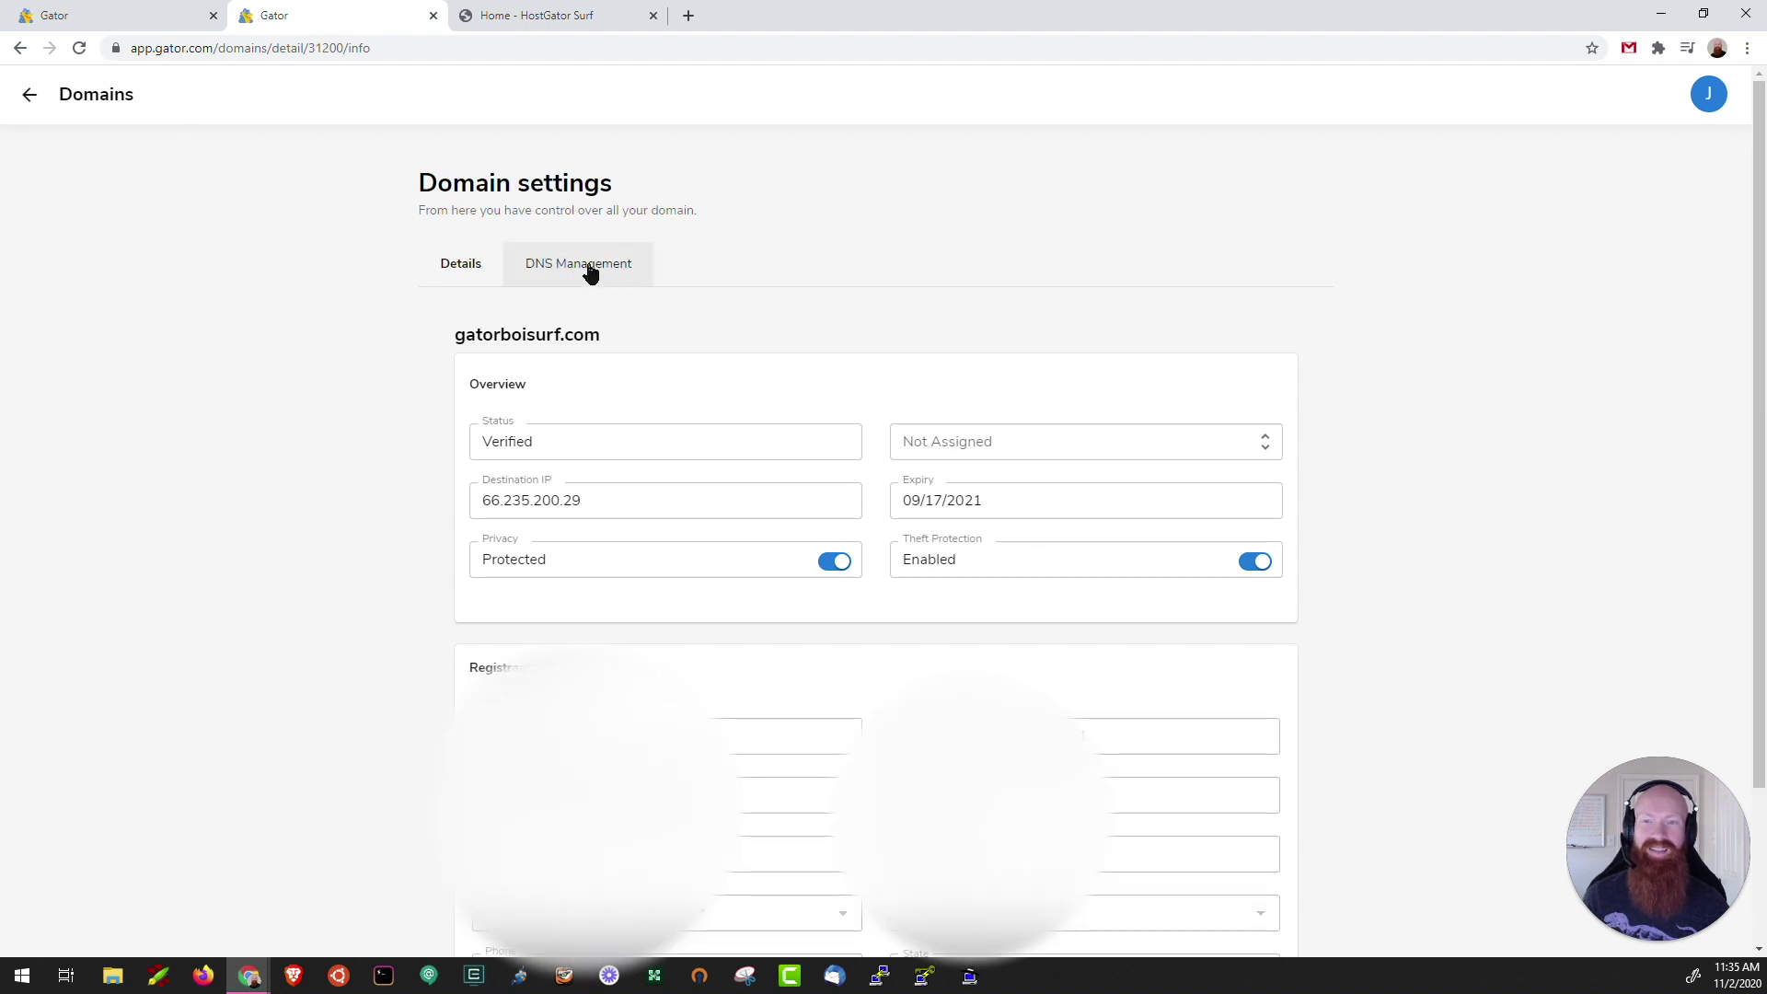
Choose HostGator Surf (free) as the site for gatorboisurf.com instead of Not Assigned
{"action": "left_click", "coordinate": [986, 449]}
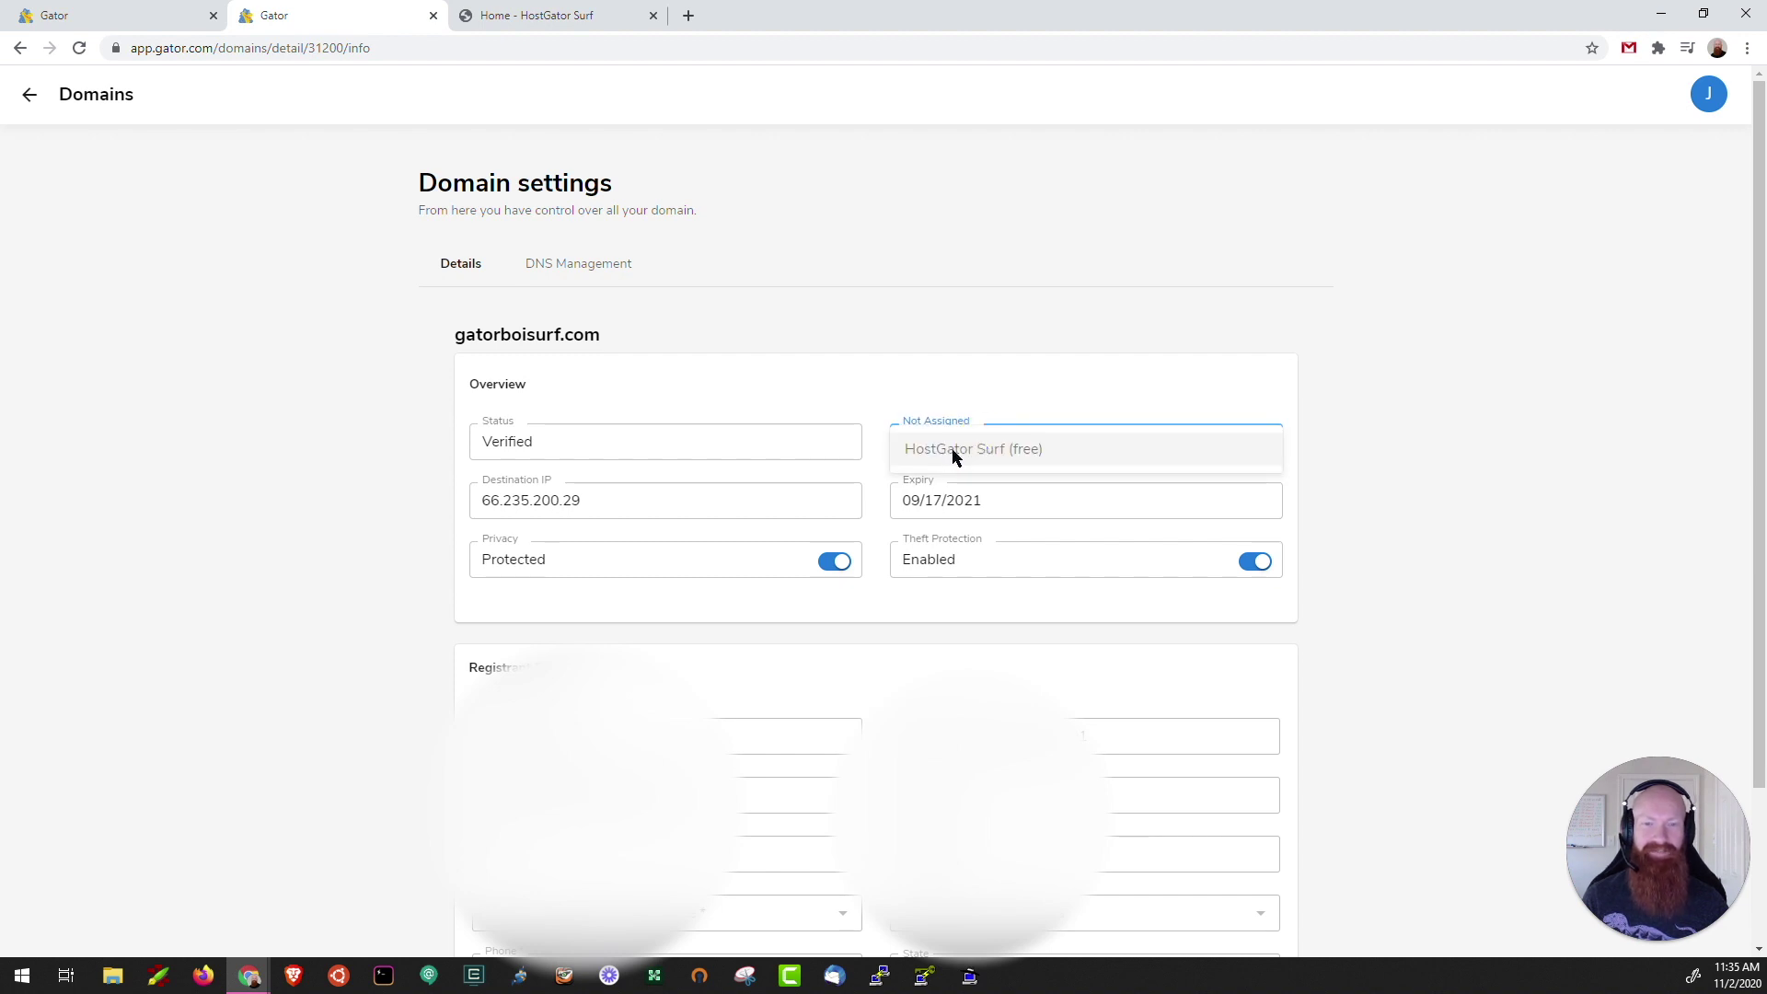
{"action": "left_click", "coordinate": [952, 449]}
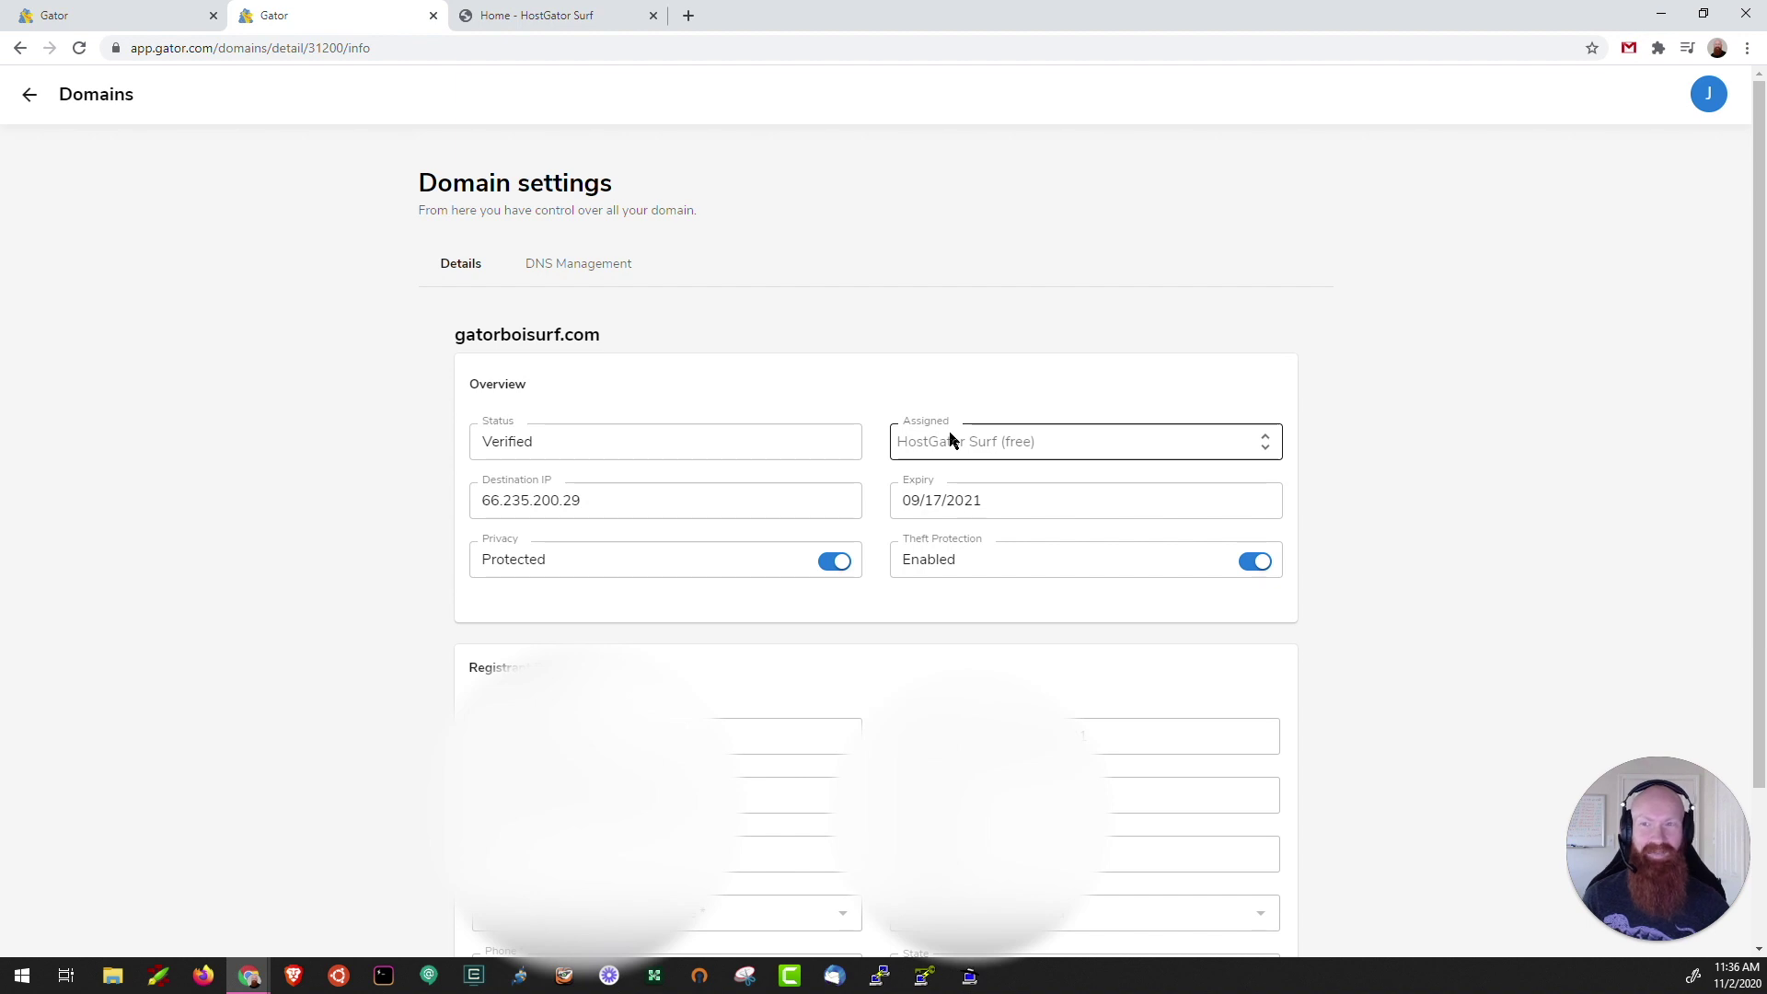
Go back from the gatorboisurf.com settings to the Domains list
{"action": "left_click", "coordinate": [28, 101]}
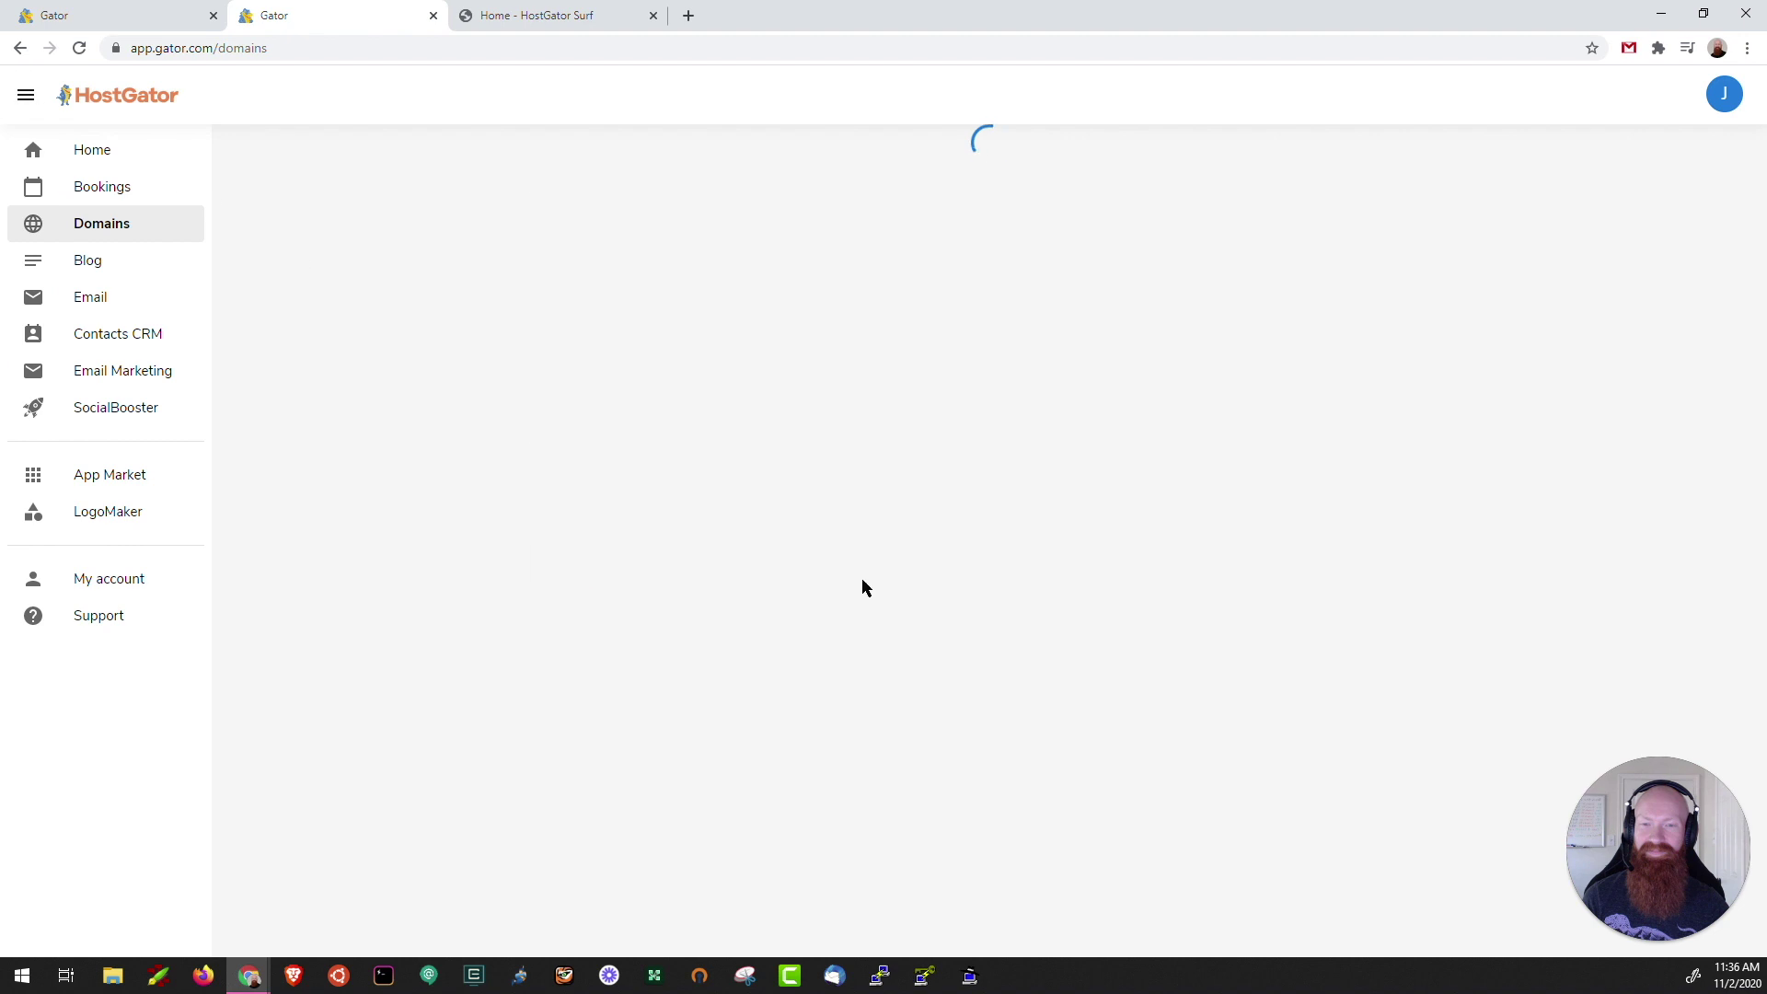